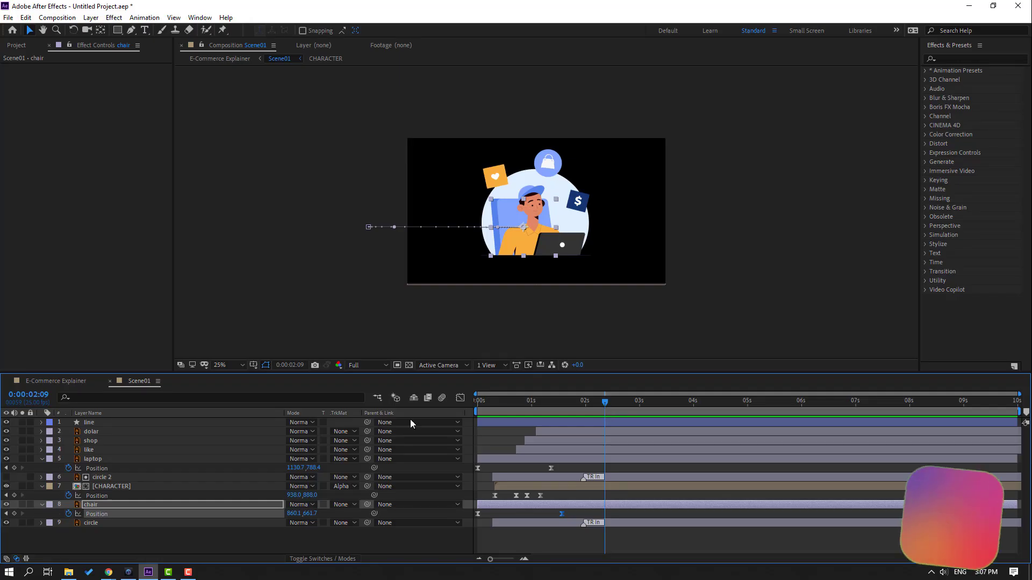
In the E-Commerce Explainer composition, make the Scene02 layer visible and shift it to start at about 2 seconds
left_click(40, 383)
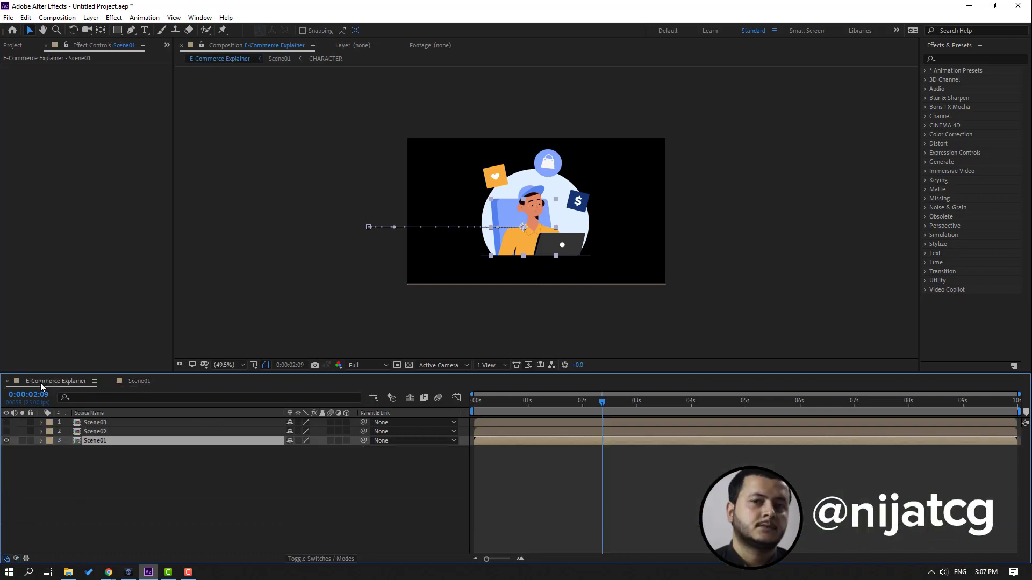
left_click_drag(515, 401, 593, 403)
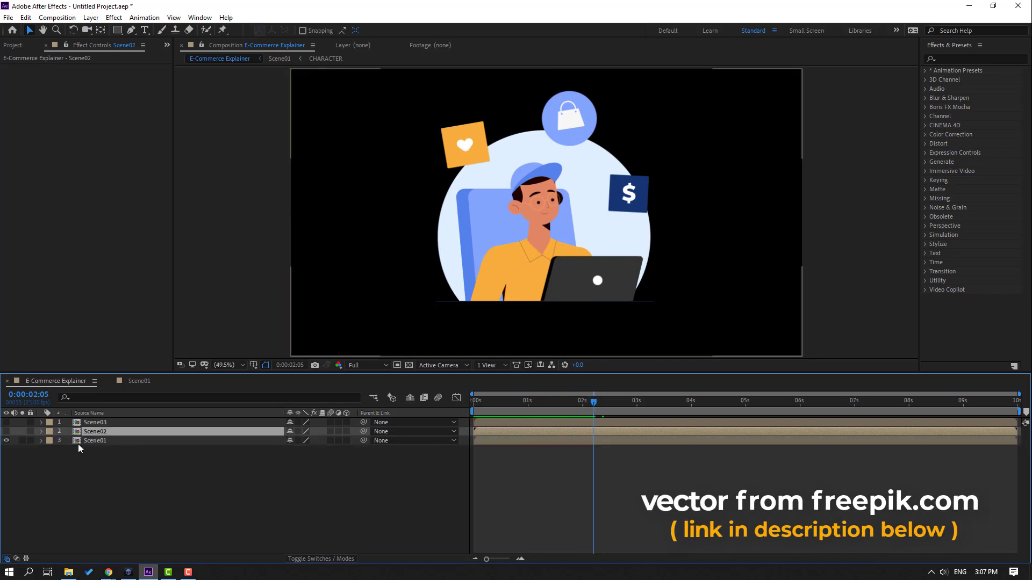
left_click(6, 431)
left_click(509, 433)
left_click_drag(508, 433, 598, 434)
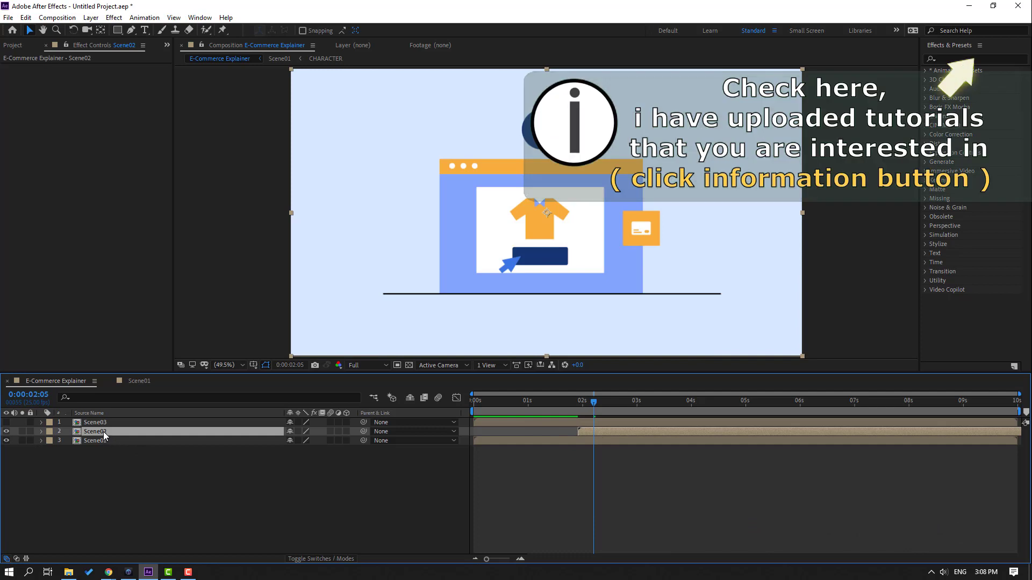
Open the Scene02 composition, then unlink the BG layer's scale dimensions and shrink the layer to about 16, 8%
double_click(103, 431)
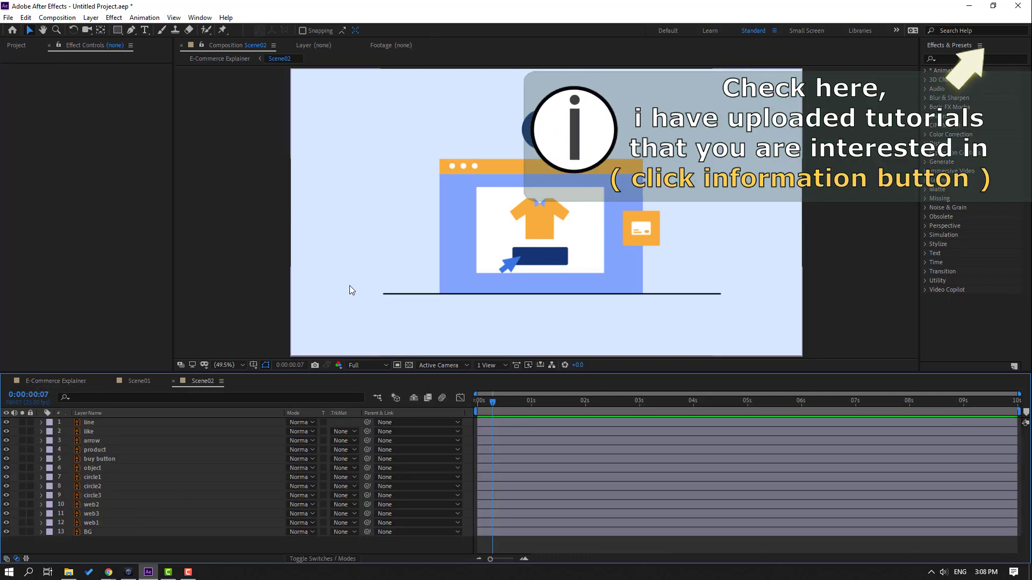
scroll(349, 285, "down", 2)
left_click(86, 532)
key("s")
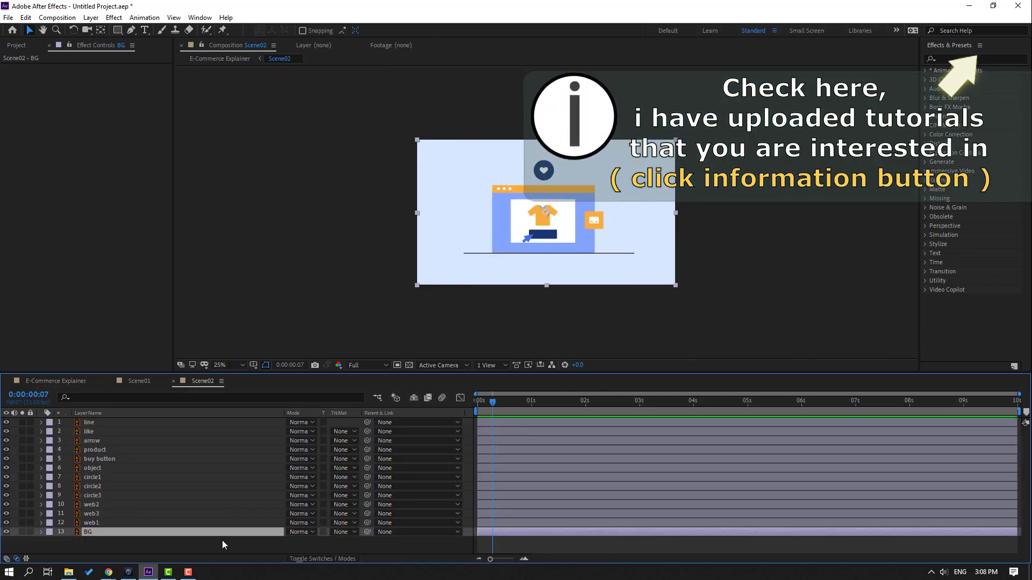
left_click(289, 541)
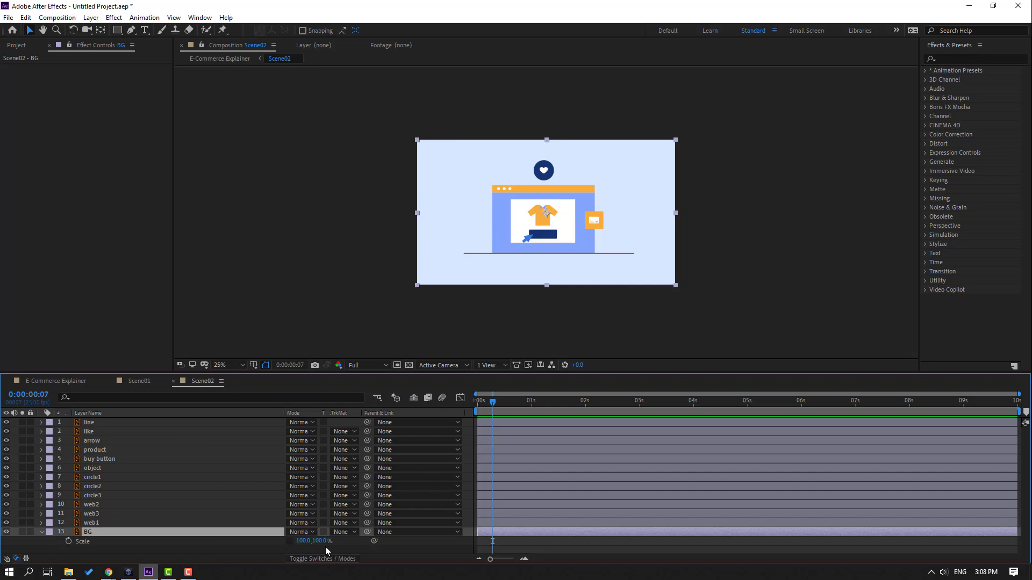
left_click_drag(318, 541, 233, 543)
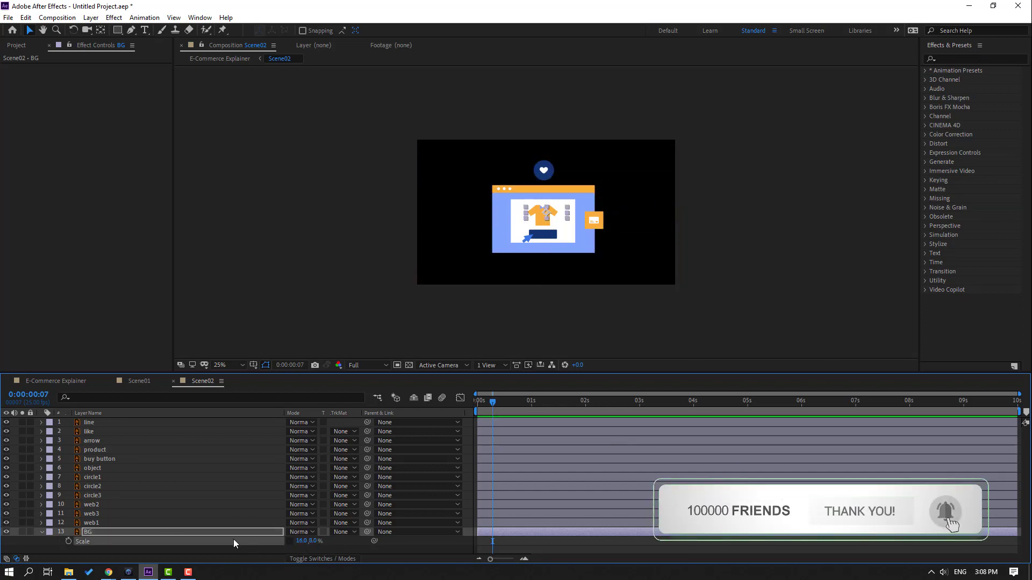
Solo the BG layer and set its scale to 0, 0%
left_click(22, 532)
key("period")
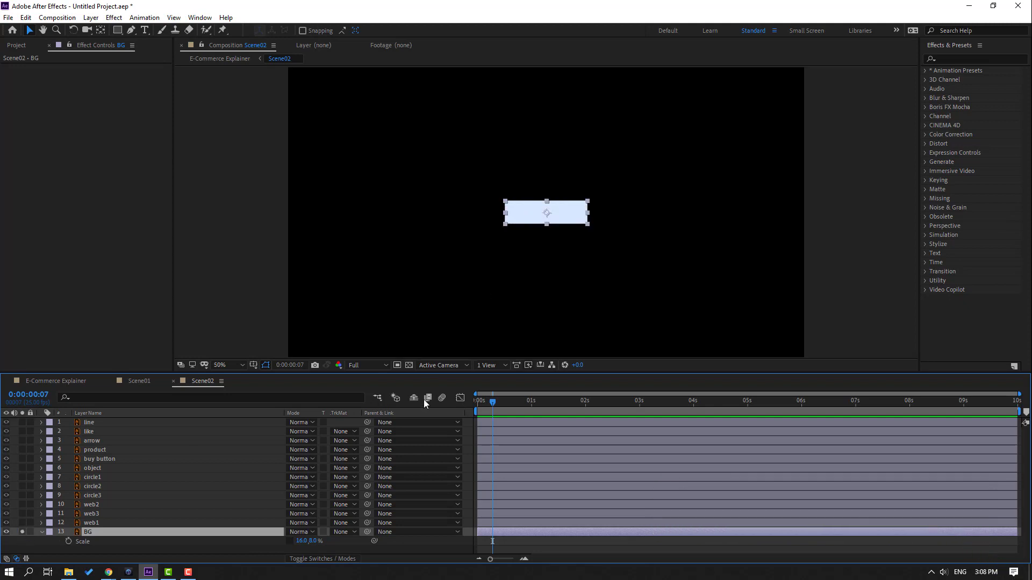
left_click_drag(312, 541, 306, 549)
key("ctrl+z")
type("0")
key("Return")
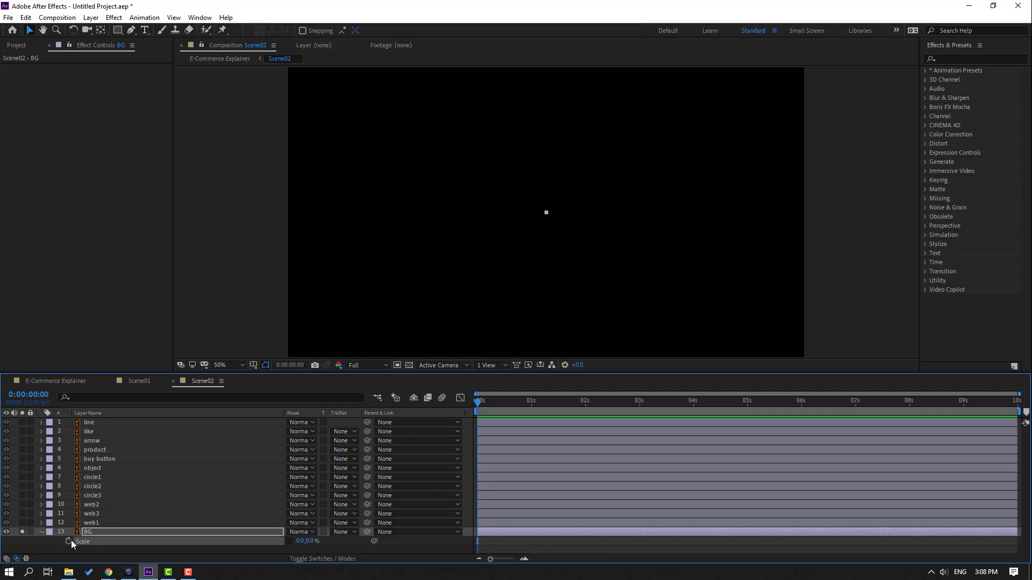
Keyframe the BG layer's scale from 0% at the start to 18, 7% at 0:00:01:00
left_click_drag(485, 402, 531, 402)
left_click_drag(299, 541, 317, 541)
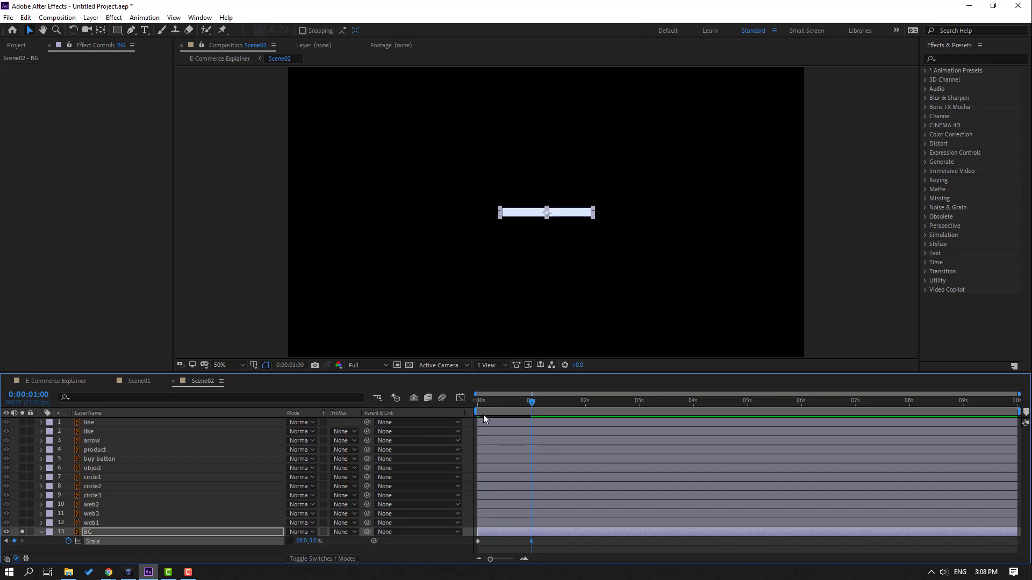
key("Home")
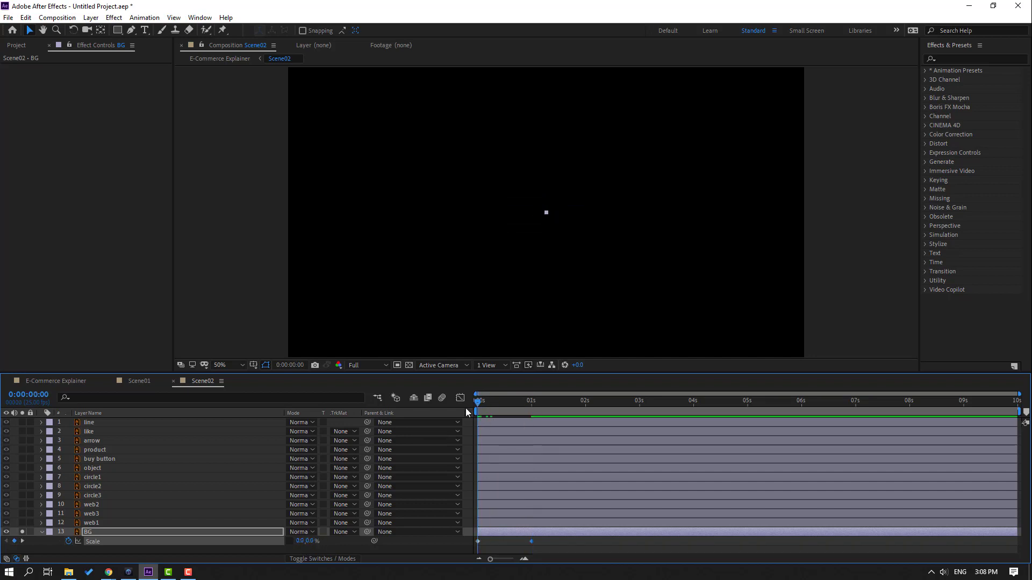
Add BG scale keyframes of 18, 117% at 0:00:01:16 and 102, 117% at 0:00:02:03
left_click_drag(527, 411, 566, 411)
left_click_drag(314, 541, 350, 519)
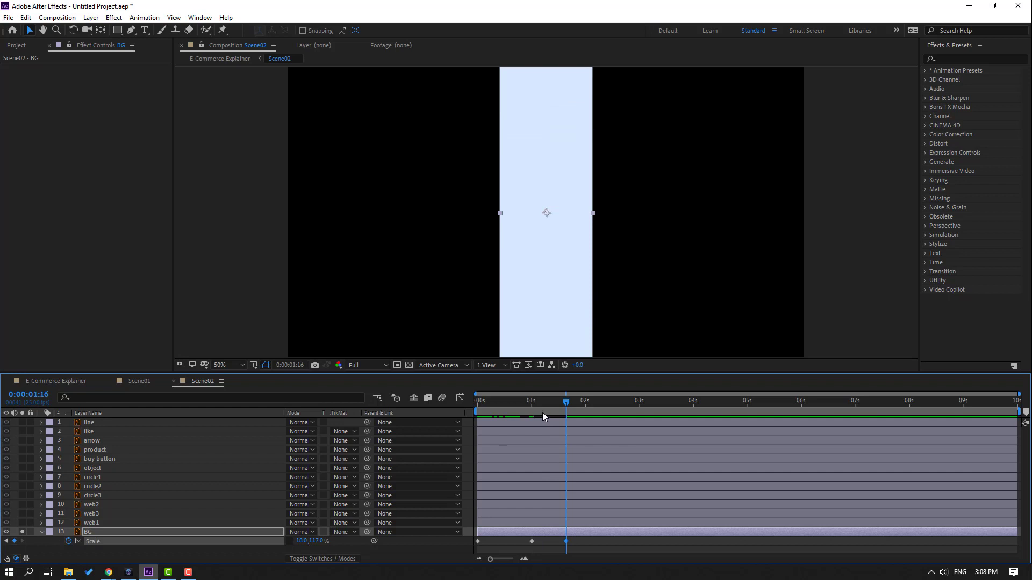
left_click(590, 404)
left_click_drag(301, 541, 346, 532)
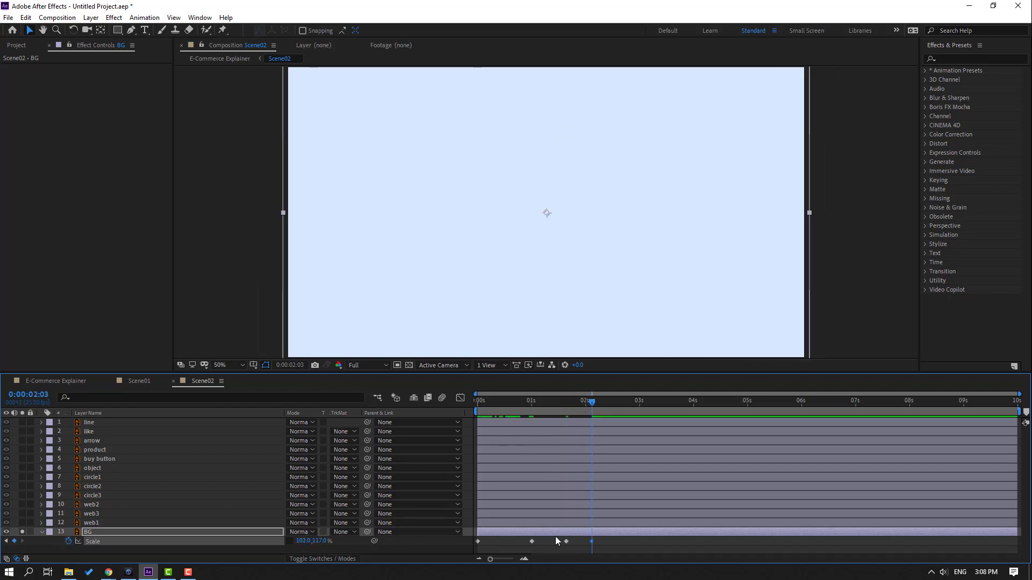
Apply Easy Ease to all four BG scale keyframes and preview the animation
left_click_drag(603, 533, 472, 544)
right_click(478, 541)
mouse_move(500, 534)
left_click(642, 463)
key("space")
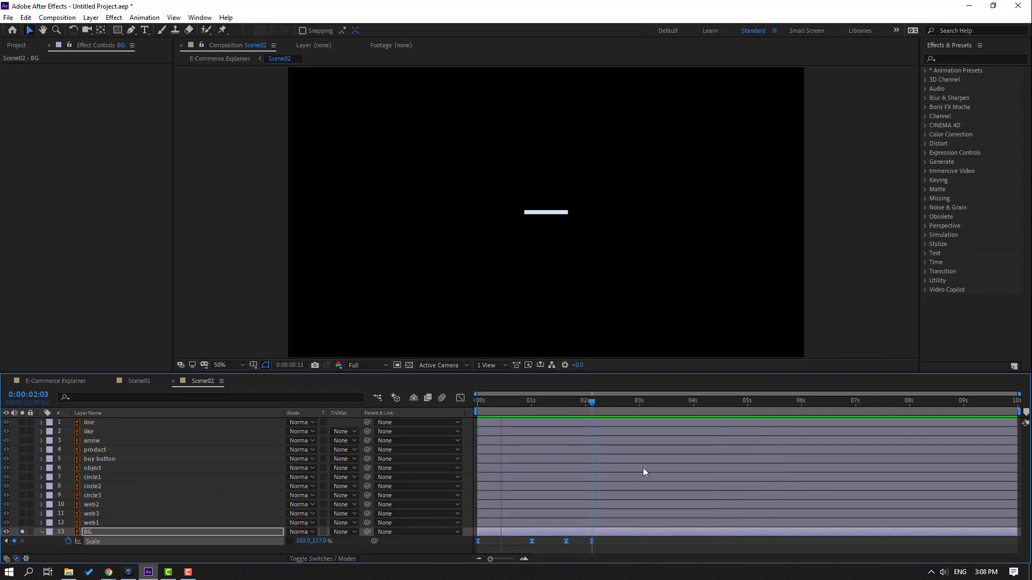
Compress the four BG scale keyframes proportionally so the last one falls at about 0:00:00:24, and preview the timing
left_click(568, 538)
left_click_drag(600, 539, 469, 547)
left_click_drag(592, 542, 540, 544)
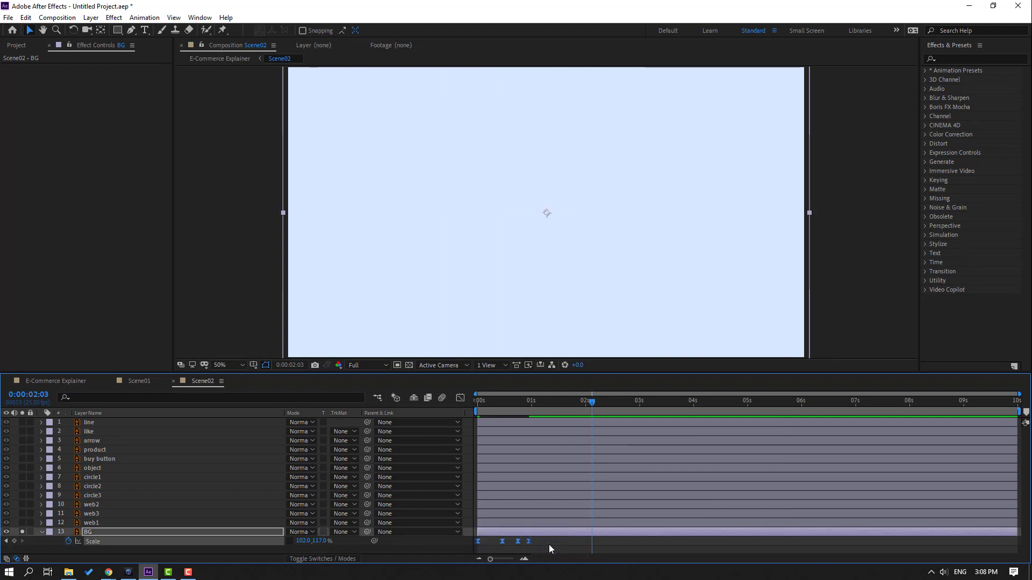
key("space")
key("space")
Reshape the first segments of the BG scale speed graph for a fast initial width change and a sharp, late height peak
left_click(460, 398)
scroll(511, 521, "up", 8)
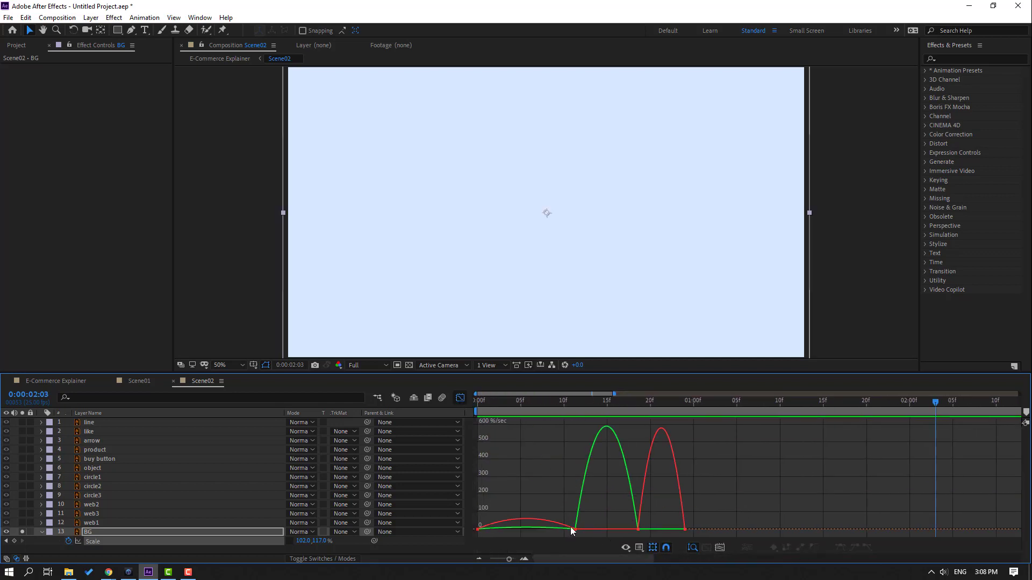
left_click_drag(560, 529, 602, 530)
key("space")
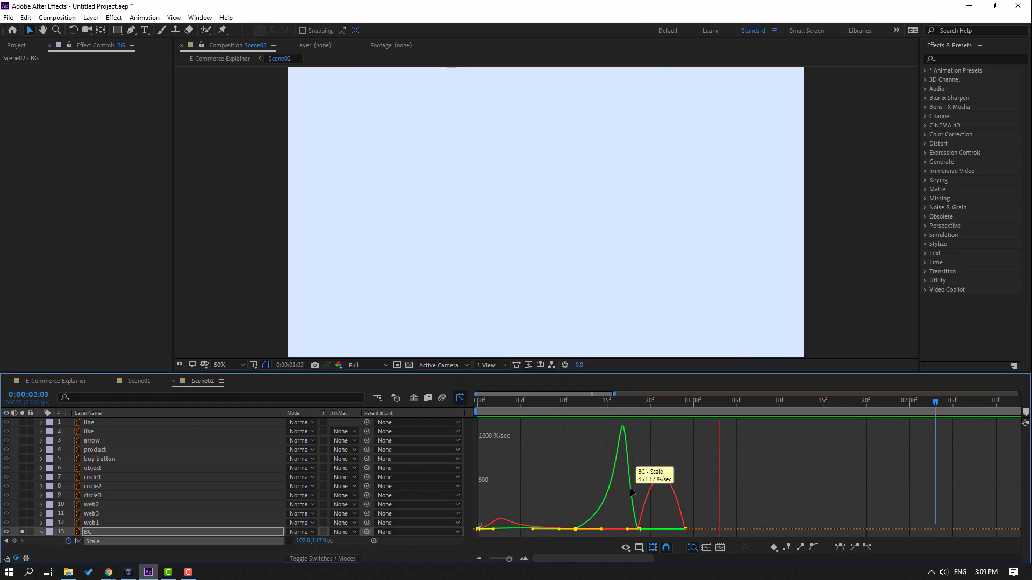
key("space")
Sharpen the last segment of the BG scale speed graph into a steep peak centred between its two keyframes, and preview it
mouse_move(655, 524)
left_mouse_down()
mouse_move(629, 538)
mouse_move(665, 530)
left_mouse_up()
key("space")
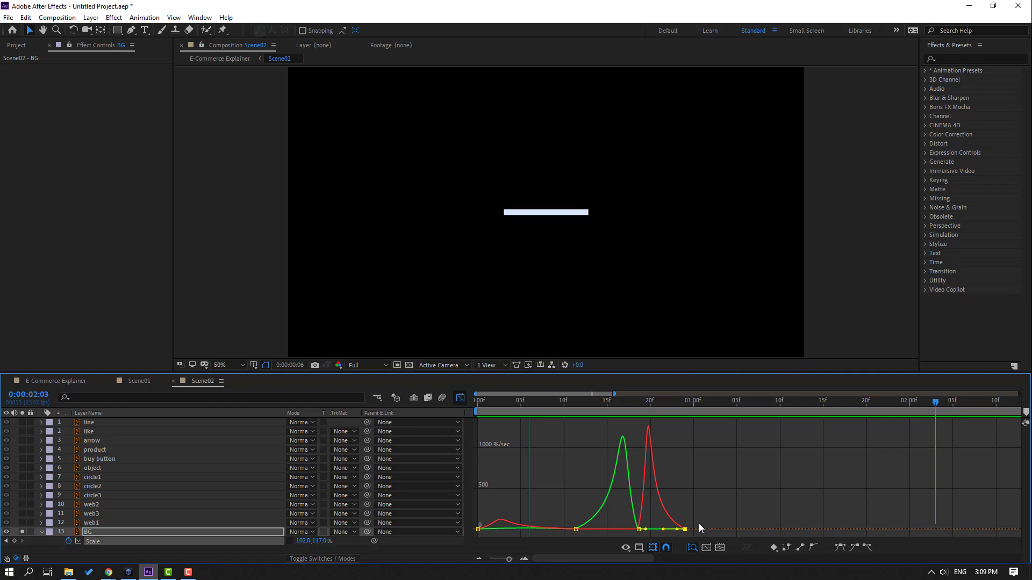
key("space")
left_click_drag(645, 529, 678, 528)
key("space")
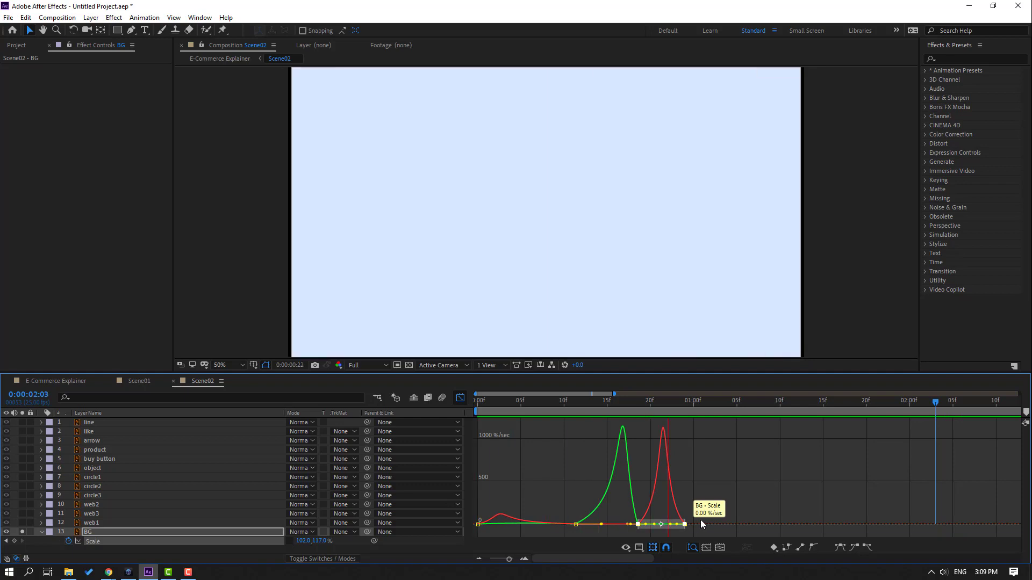
key("space")
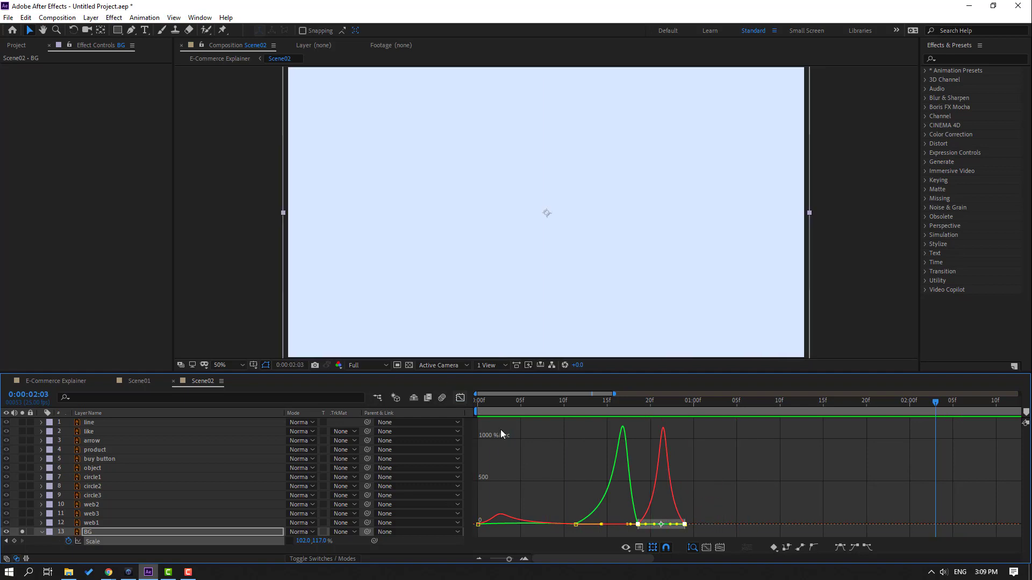
Return to the layer bars and move the last BG scale keyframe to about 0:00:01:07
key("shift+F3")
key("minus")
key("minus")
left_click_drag(578, 541, 611, 541)
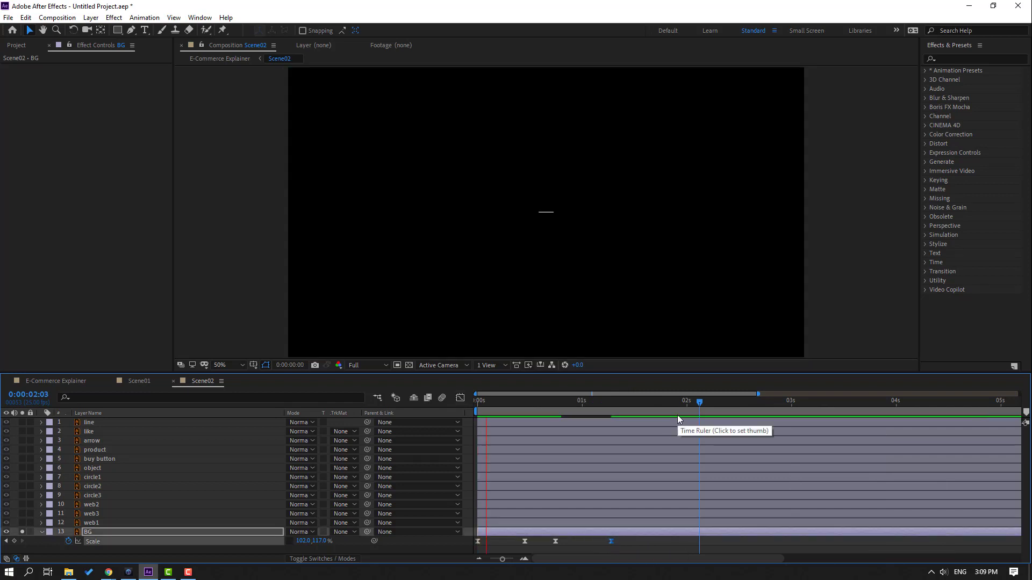
left_click(607, 402)
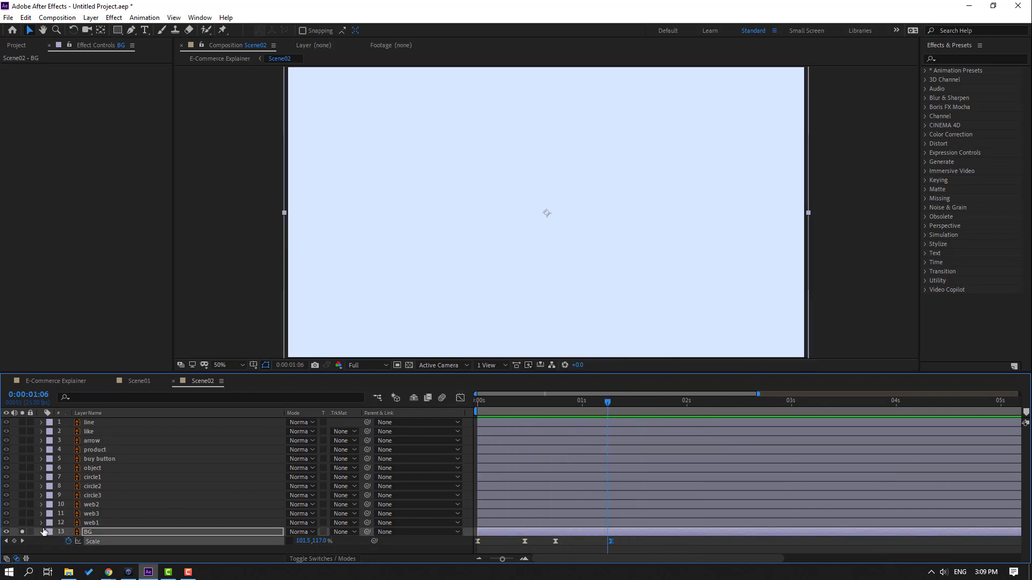
Unsolo the BG layer and shift all layers from line through web1 to start at 0:00:00:15
left_click(23, 533)
left_click(91, 522)
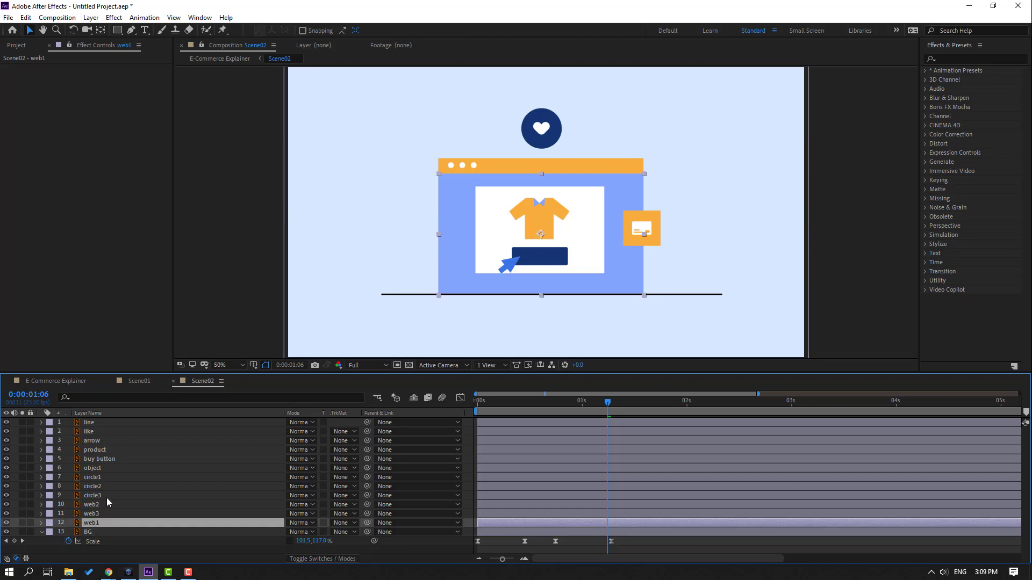
left_click(95, 425, "shift")
left_click_drag(492, 525, 556, 525)
Hide the BG layer and collapse its scale keyframes
left_click_drag(607, 401, 476, 422)
left_click(97, 551)
key("u")
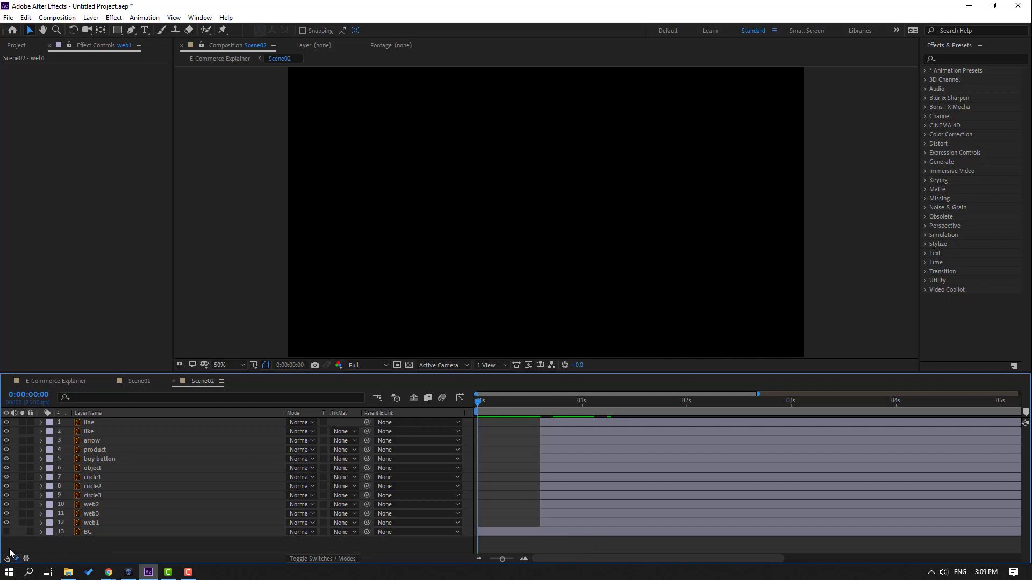
Solo the web1 layer and keyframe its scale at 100, 0% at 0:00:00:15, with the dimensions unlinked
left_click_drag(528, 404, 540, 404)
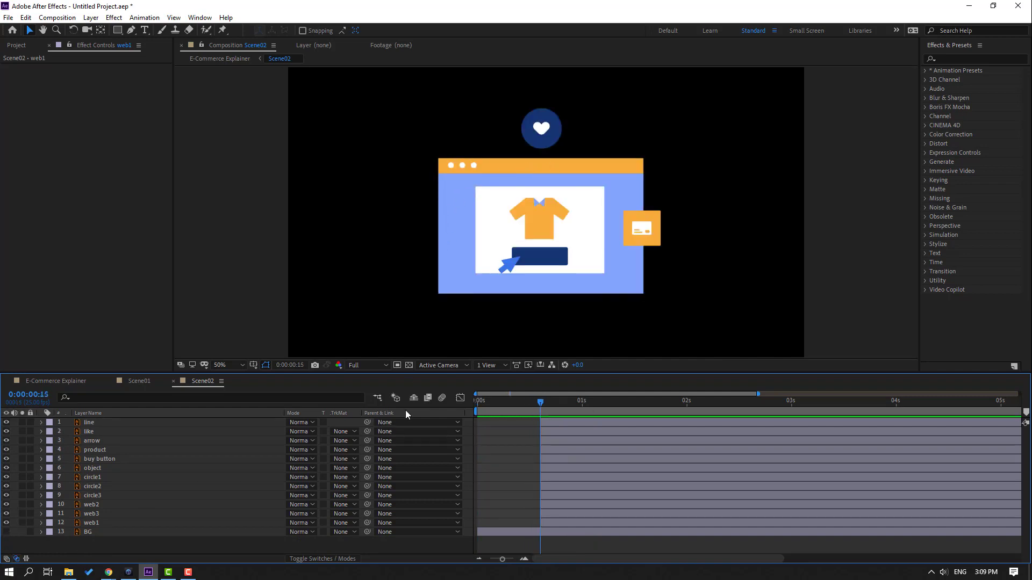
left_click(446, 267)
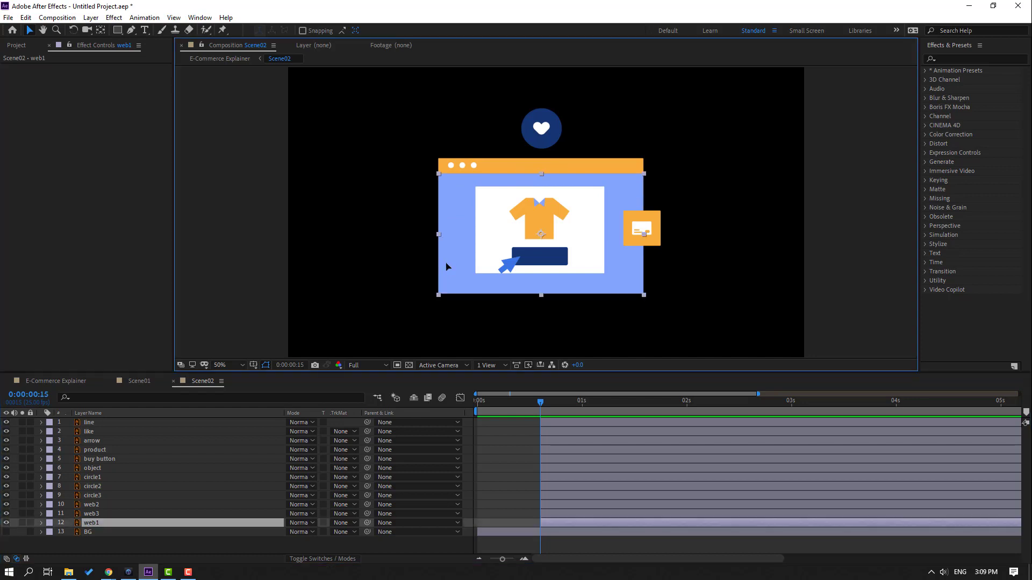
left_click(23, 522)
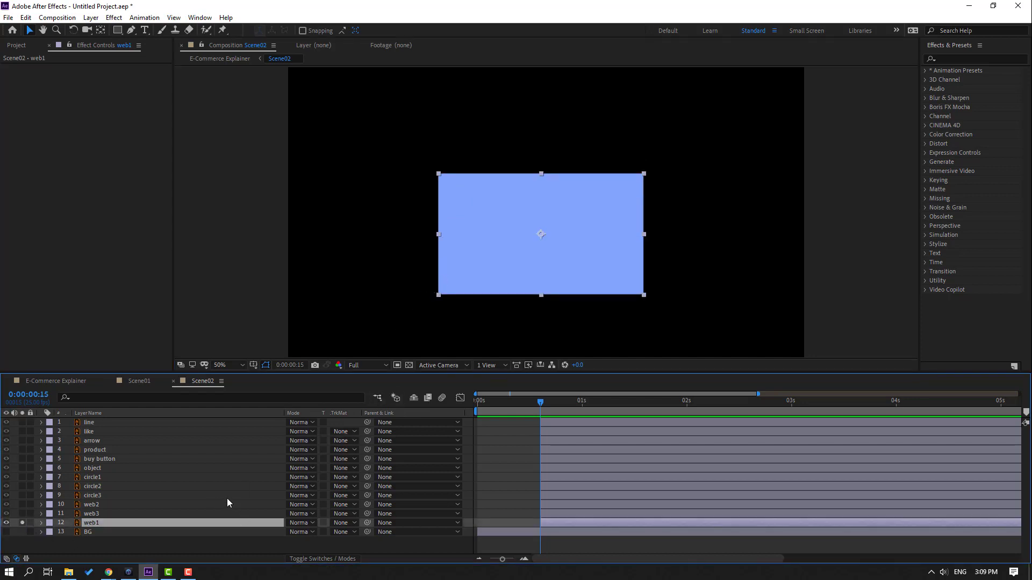
key("s")
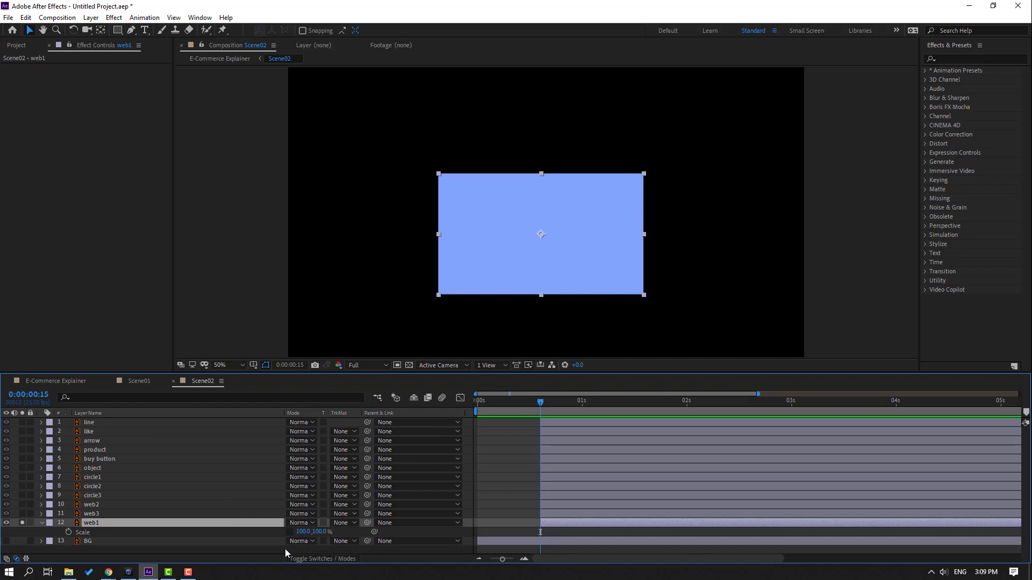
left_click_drag(321, 536, 315, 535)
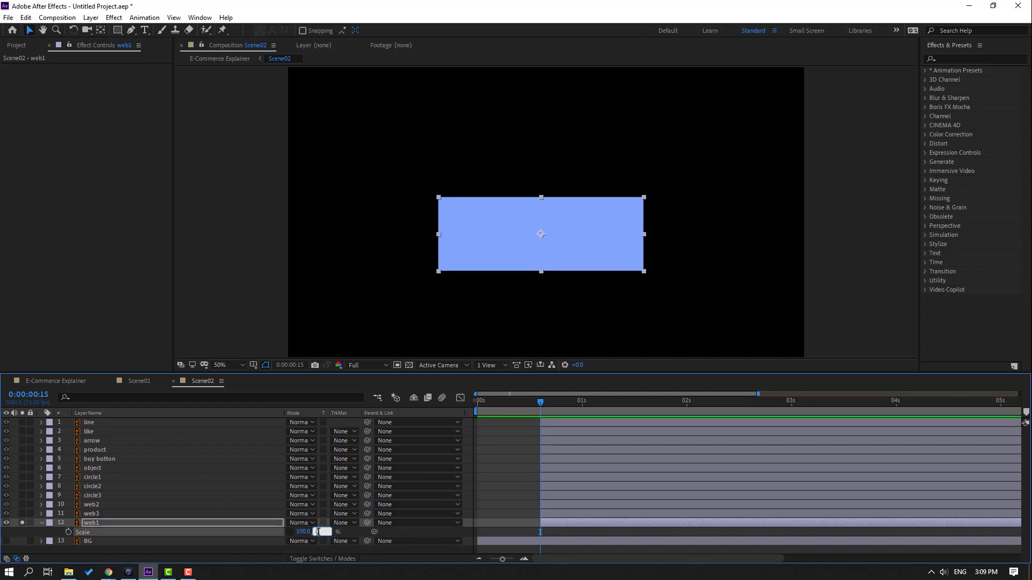
type("0")
key("Return")
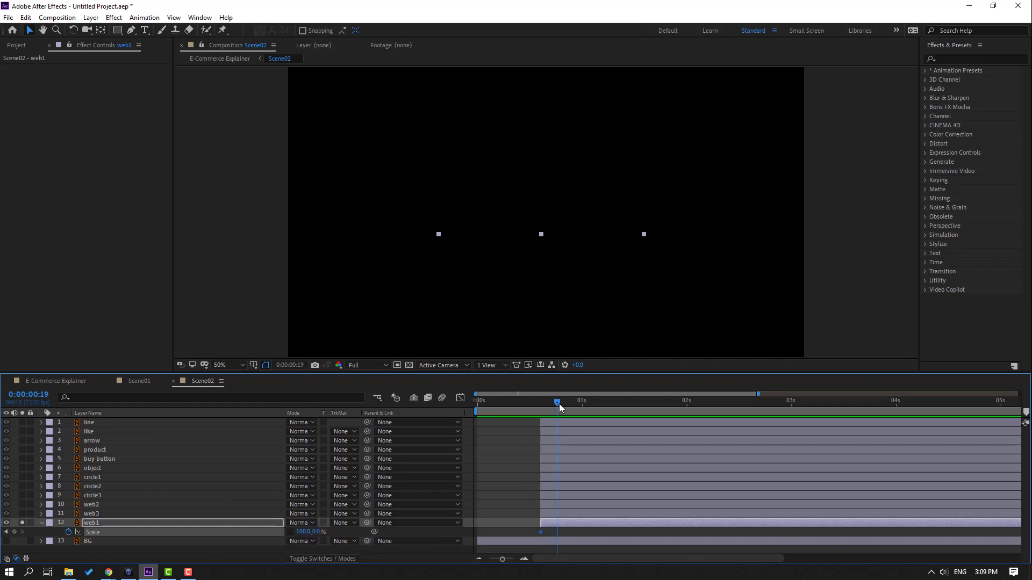
Set the web1 layer's vertical scale to 100% at about 0:00:01:00 and scrub through the growth
left_click(582, 404)
type("100")
key("Return")
left_click_drag(536, 410, 586, 406)
Apply Easy Ease to both web1 scale keyframes
left_click(539, 533, "shift")
right_click(540, 533)
mouse_move(602, 523)
left_click(698, 455)
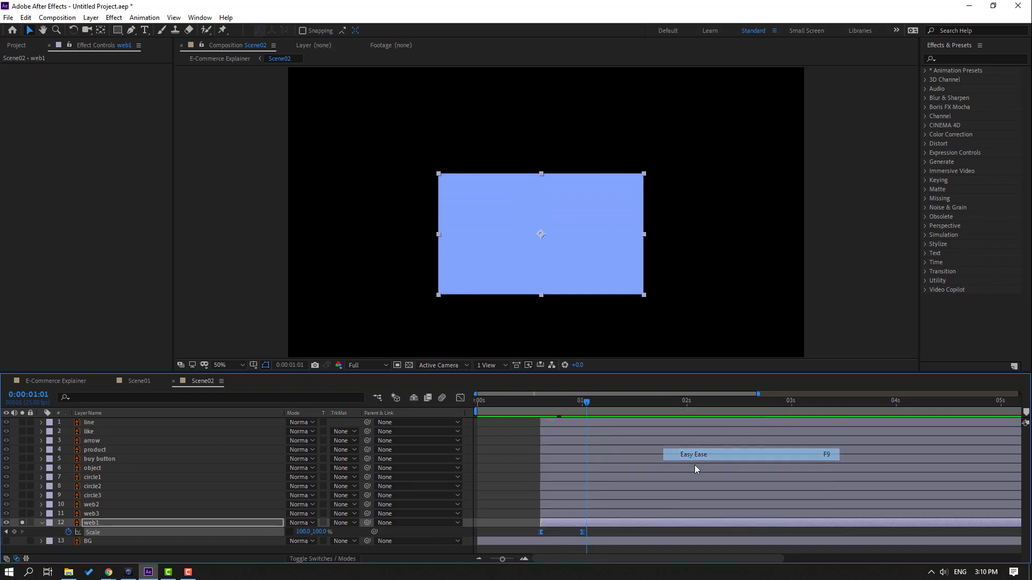
Give web1's final scale keyframe about 79% incoming influence and preview with the work area starting at about 0:00:00:12
left_click(460, 398)
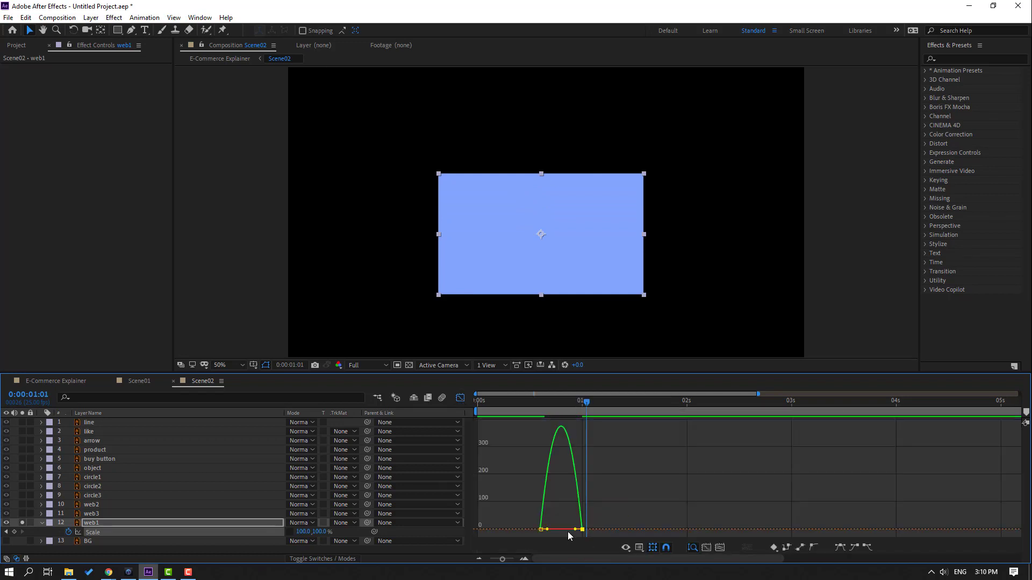
left_click_drag(575, 529, 566, 529)
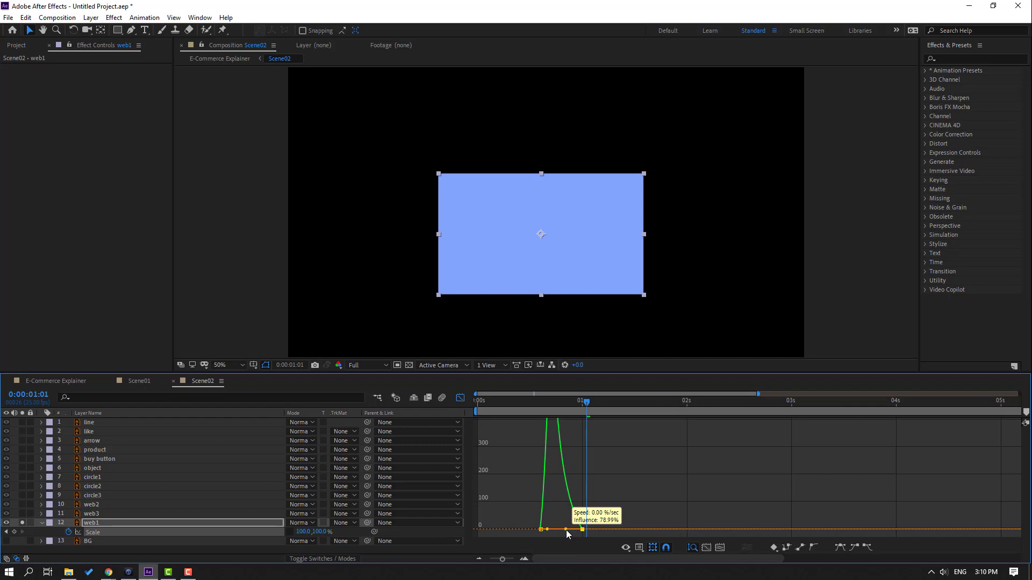
left_click_drag(474, 413, 526, 413)
key("space")
key("space")
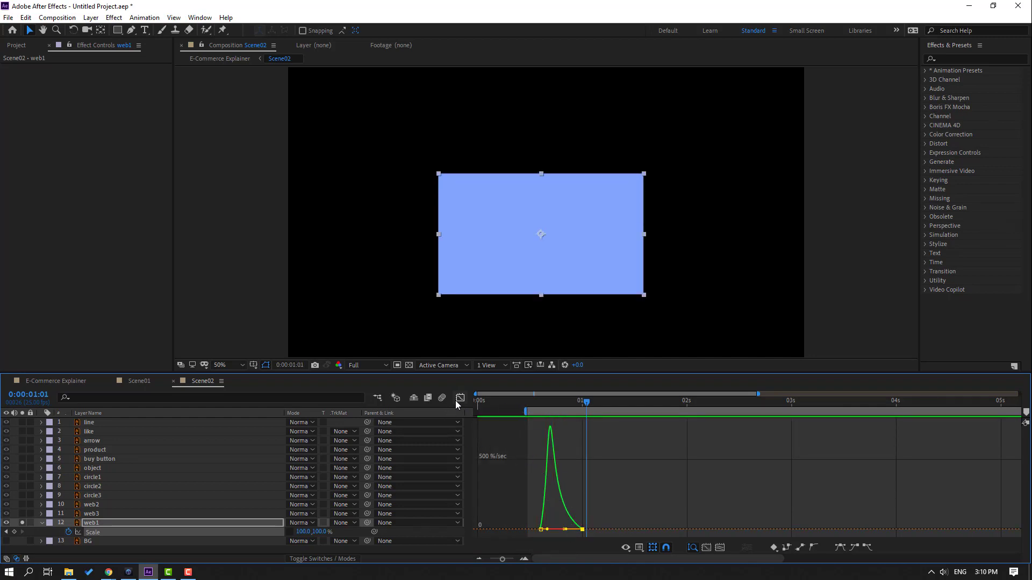
Return to the layer bars and move web1's last scale keyframe to about 0:00:01:07
left_click(455, 401)
left_click_drag(582, 533, 608, 547)
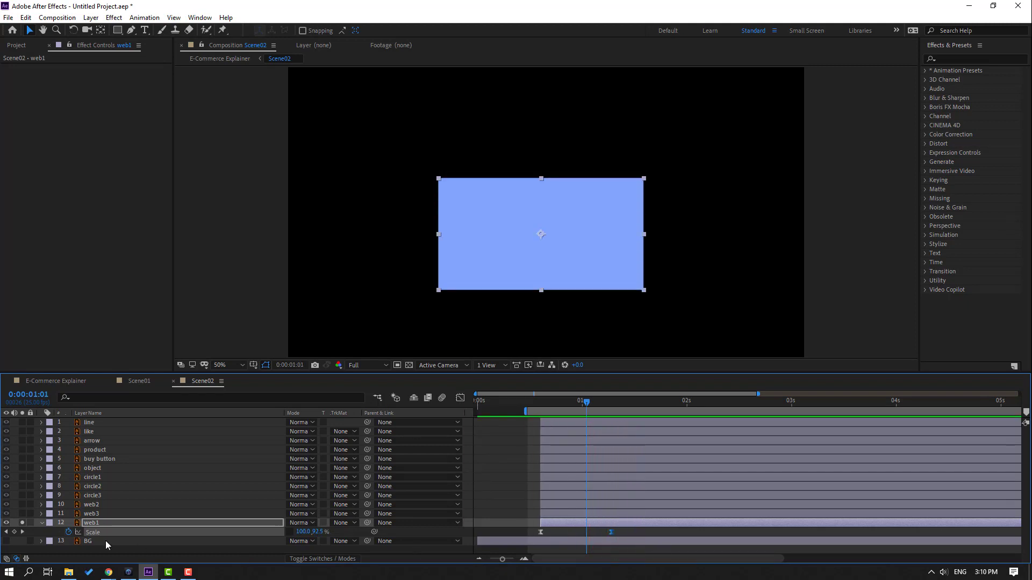
Solo the web3 layer and add a scale keyframe at 0:00:00:15
left_click(90, 517)
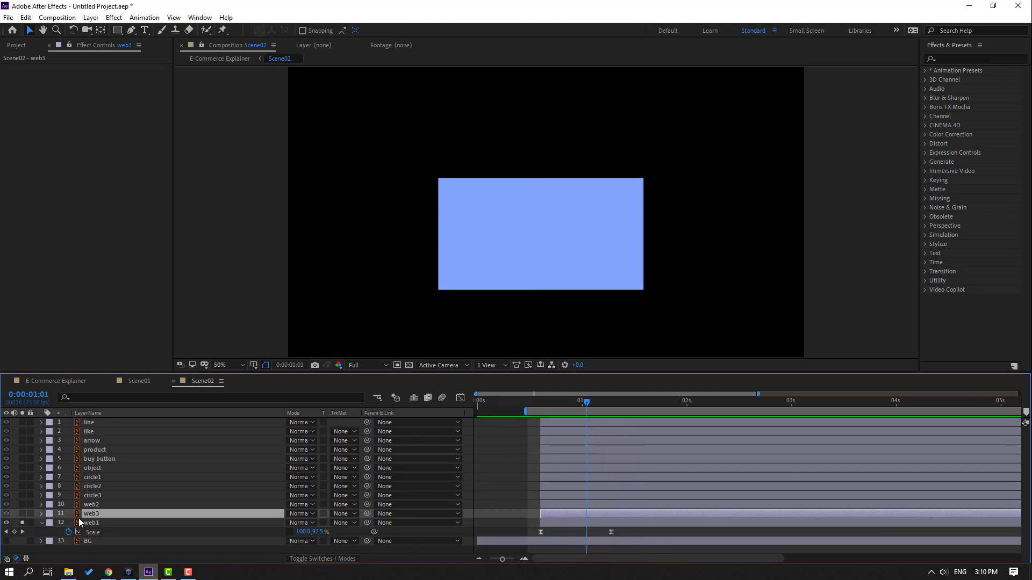
left_click(23, 515)
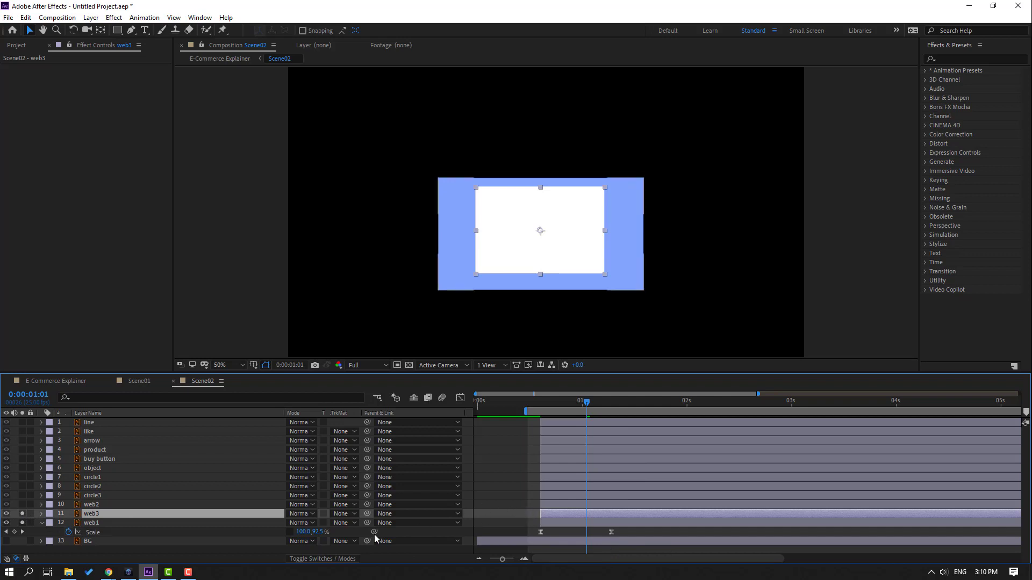
key("s")
key("j")
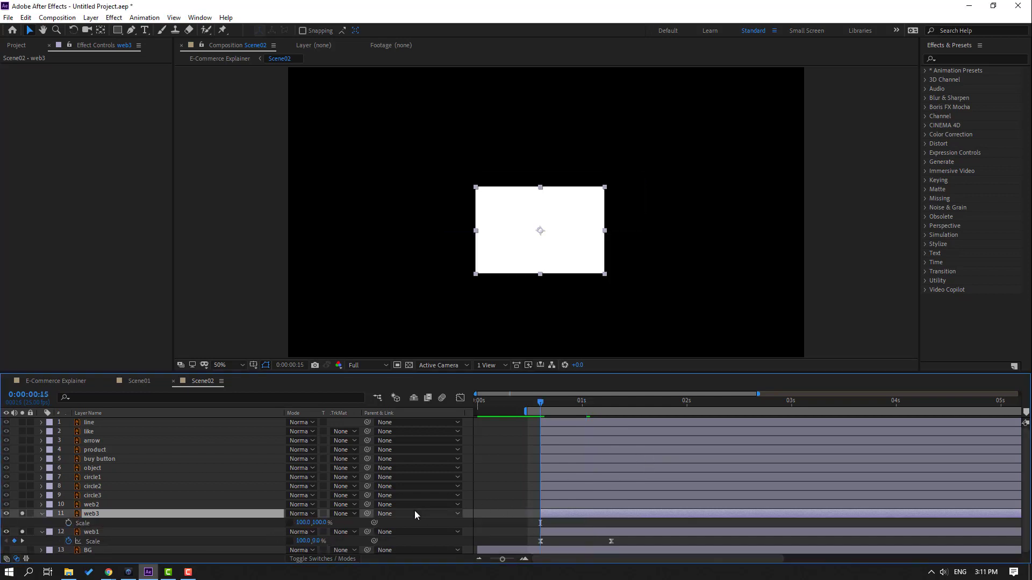
left_click(68, 523)
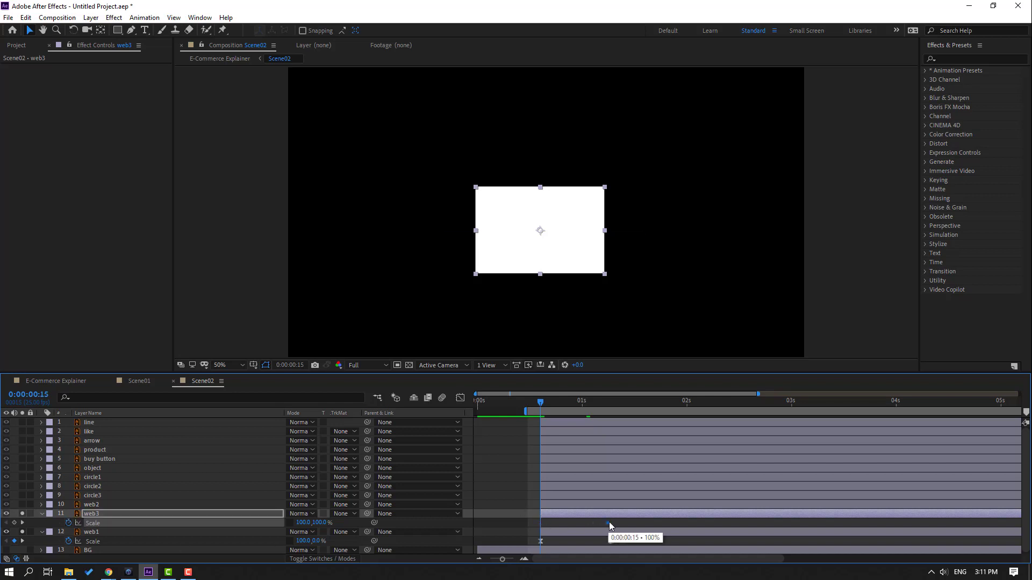
Set web3's horizontal scale to 0% at 0:00:00:15, keeping 100% on a keyframe at about 0:00:01:06, and scrub through the growth
mouse_move(321, 523)
left_mouse_down()
mouse_move(330, 523)
mouse_move(305, 526)
left_mouse_up()
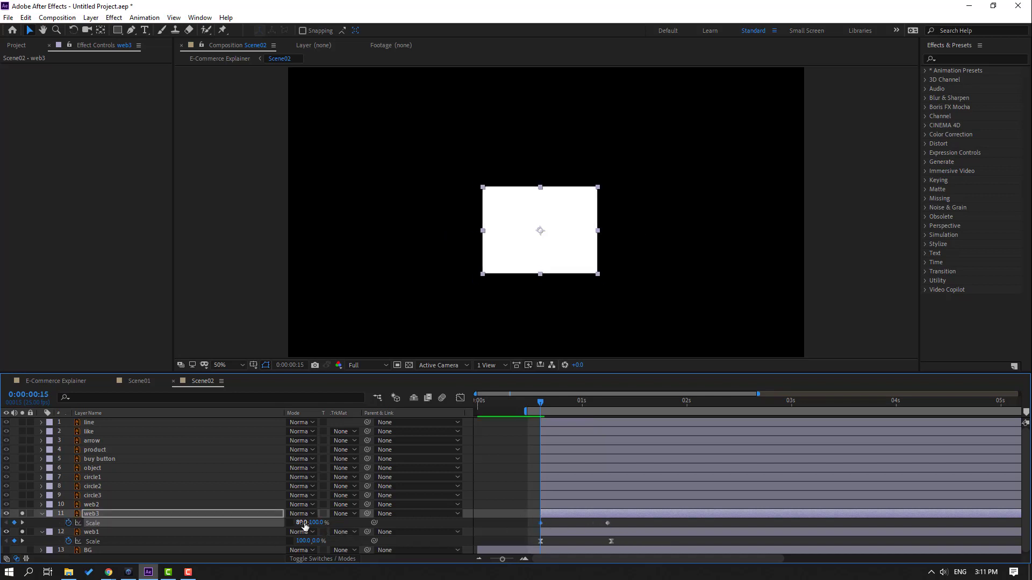
type("0")
key("Return")
left_click_drag(538, 407, 592, 433)
Apply Easy Ease to both web3 scale keyframes
left_click_drag(615, 522, 539, 524)
right_click(541, 524)
mouse_move(591, 516)
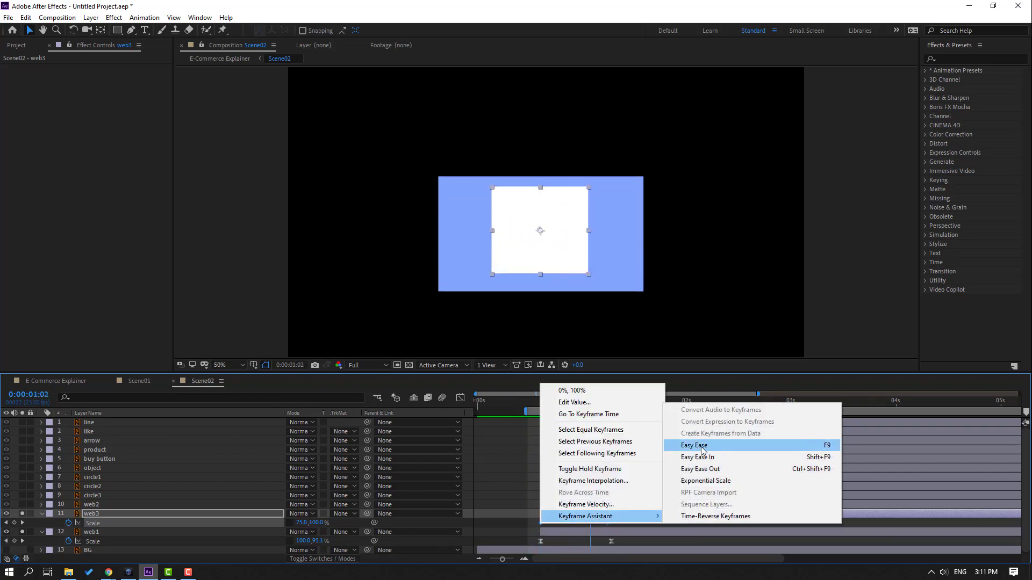
left_click(698, 445)
Reshape web3's scale speed curve for a slower start and place its last keyframe at about 0:00:01:08
key("shift+F3")
left_click_drag(553, 520, 615, 523)
left_click(459, 398)
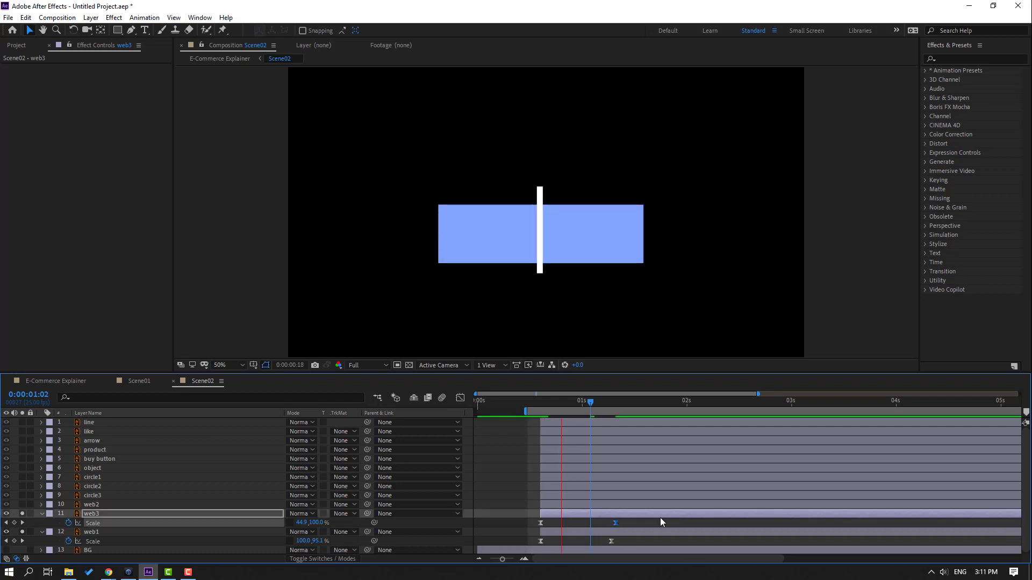
Shift the web3 layer with its keyframes to start at about 0:00:00:19 and preview the timing
left_click(547, 400)
left_click_drag(556, 515, 573, 516)
key("space")
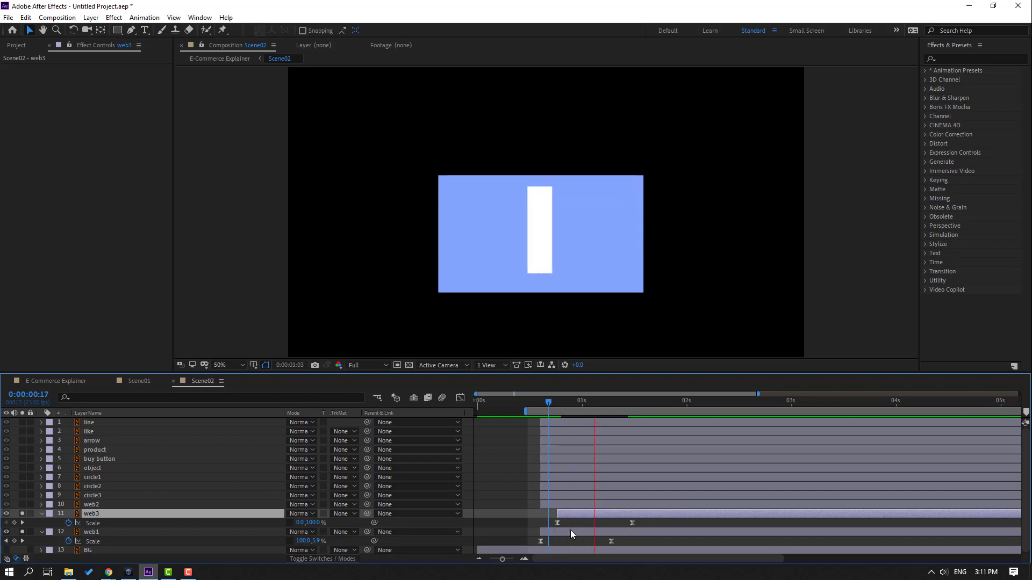
left_click(557, 400)
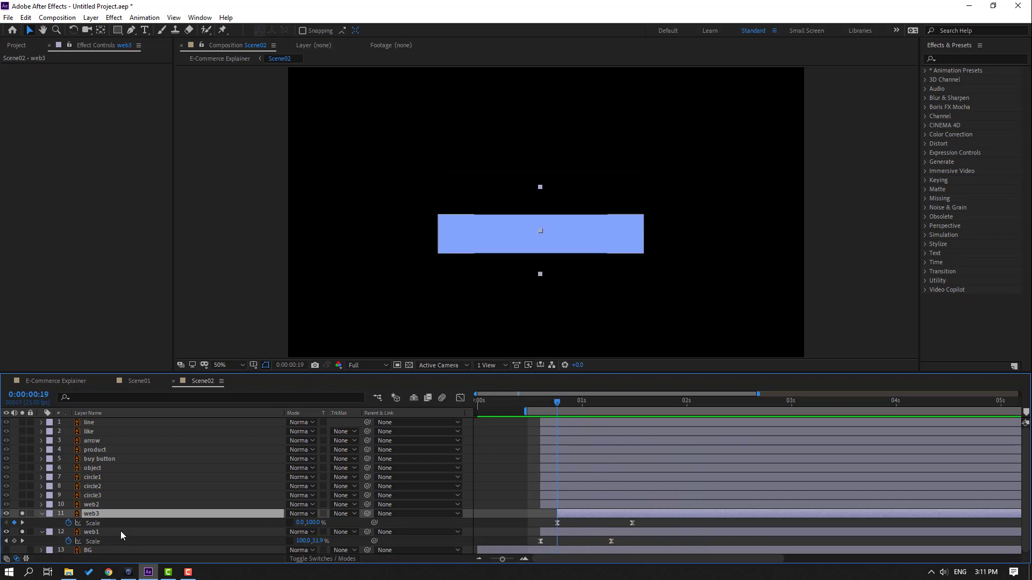
Solo the web2 layer and move its anchor point to the middle of the orange bar's top edge
left_click(90, 506)
left_click(23, 505)
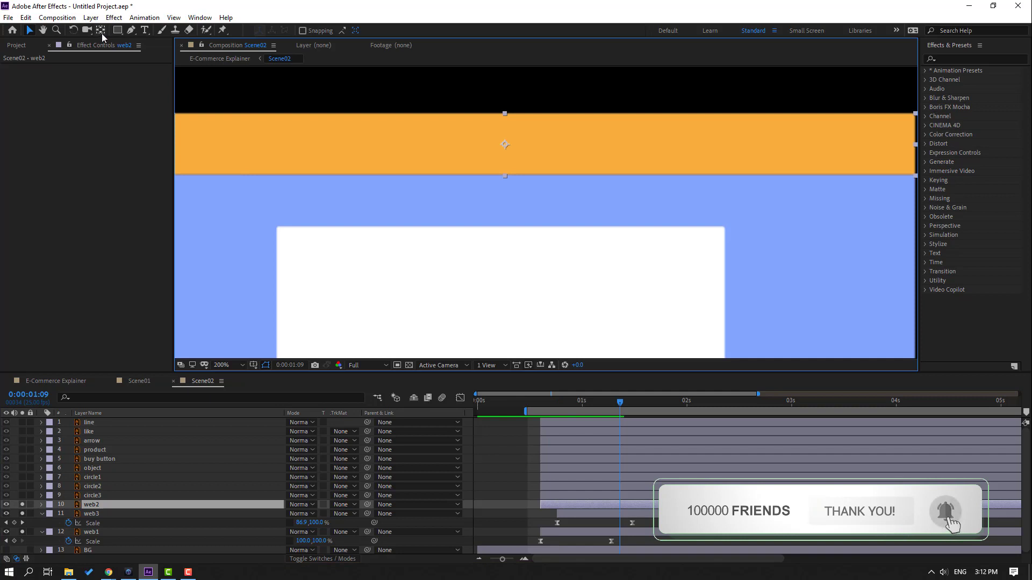
left_click(101, 31)
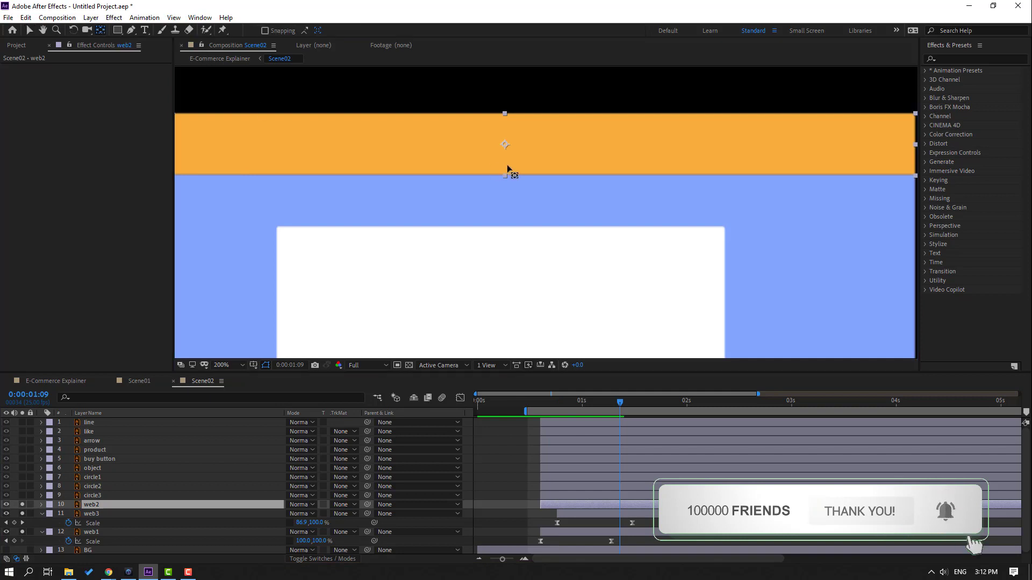
left_click_drag(506, 140, 509, 125)
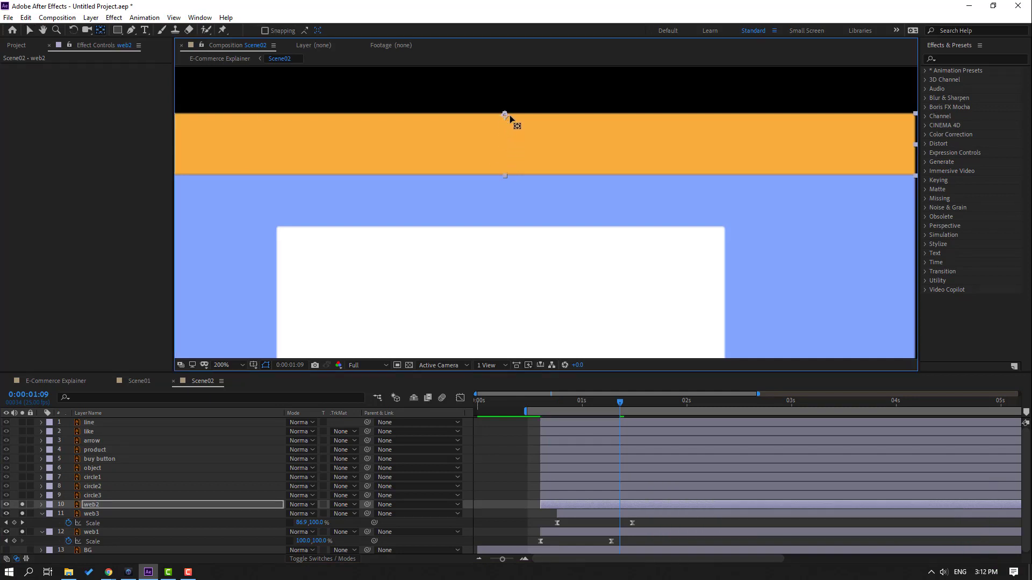
key("v")
key("comma")
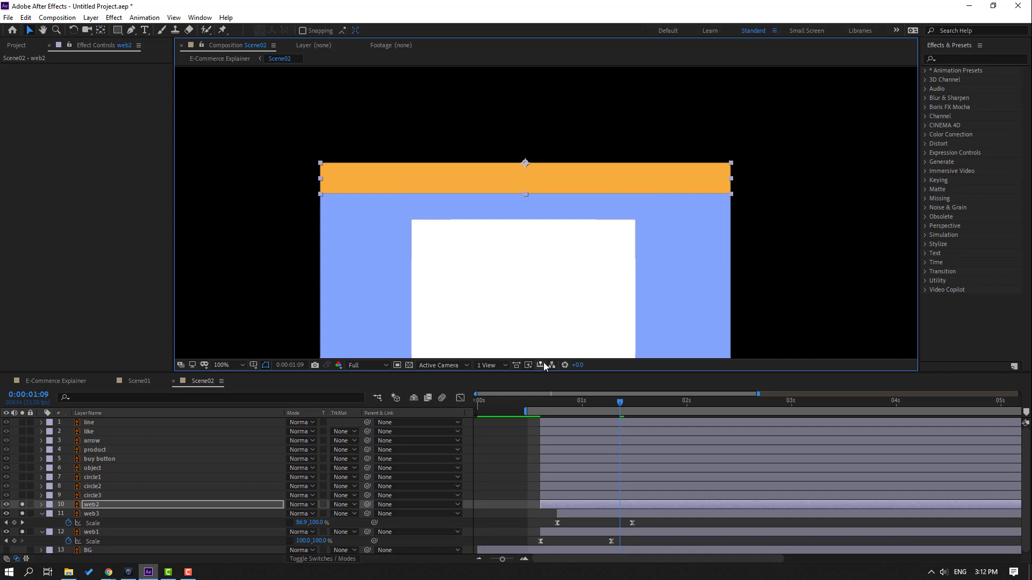
Start web2 at about 0:00:00:24 and keyframe its horizontal scale from 0% there to 100% at about 0:00:01:18
left_click_drag(550, 508, 582, 506)
left_click_drag(587, 414, 579, 410)
key("s")
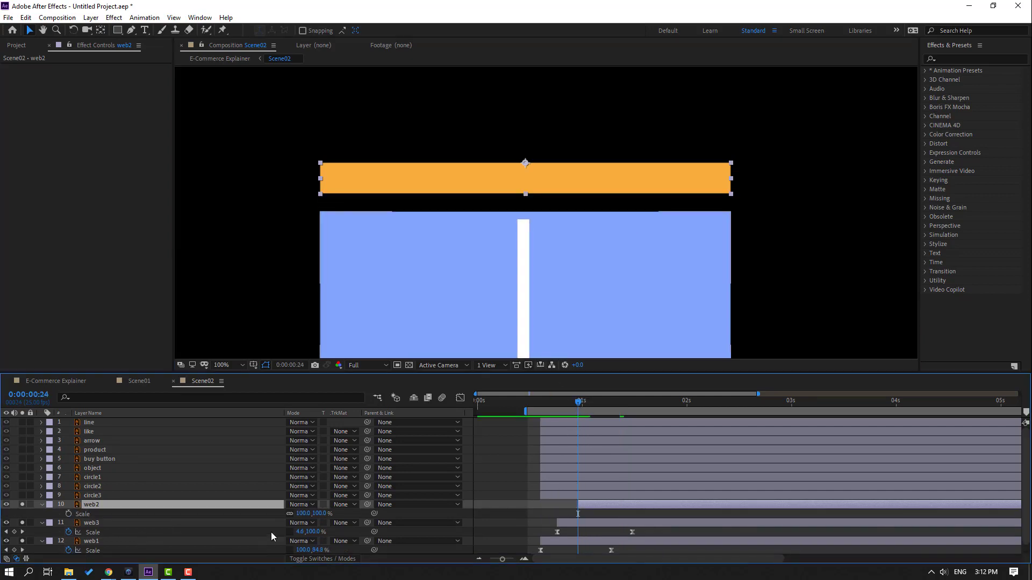
left_click(68, 513)
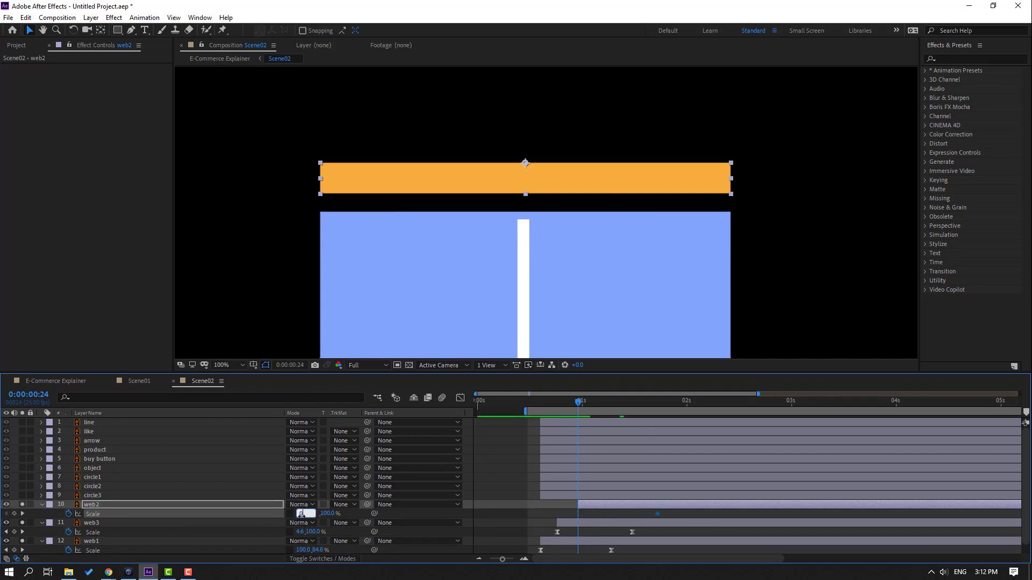
key("Return")
left_click_drag(578, 402, 615, 402)
Apply Easy Ease to both web2 scale keyframes, increase the final keyframe's incoming influence in the speed graph, and preview
left_click_drag(568, 517, 574, 514)
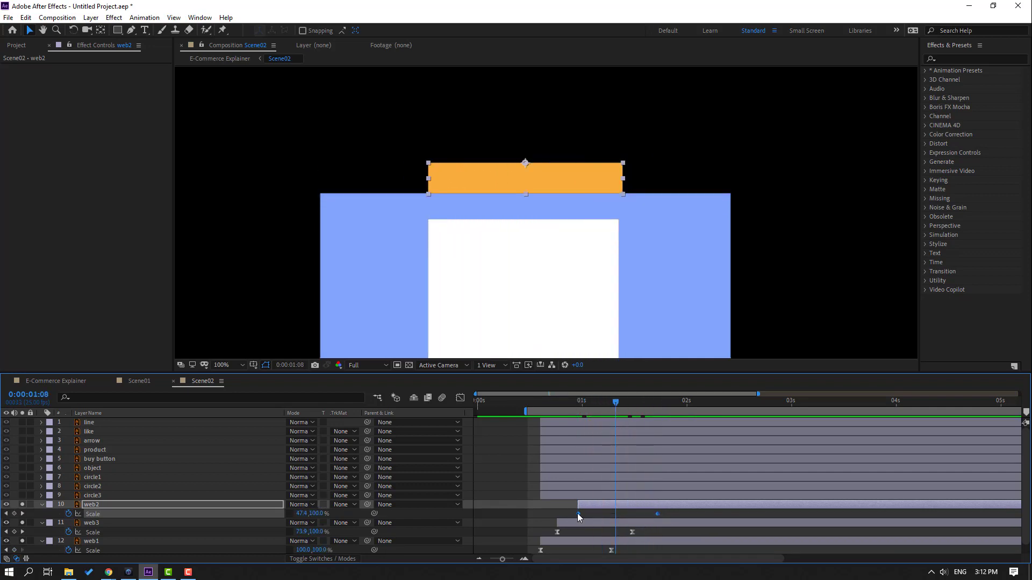
right_click(577, 514)
mouse_move(621, 509)
left_click(746, 458)
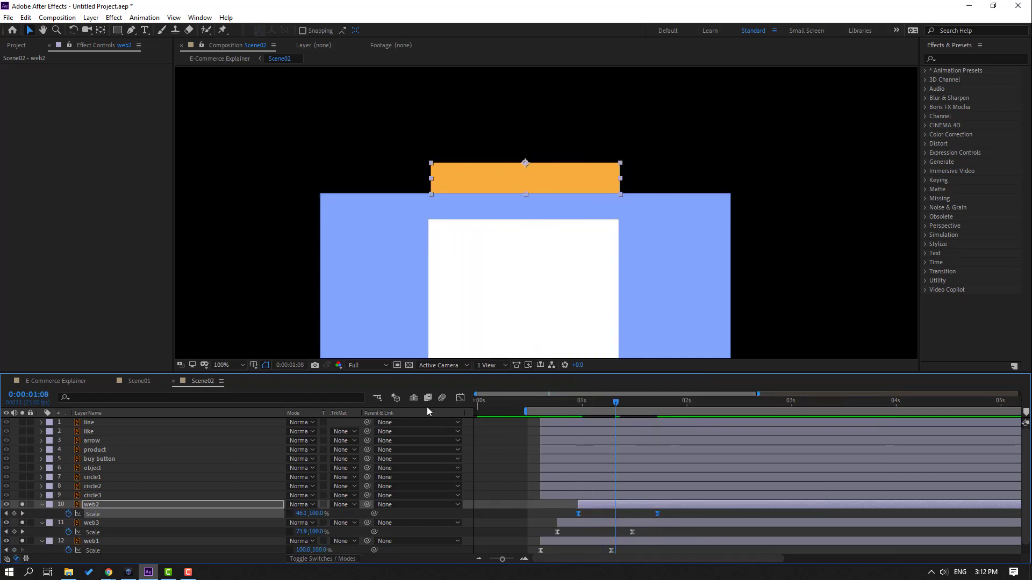
left_click(459, 399)
left_click_drag(643, 530, 623, 530)
key("space")
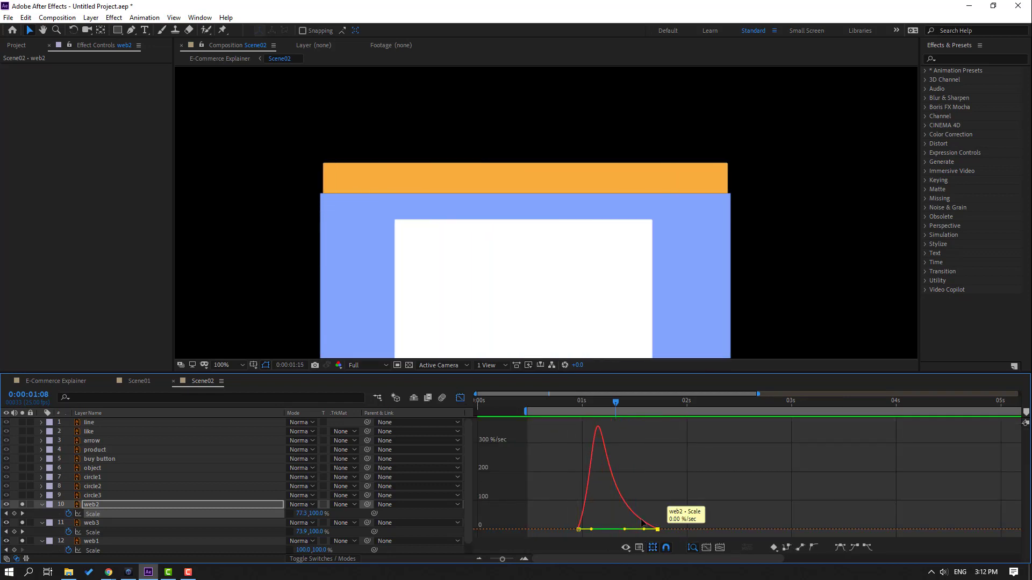
Return to the layer bars, move web2's last scale keyframe to about 0:00:01:22, and scrub through the reveal
key("shift+F3")
left_click(669, 514)
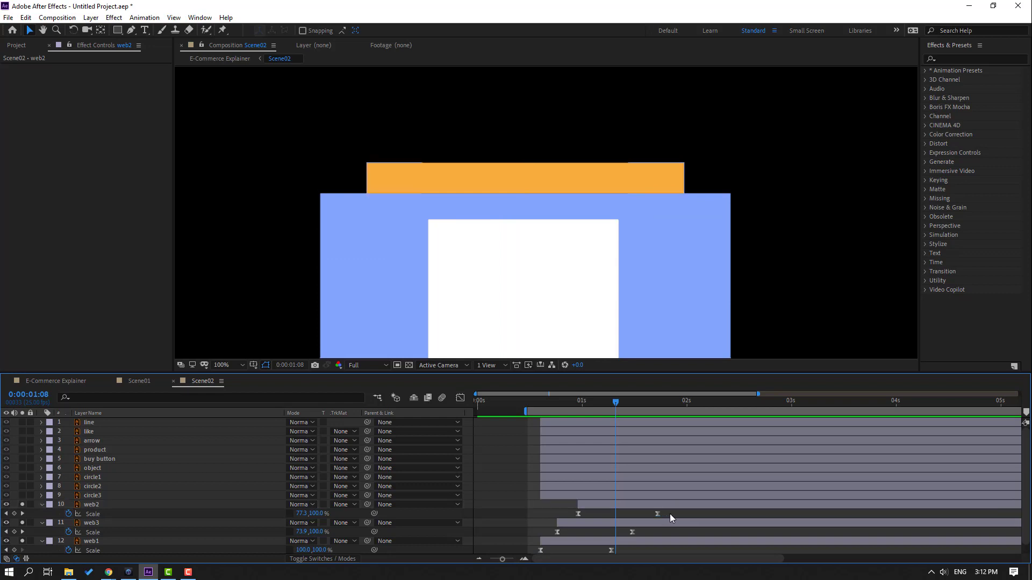
left_click_drag(657, 514, 674, 512)
key("minus")
scroll(644, 517, "down", 1)
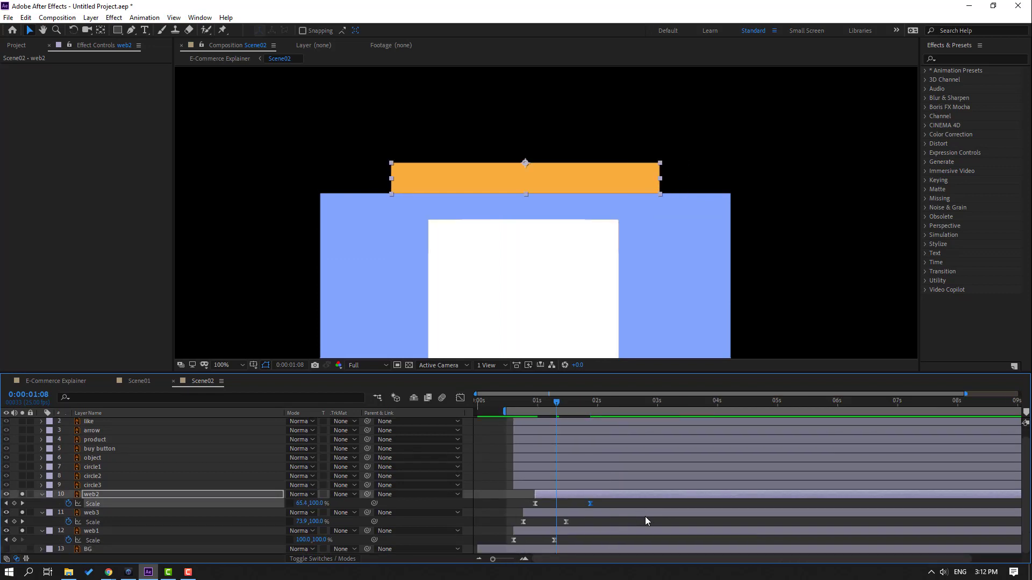
left_click_drag(508, 403, 553, 401)
scroll(551, 308, "down", 1)
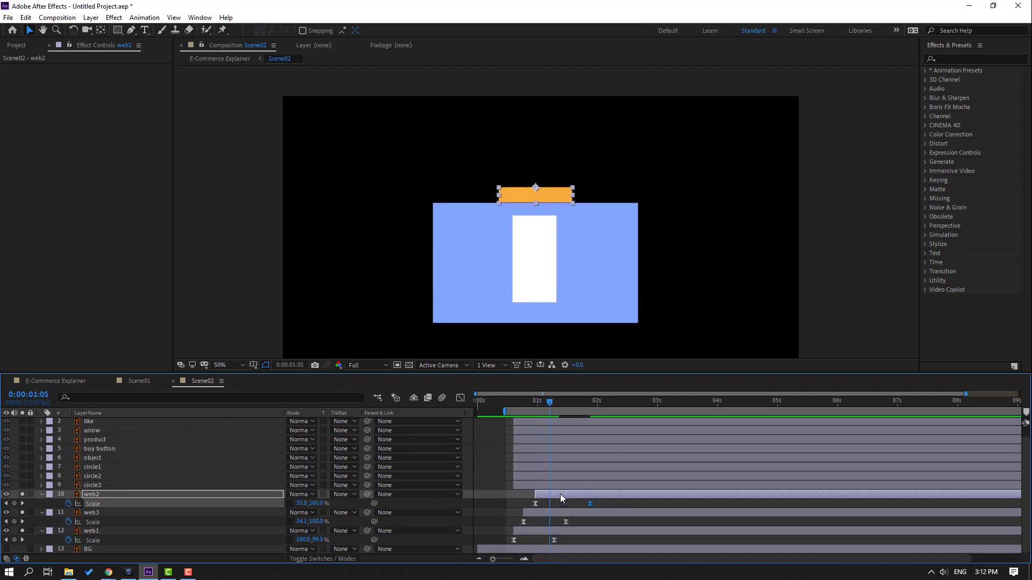
Shift the web2 layer with its keyframes earlier to start at about 0:00:00:17 and preview the combined reveal
mouse_move(560, 494)
left_mouse_down()
mouse_move(569, 492)
mouse_move(543, 492)
left_mouse_up()
key("space")
left_click_drag(547, 401, 566, 412)
key("space")
left_click(571, 406)
Turn off solo for web2, web3 and web1 and collapse their scale properties
left_click(23, 495)
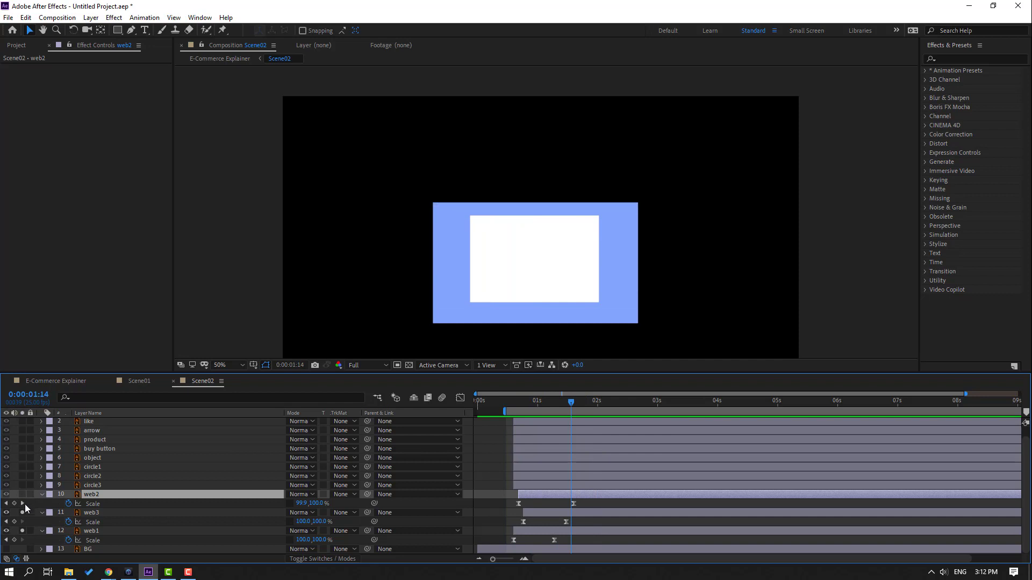
left_click(22, 513)
left_click(22, 530)
left_click(42, 495)
left_click(43, 507)
left_click(43, 514)
left_click(42, 495)
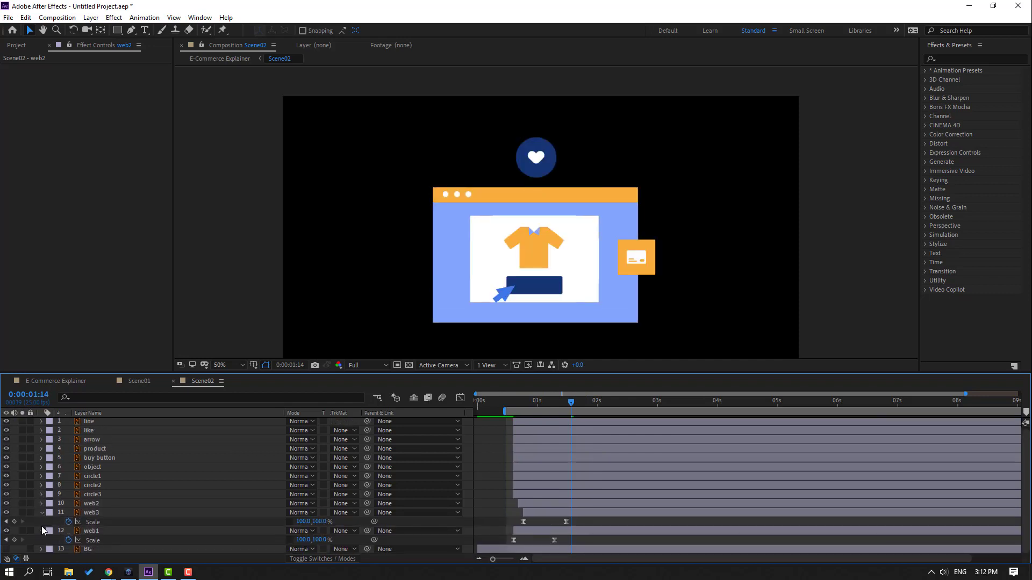
left_click(43, 514)
key("u")
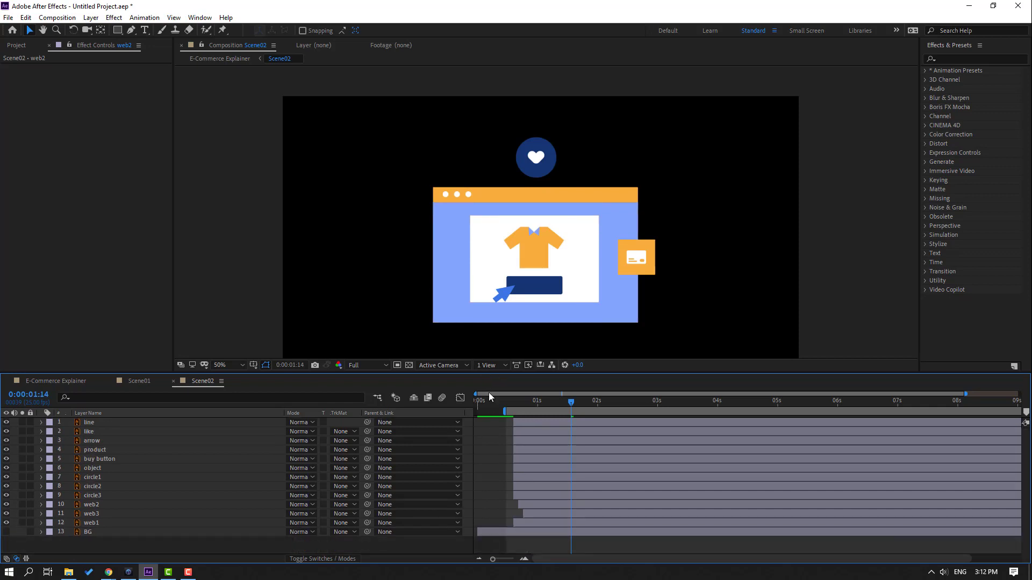
Open Animation Composer 3 and choose the Overshoot Scale From Anchor Point preset from the 2D layer transitions
left_click_drag(485, 399, 578, 404)
scroll(552, 294, "up", 1)
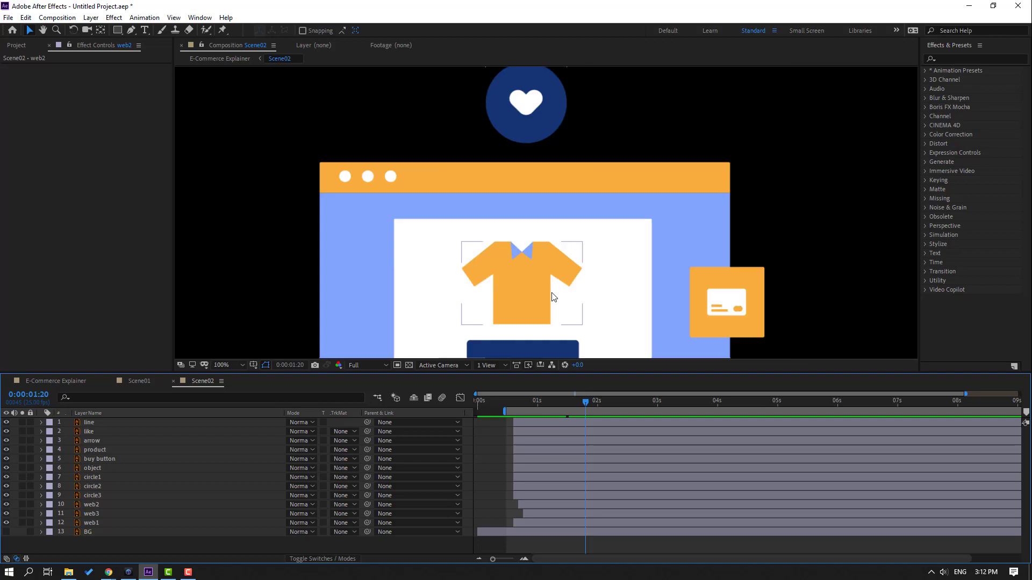
left_click_drag(503, 285, 500, 251)
left_click(196, 18)
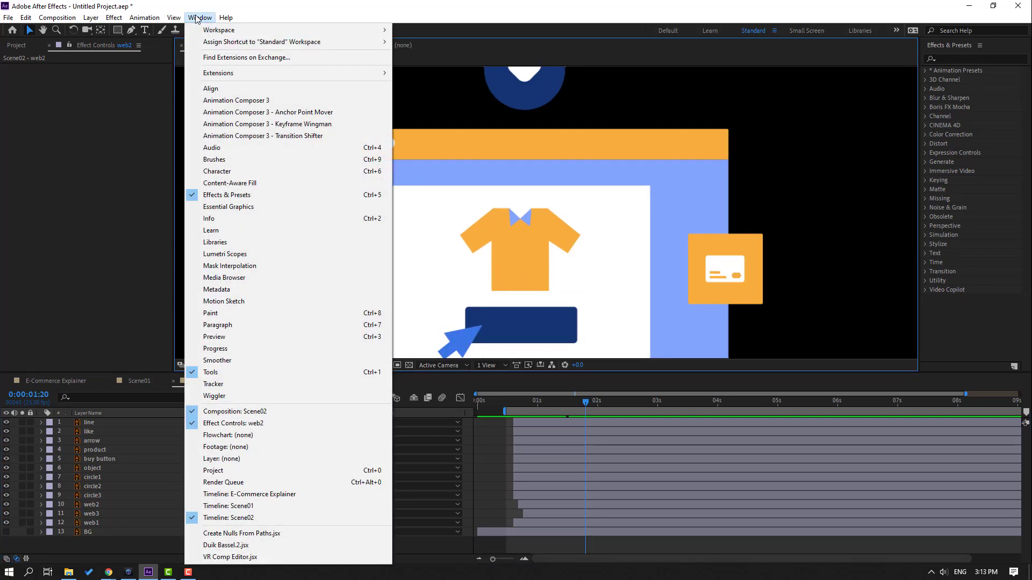
left_click(295, 102)
left_click(540, 288)
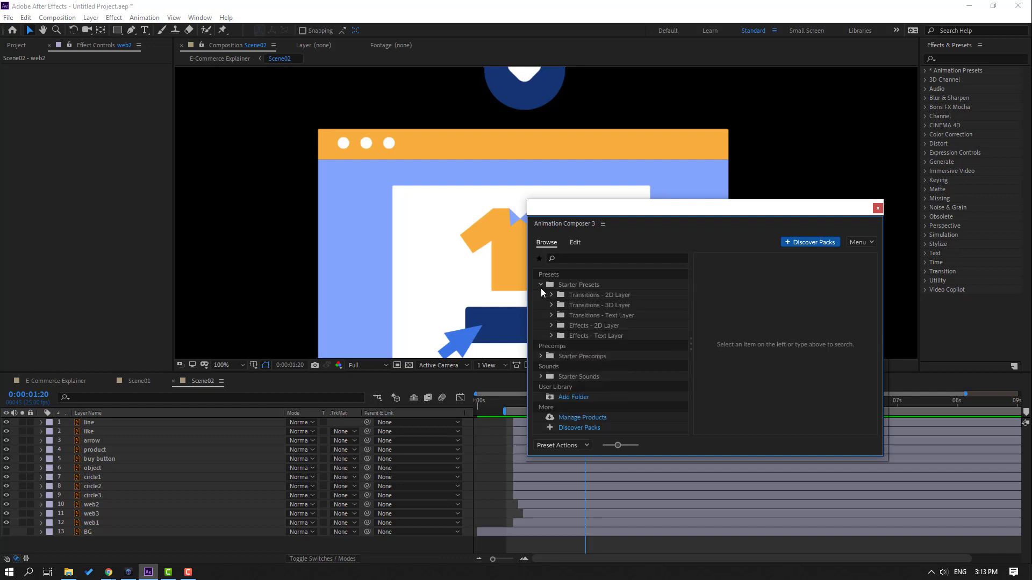
left_click(552, 295)
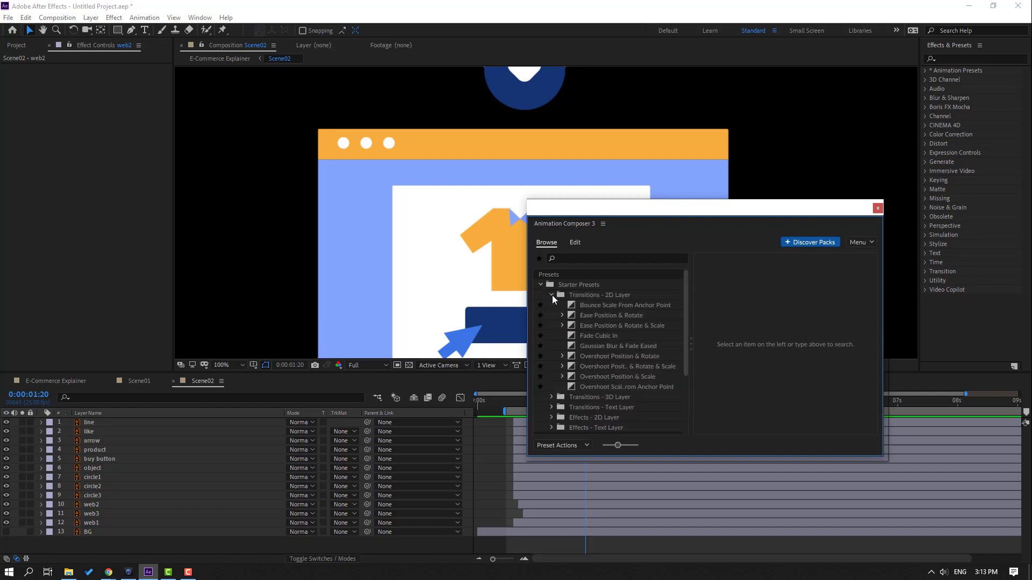
left_click(626, 389)
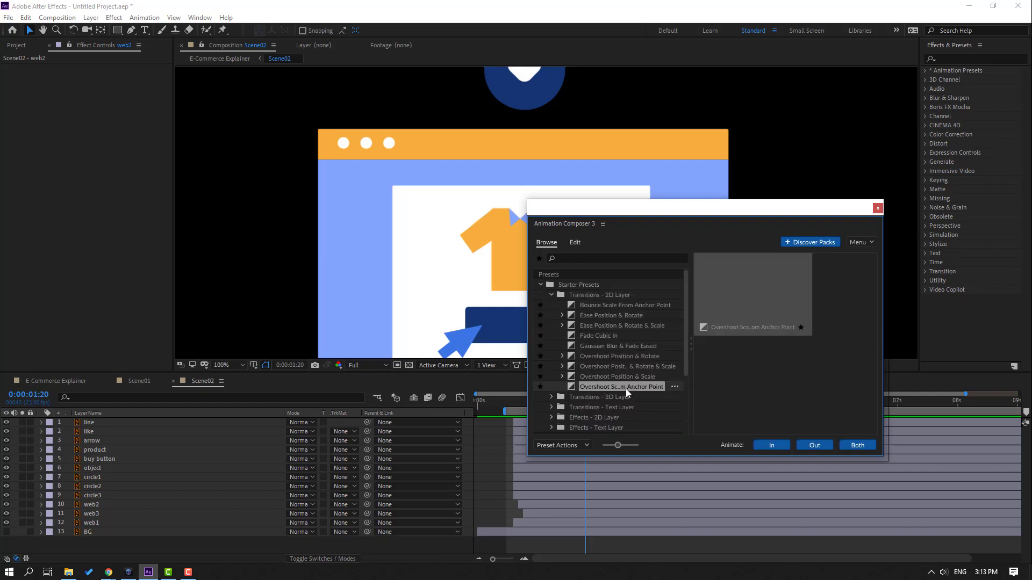
left_click_drag(755, 211, 798, 295)
Apply the overshoot scale preset as an In transition to the product T-shirt layer and preview it
left_click(525, 232)
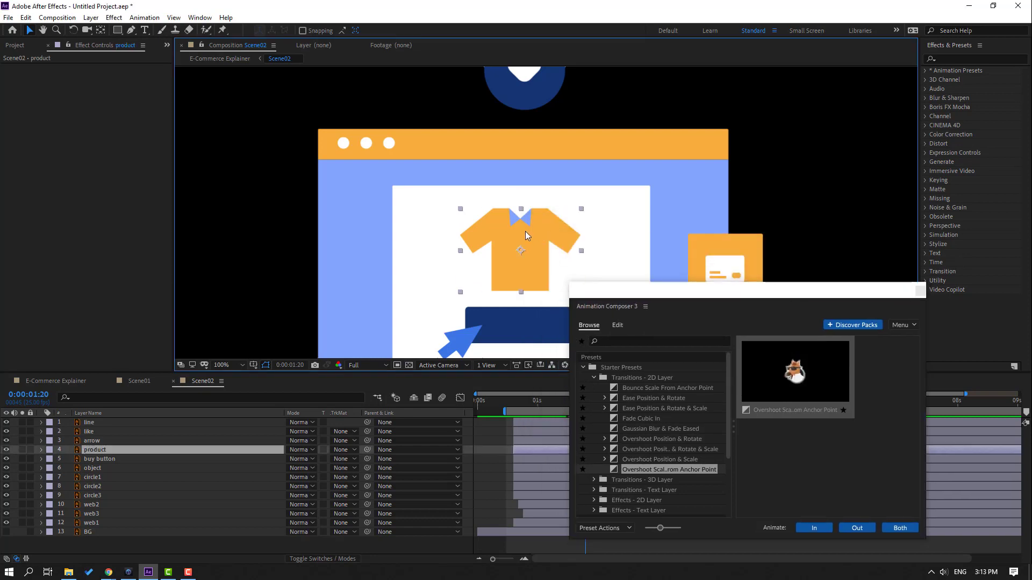
left_click_drag(503, 241, 456, 217)
left_click(827, 528)
key("space")
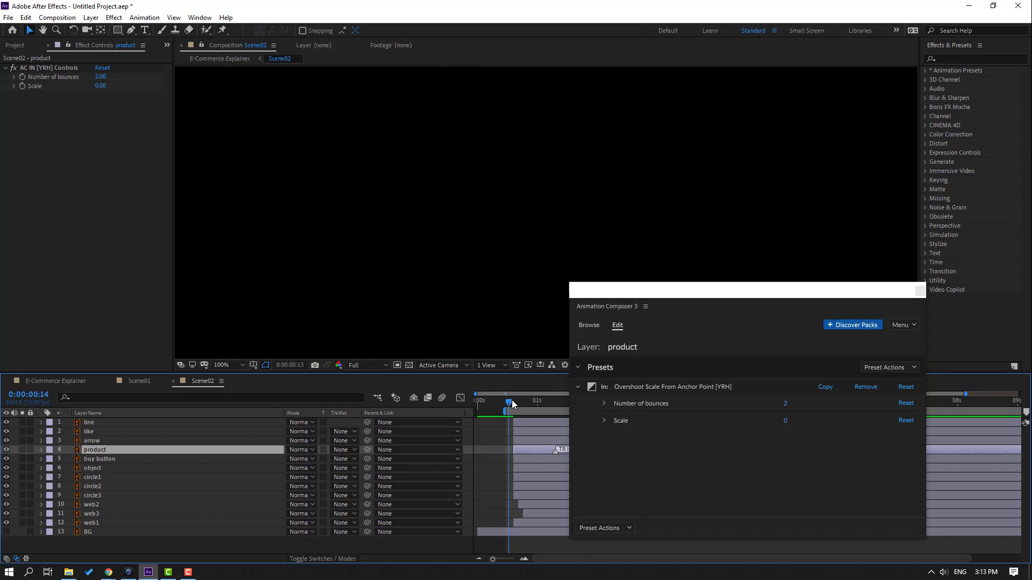
Apply the overshoot scale In transition to the arrow layer and the card object layer
left_click(415, 320)
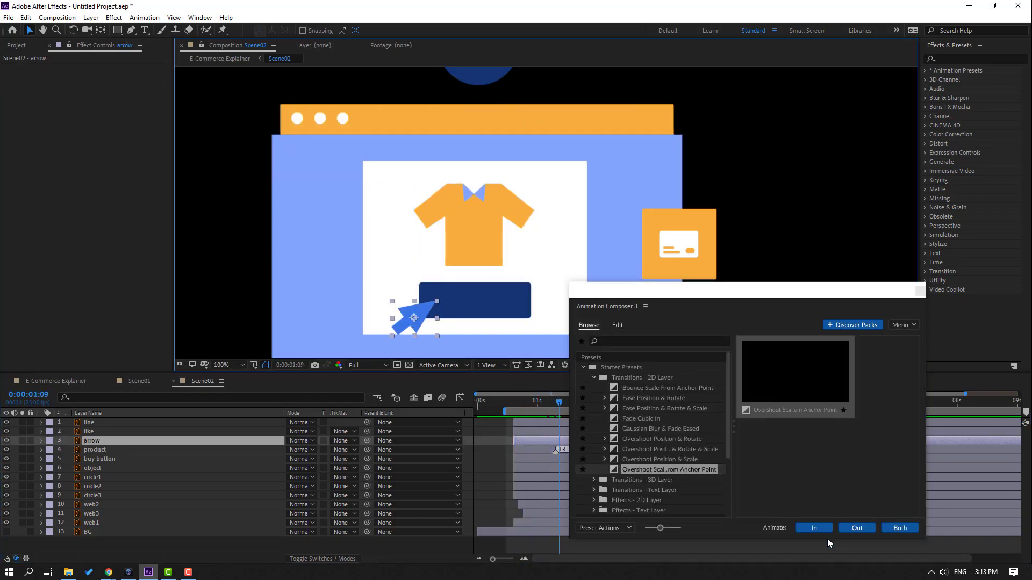
left_click(822, 529)
left_click(685, 240)
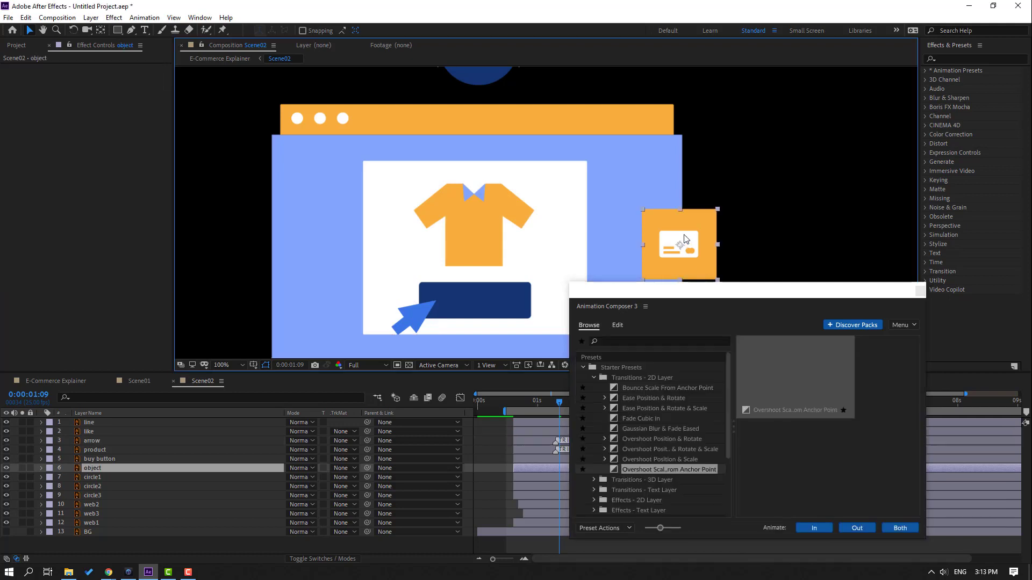
left_click(804, 529)
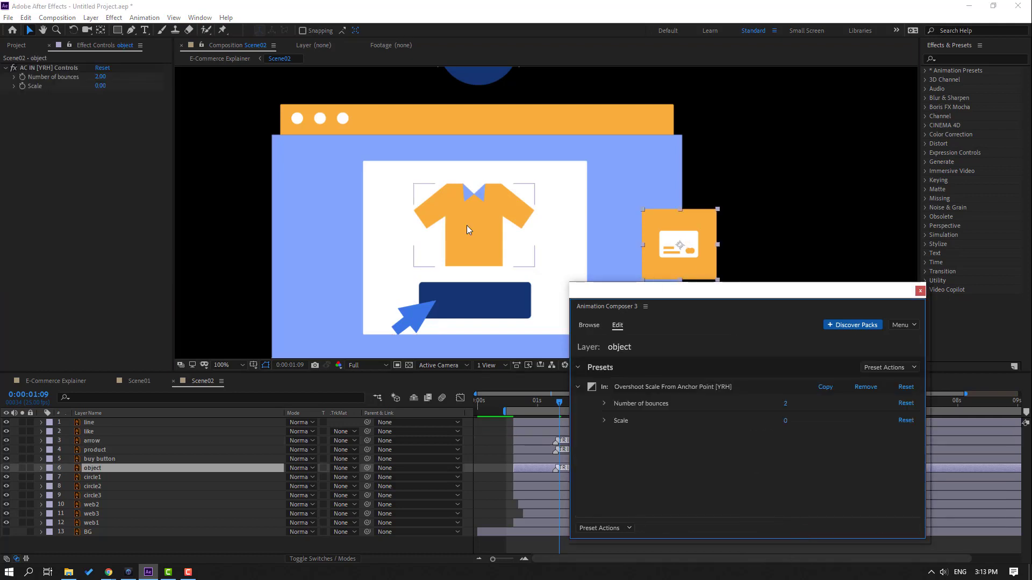
Select circle1, circle2 and circle3 in the orange bar and apply the overshoot scale In transition to them
left_click_drag(504, 193, 482, 257)
left_click(319, 183)
left_click(301, 185, "shift")
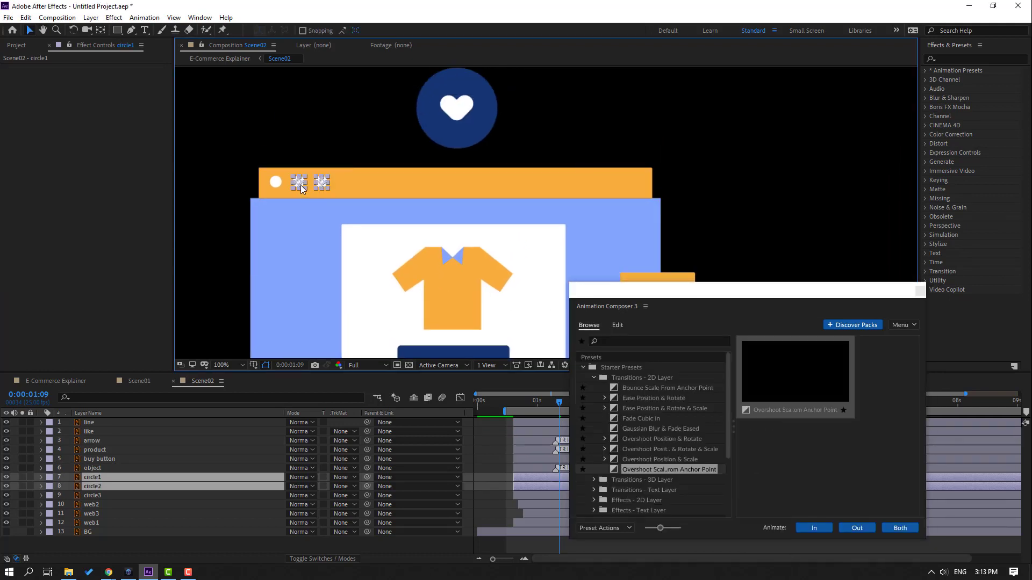
left_click(274, 183, "shift")
left_click(813, 529)
Apply the overshoot scale In transition to the like layer with the heart
left_click(456, 108)
left_click(810, 528)
scroll(430, 317, "down", 1)
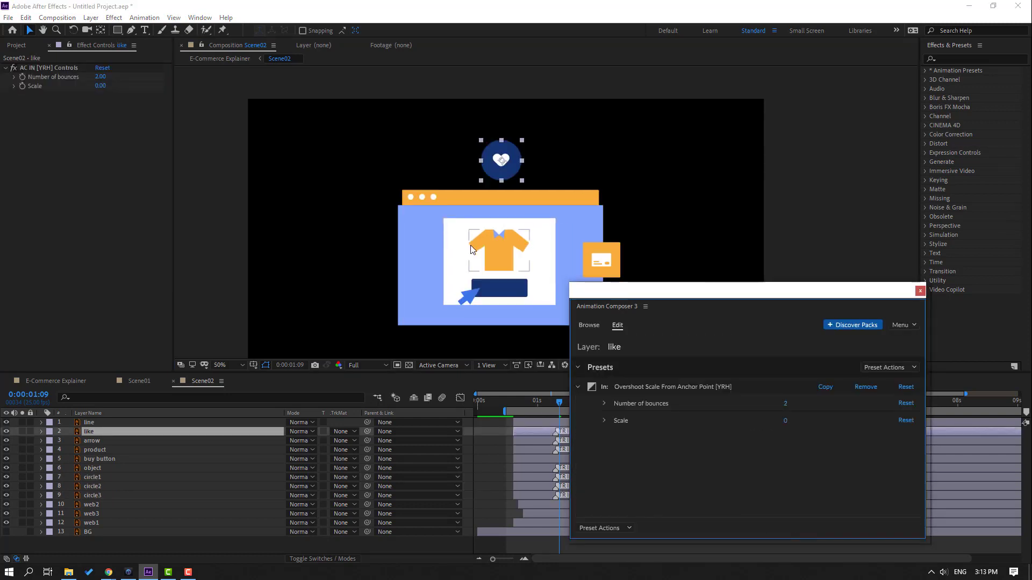
Preview the opening of the scene and close Animation Composer
left_click_drag(423, 338, 414, 299)
left_click(514, 401)
key("space")
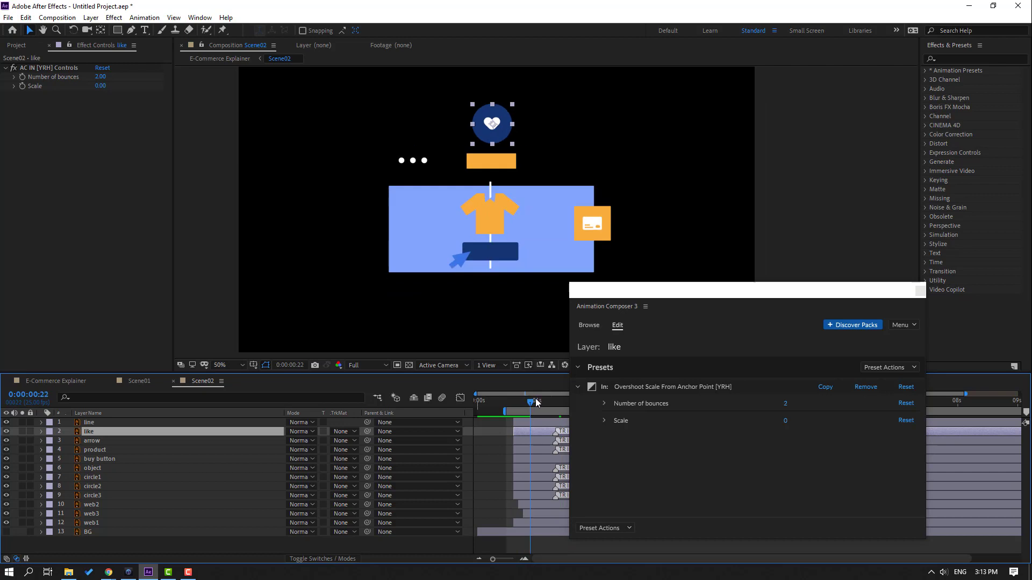
left_click(920, 292)
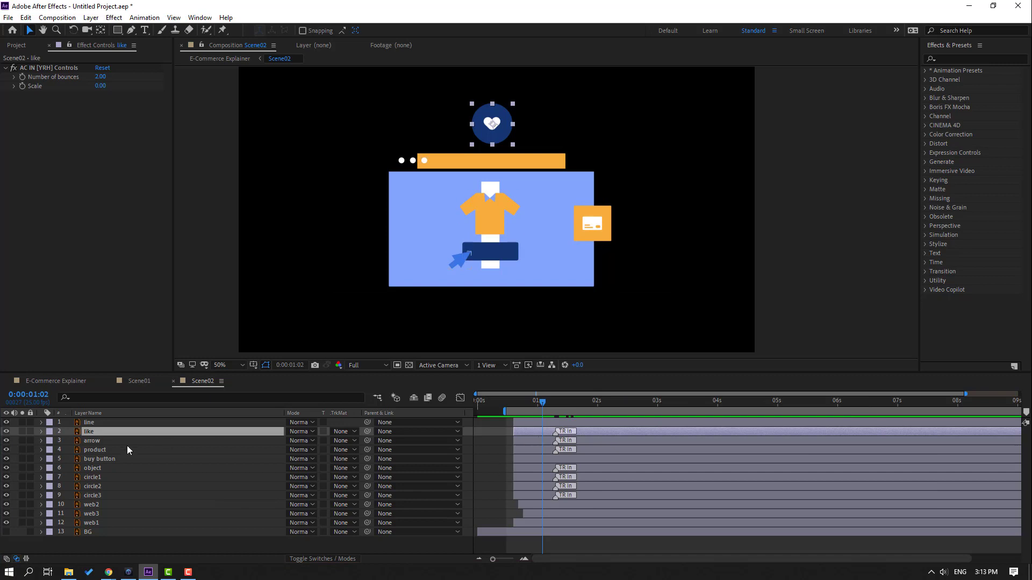
Shift the like, arrow, product, object and three circle layers together to start just before 3 seconds, and preview the web page reveal
left_click(591, 442, "ctrl")
left_click(591, 442, "ctrl")
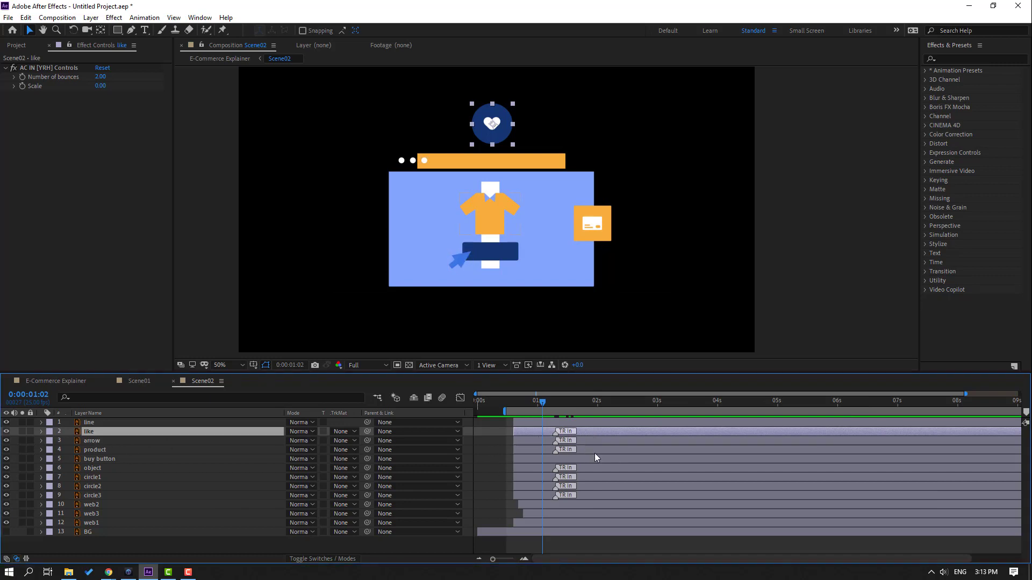
left_click(594, 452, "ctrl")
left_click(598, 443, "ctrl")
left_click(593, 468, "ctrl")
left_click(591, 477, "ctrl")
left_click(587, 486, "ctrl")
left_click(585, 494, "ctrl")
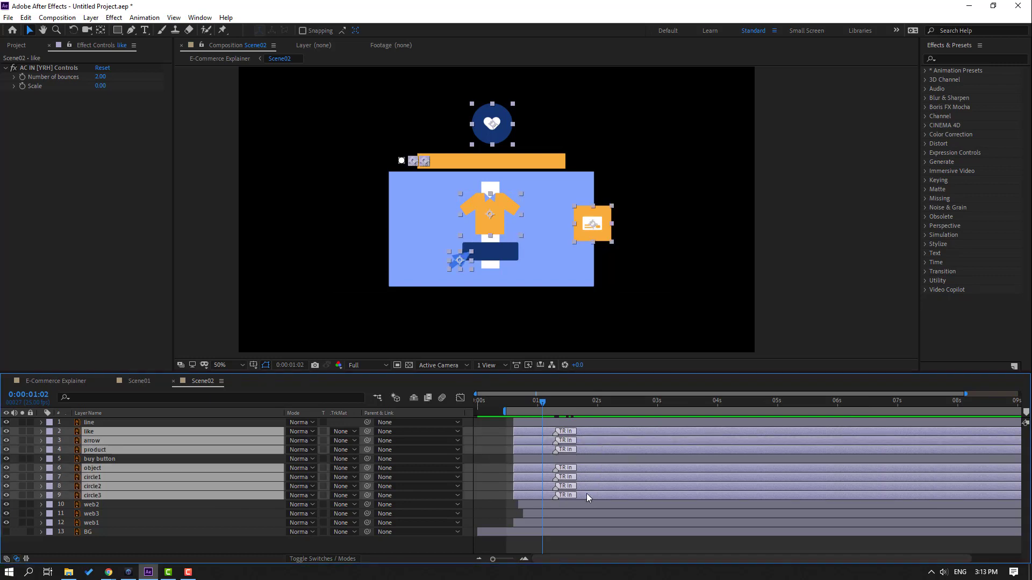
left_click_drag(582, 437, 713, 436)
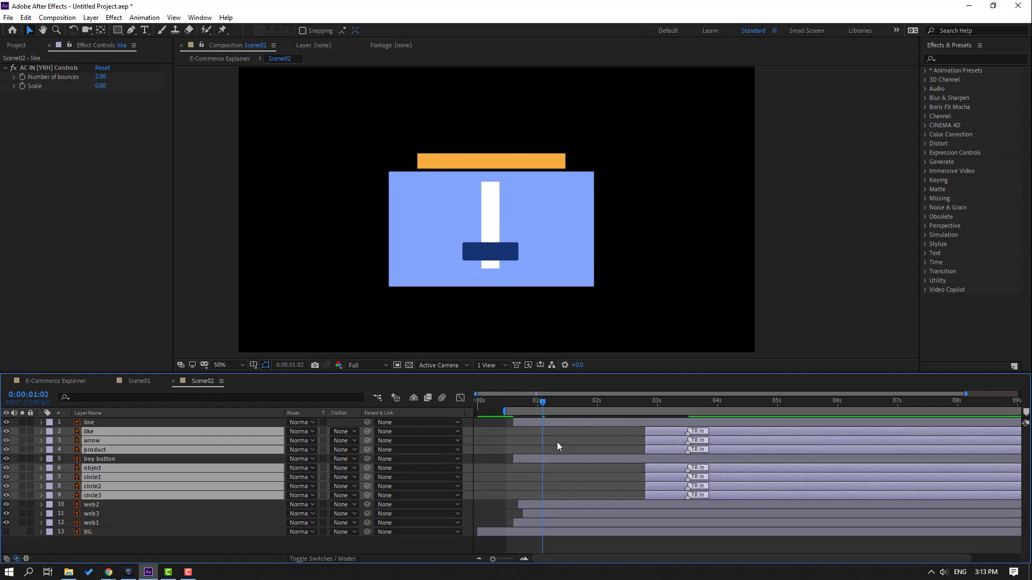
left_click(556, 441)
key("space")
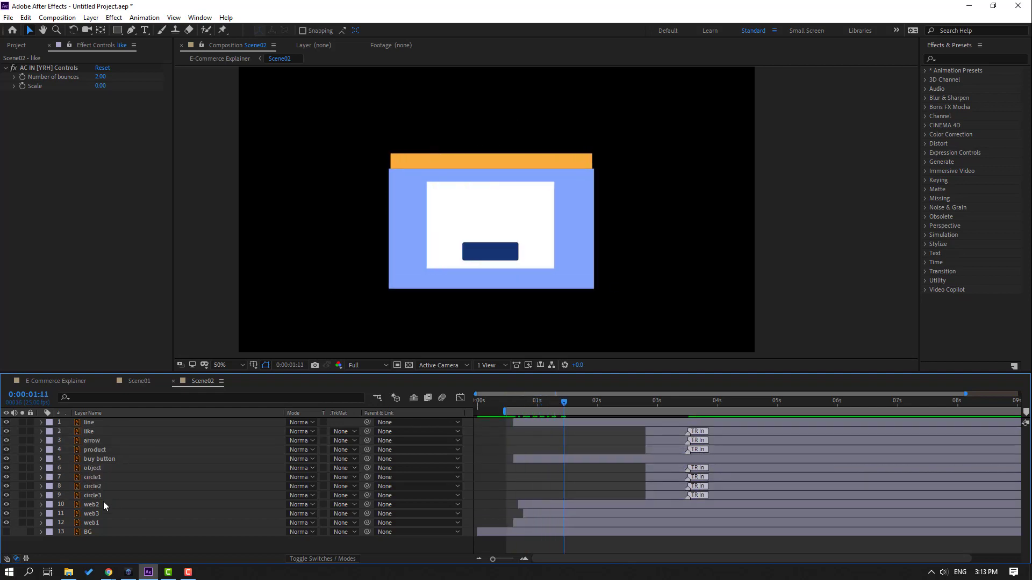
Move the three circle layers back to about 1 second and stagger circle2 and circle3 slightly behind circle1
left_click(98, 496)
left_click(102, 485, "ctrl")
left_click(101, 477, "ctrl")
left_click_drag(651, 479, 549, 482)
left_click_drag(502, 400, 550, 402)
left_click(575, 470)
left_click(131, 476)
left_click_drag(555, 485, 575, 495)
key("space")
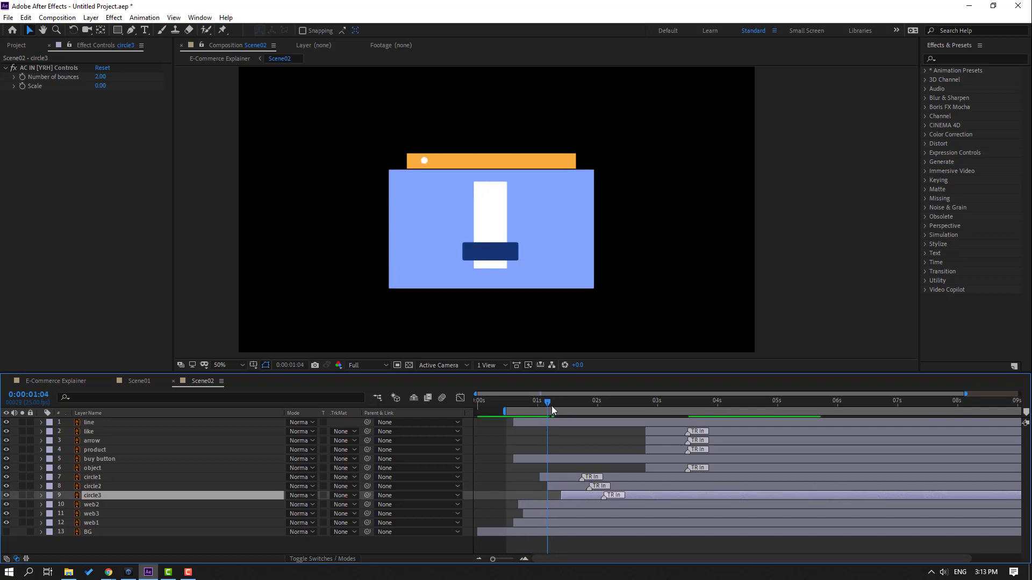
Start circle3 slightly earlier and lengthen the three circles' In transitions by moving their markers later, previewing the timing
left_click_drag(571, 497, 568, 496)
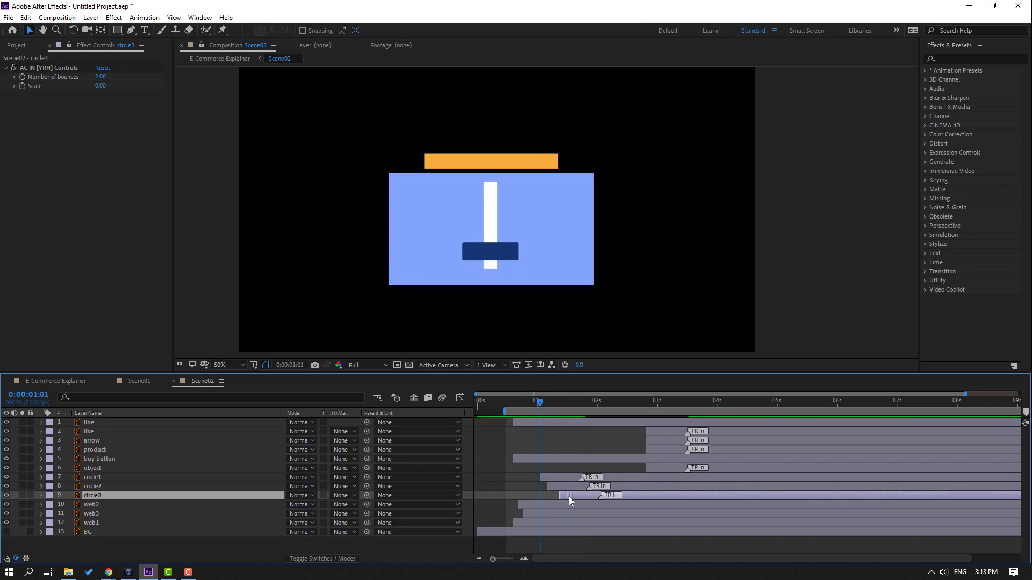
key("space")
mouse_move(604, 498)
left_mouse_down()
mouse_move(614, 497)
mouse_move(592, 478)
mouse_move(616, 497)
mouse_move(607, 488)
left_mouse_up()
key("space")
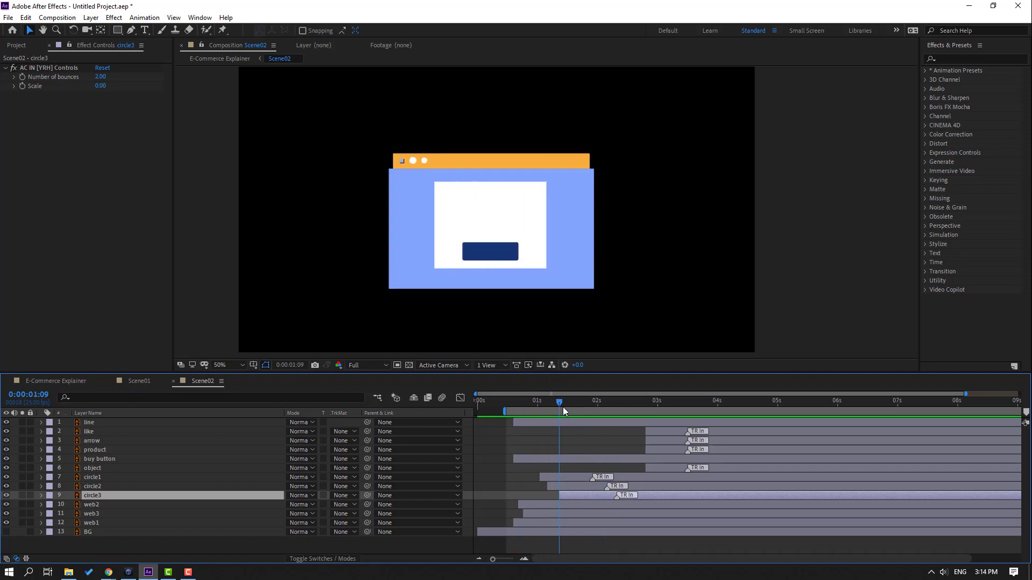
Apply the Overshoot Scale From Anchor Point preset as an In transition to the buy button layer
left_click(495, 256)
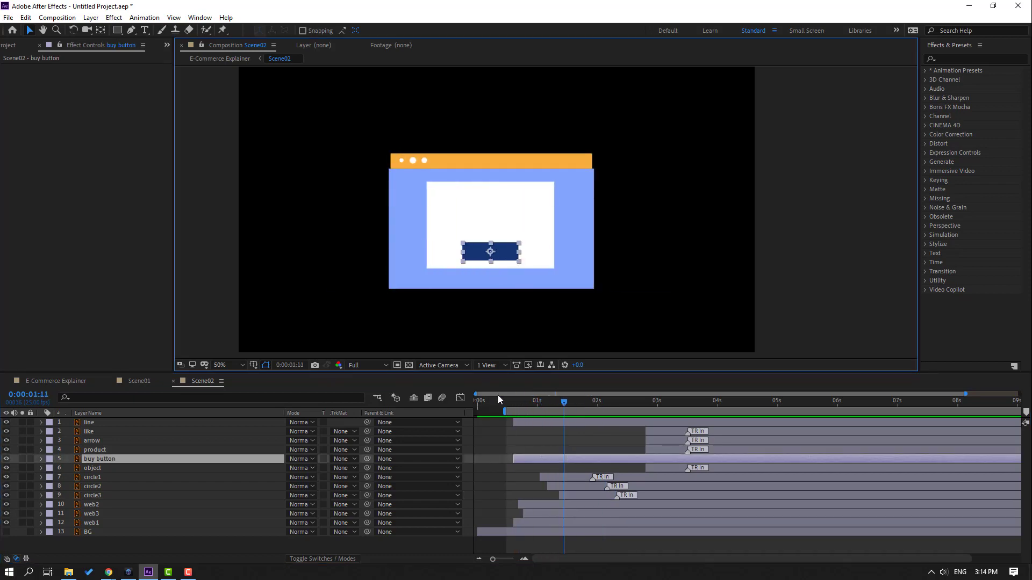
left_click(200, 17)
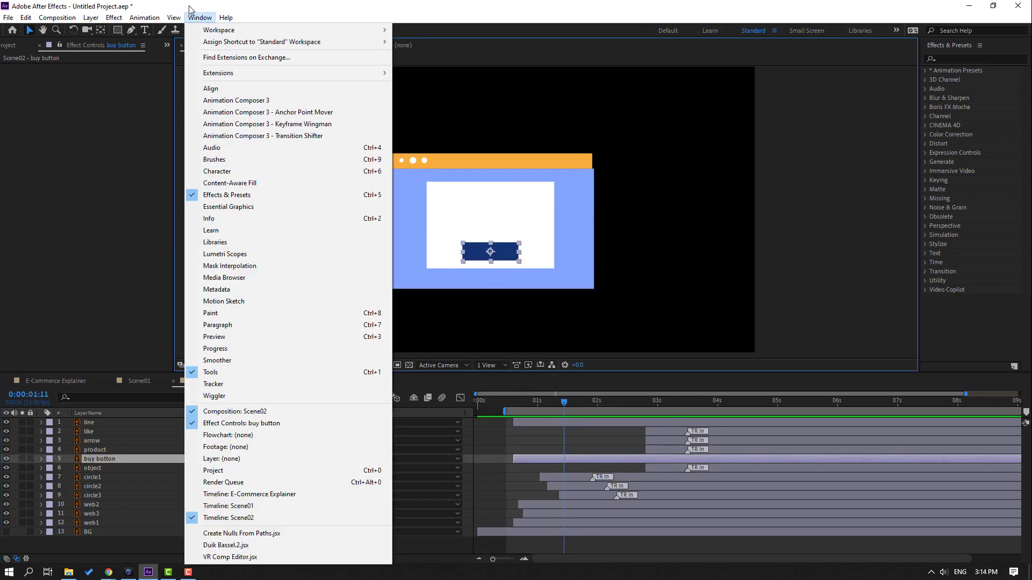
left_click(240, 100)
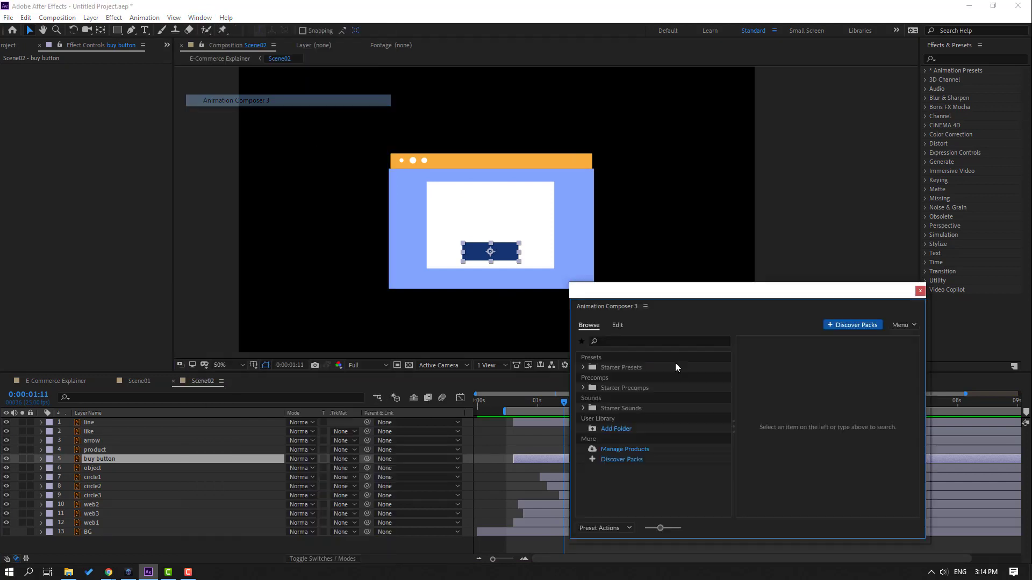
left_click(593, 378)
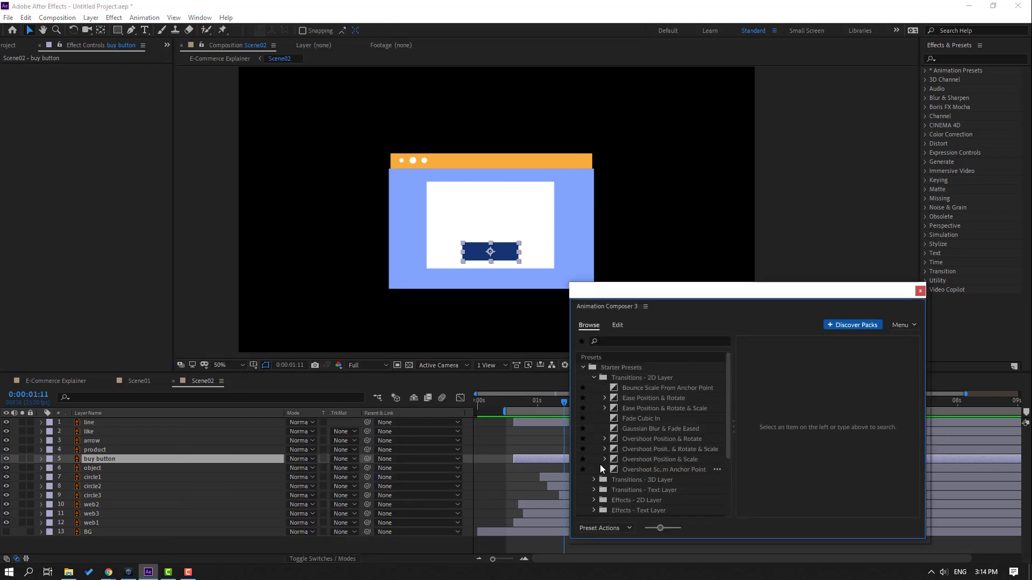
left_click(654, 469)
left_click(815, 529)
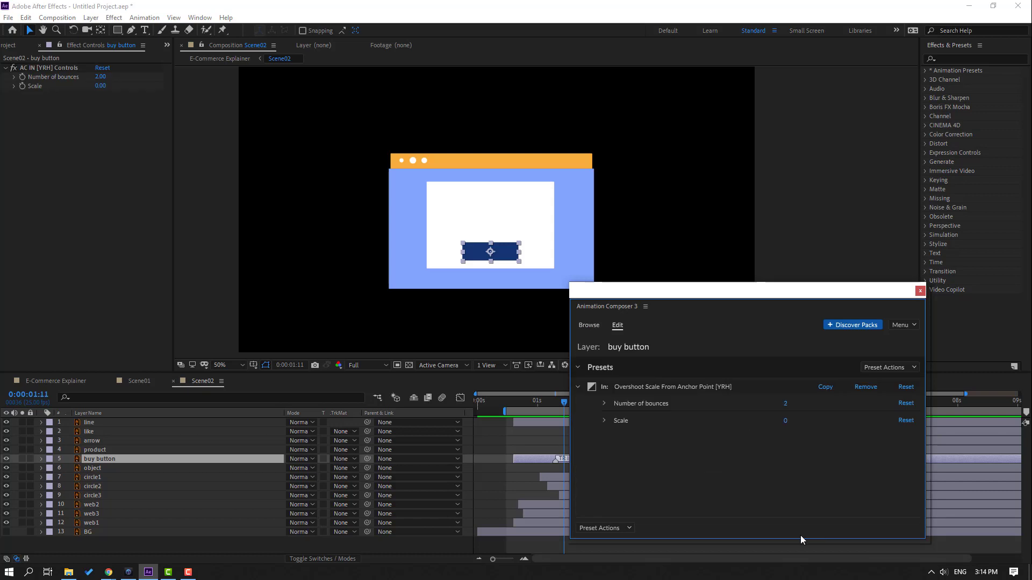
left_click(920, 291)
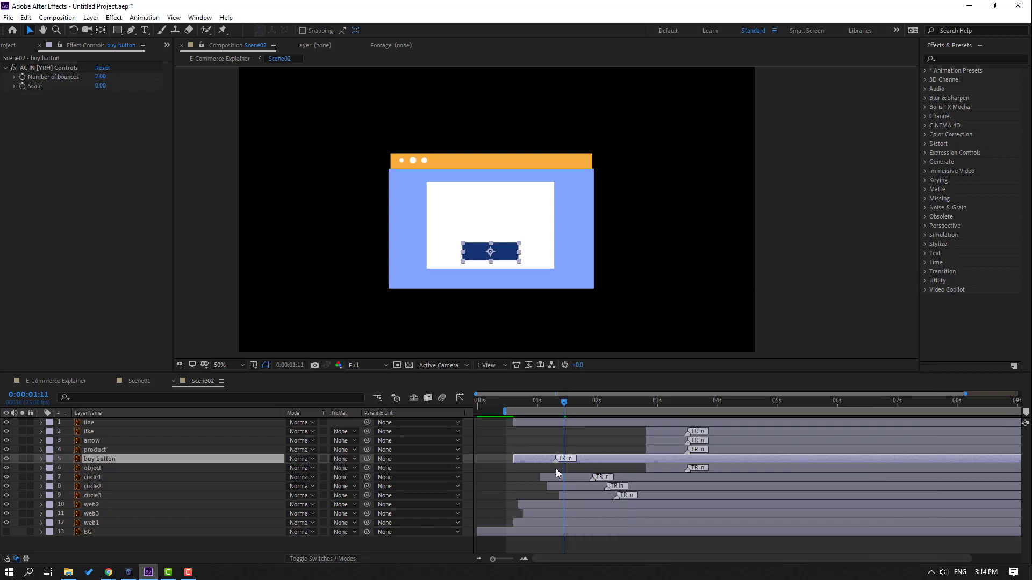
Lengthen the buy button and product In transitions and retime both layers to start between about 1 and 1.5 seconds
left_click_drag(555, 461, 573, 460)
left_click_drag(519, 402, 586, 402)
left_click(108, 450)
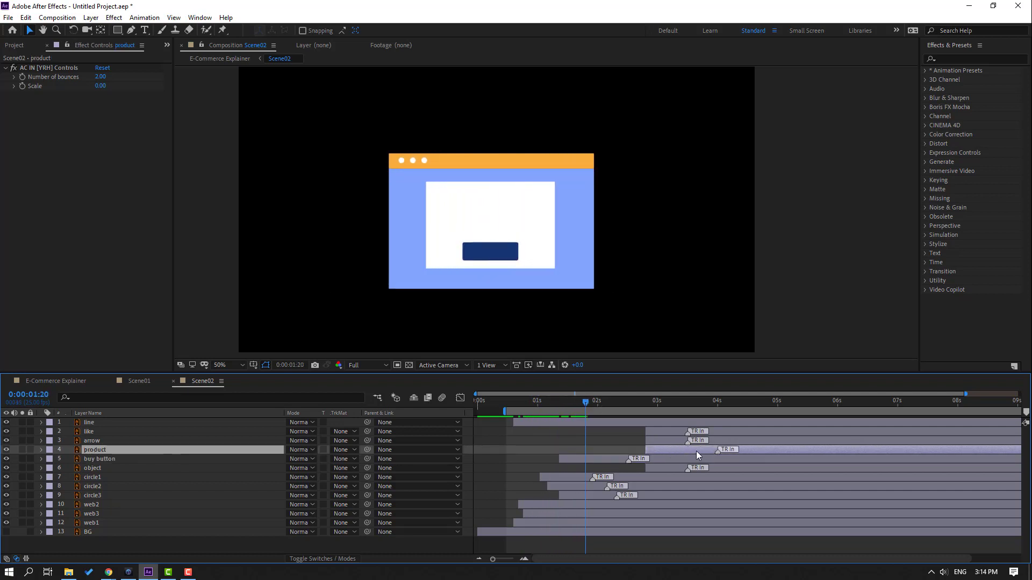
left_click_drag(696, 451, 620, 450)
left_click(566, 401)
left_click_drag(571, 408, 611, 412)
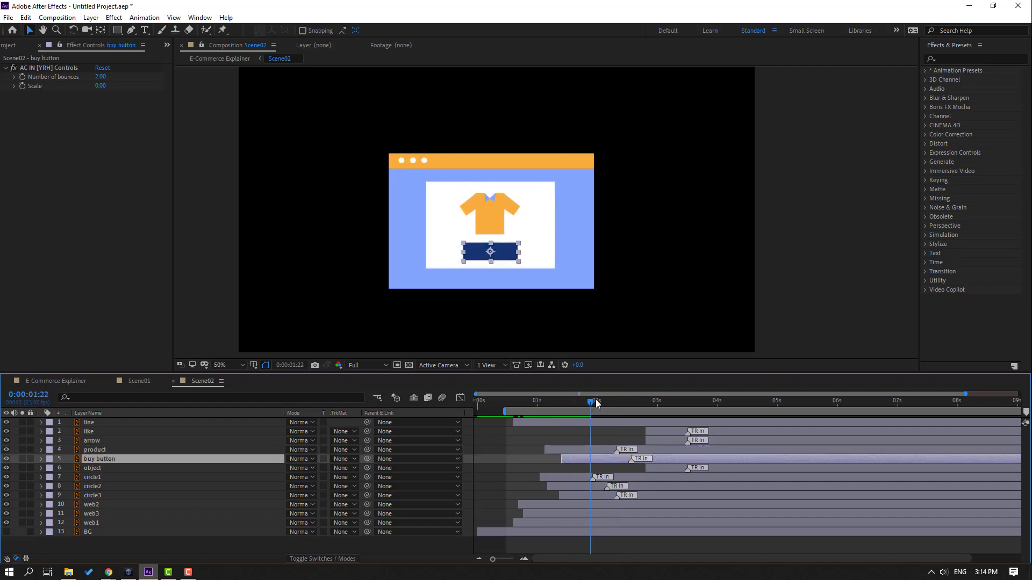
left_click_drag(596, 404, 660, 407)
Move the arrow to the lower-left corner of the blue web page and delete the line layer
left_click(458, 260)
left_click_drag(461, 257, 408, 272)
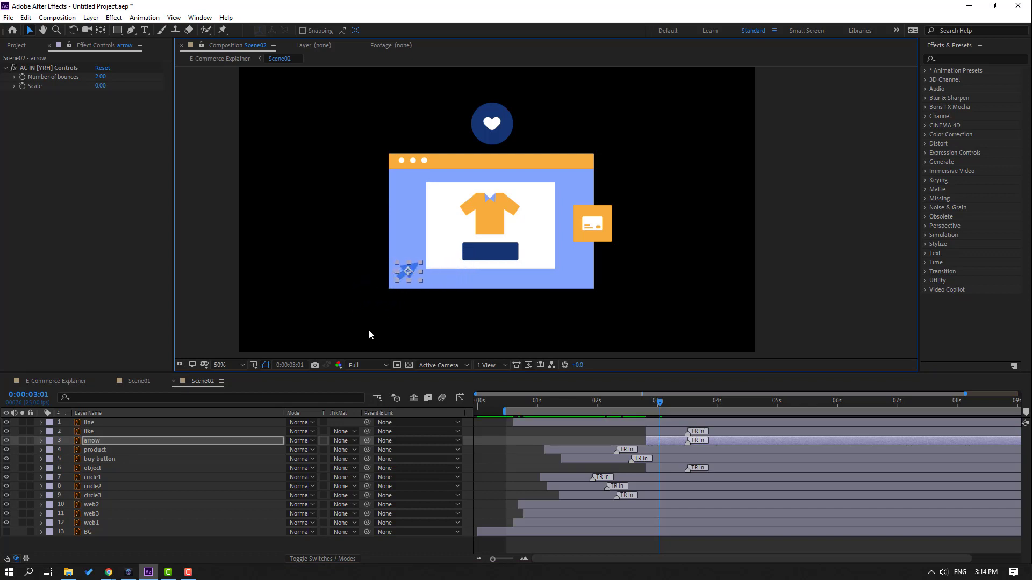
left_click(371, 297)
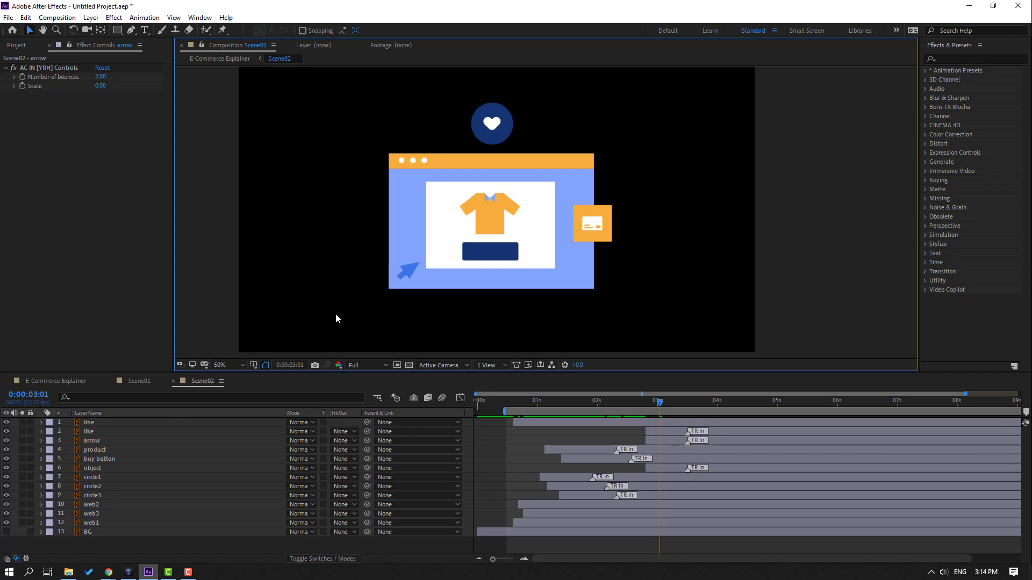
left_click(90, 422)
key("Delete")
Choose the Cosine Absolute Y Sine X Position & Rotation preset from Animation Composer's 2D Layer Transformations effects
left_click(205, 18)
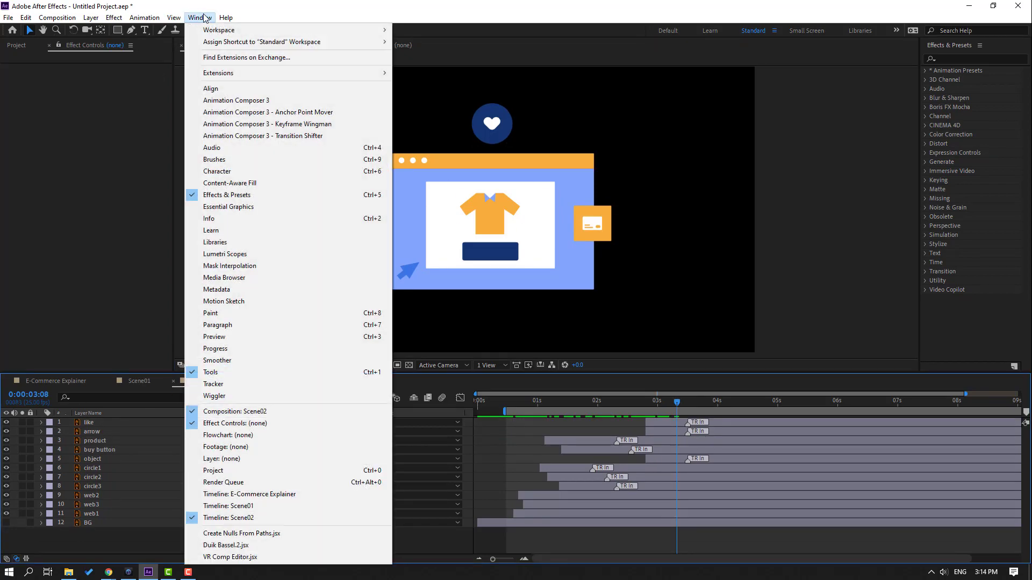
left_click(289, 103)
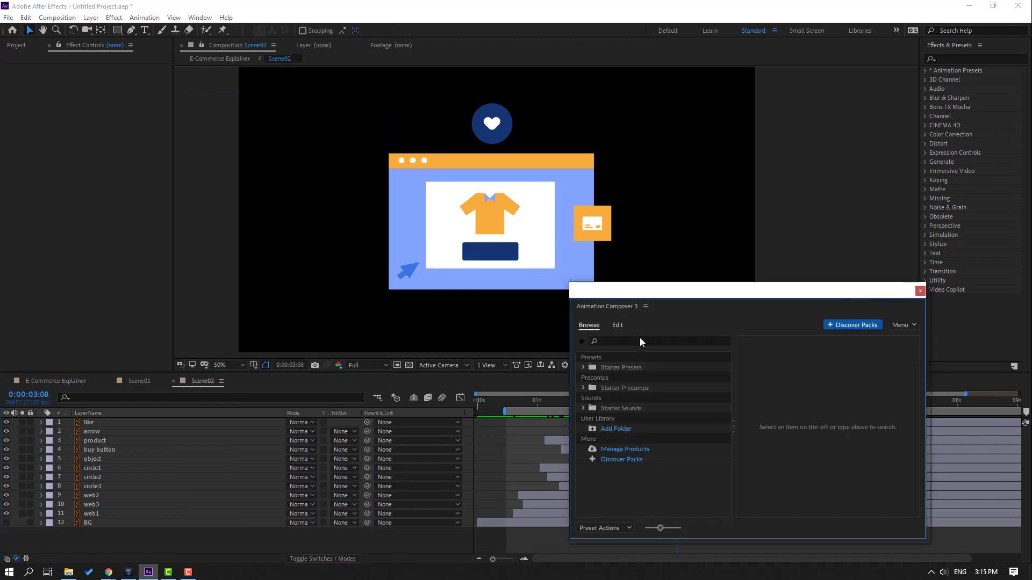
left_click(583, 371)
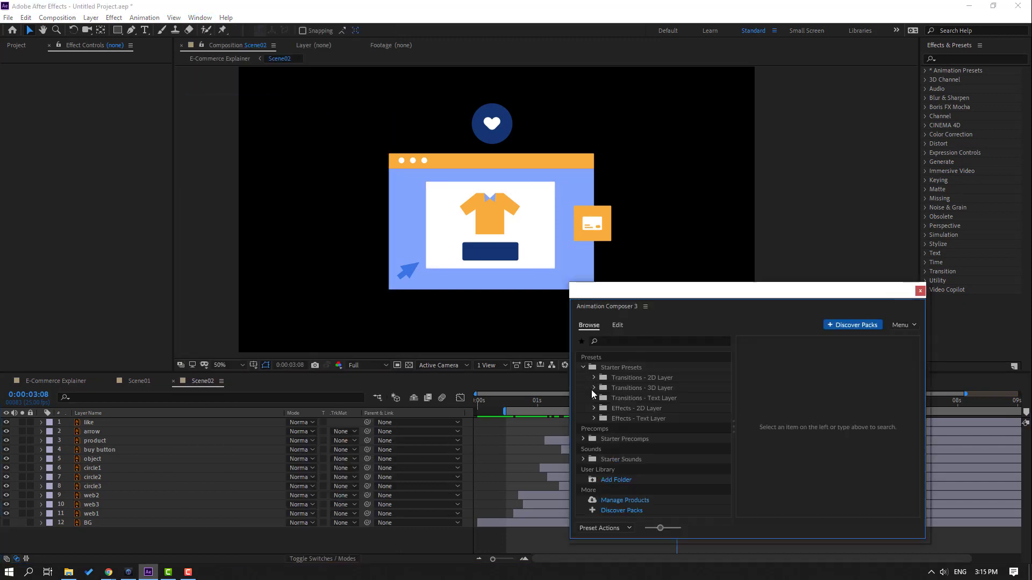
left_click(594, 418)
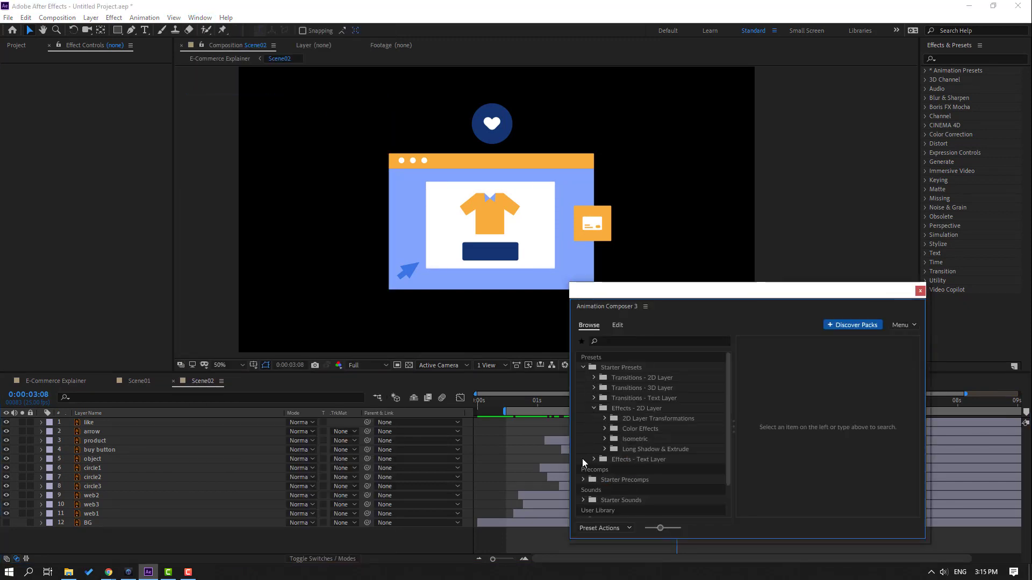
left_click(605, 421)
left_click(657, 468)
scroll(658, 468, "down", 1)
left_click(653, 421)
Replace the overshoot In transition on the card object layer with the chosen cosine position and rotation effect
left_click(552, 247)
left_click(595, 225)
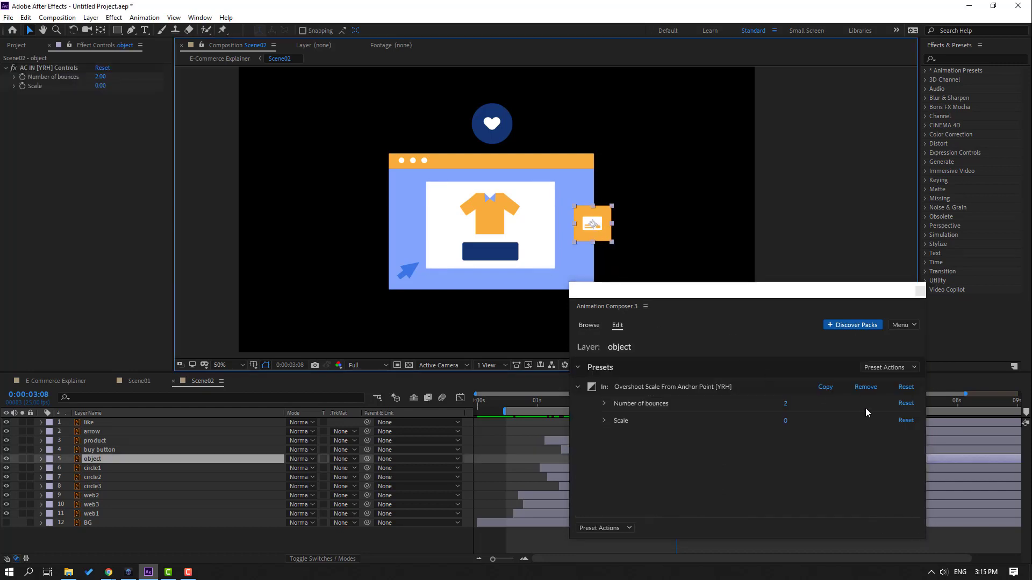
left_click(870, 393)
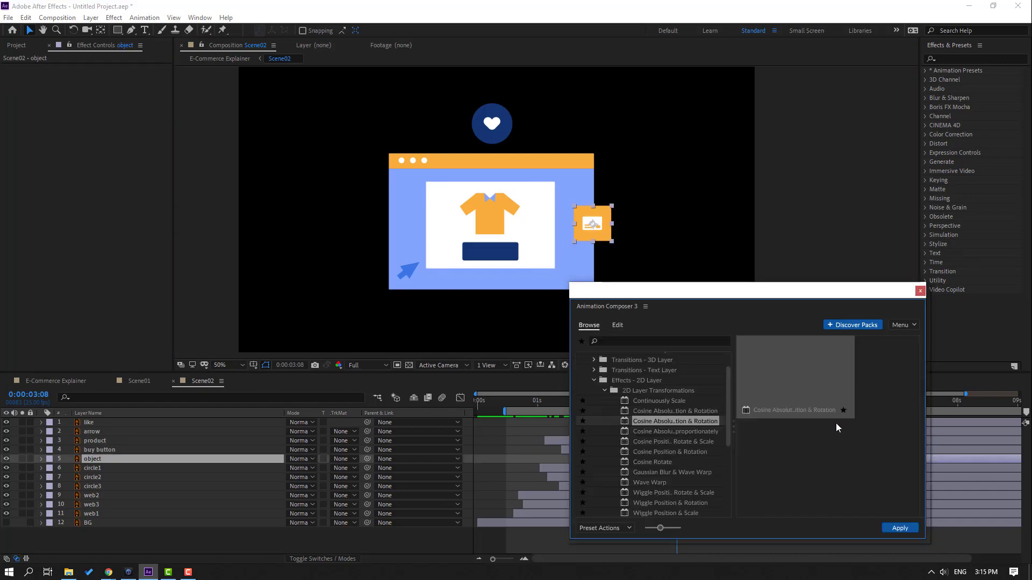
left_click(898, 529)
key("ctrl+z")
Replace the like layer's overshoot In transition with the same cosine position and rotation effect, and close Animation Composer
left_click(491, 124)
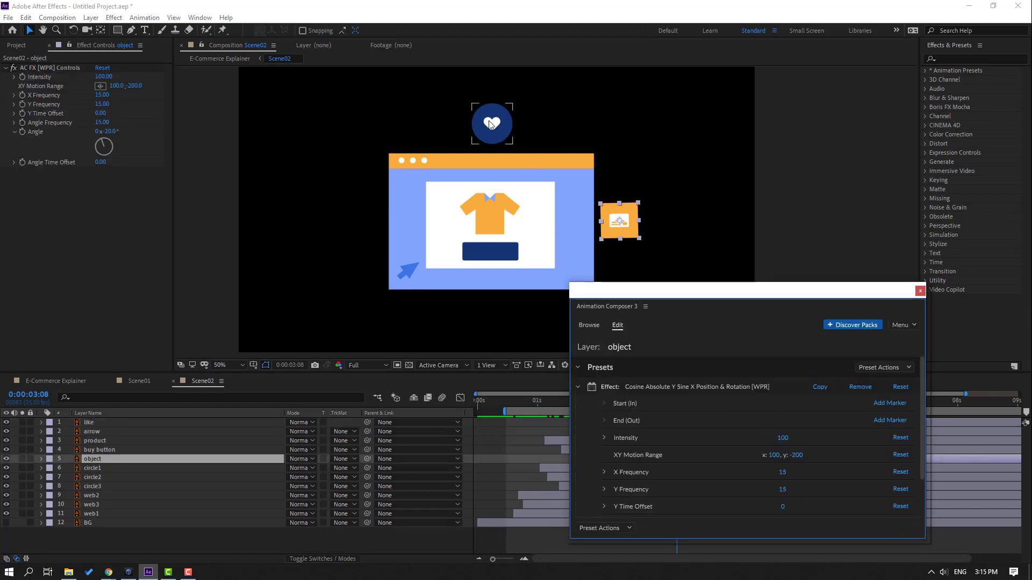
left_click(854, 396)
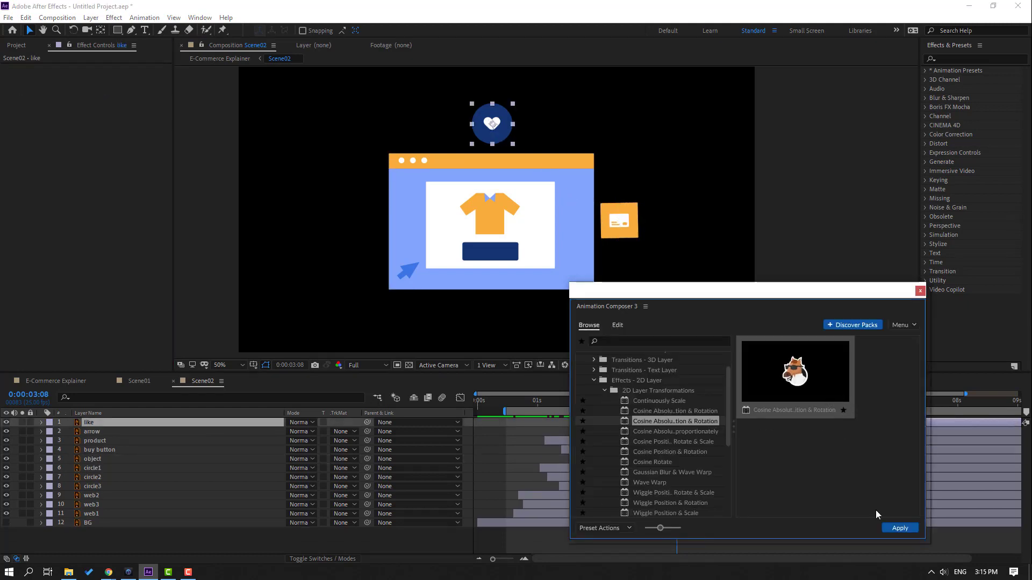
left_click(898, 529)
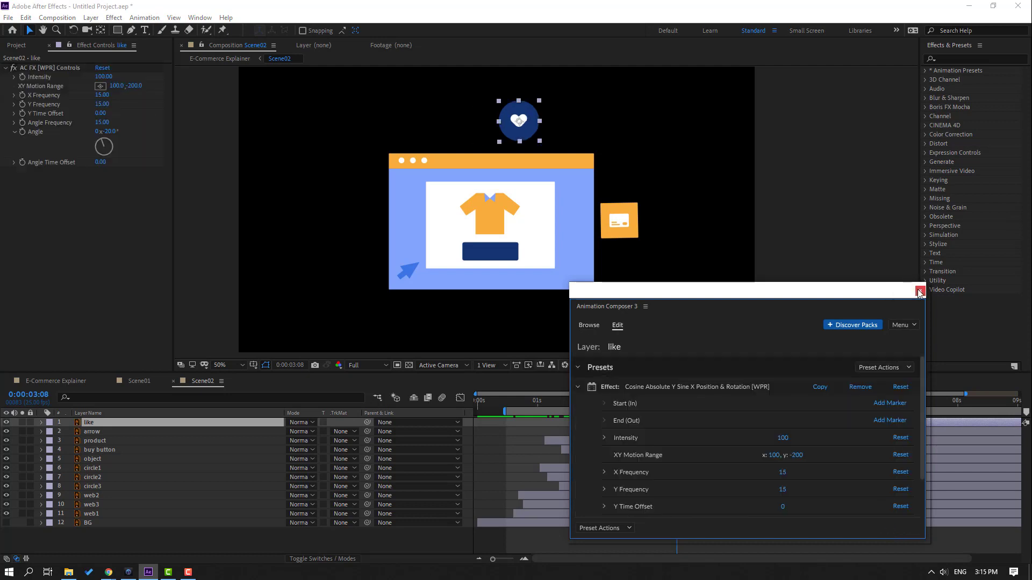
left_click(917, 291)
Set the like layer's effect intensity to 10 and preview its floating motion from about 2.7 seconds
left_click_drag(563, 405, 685, 406)
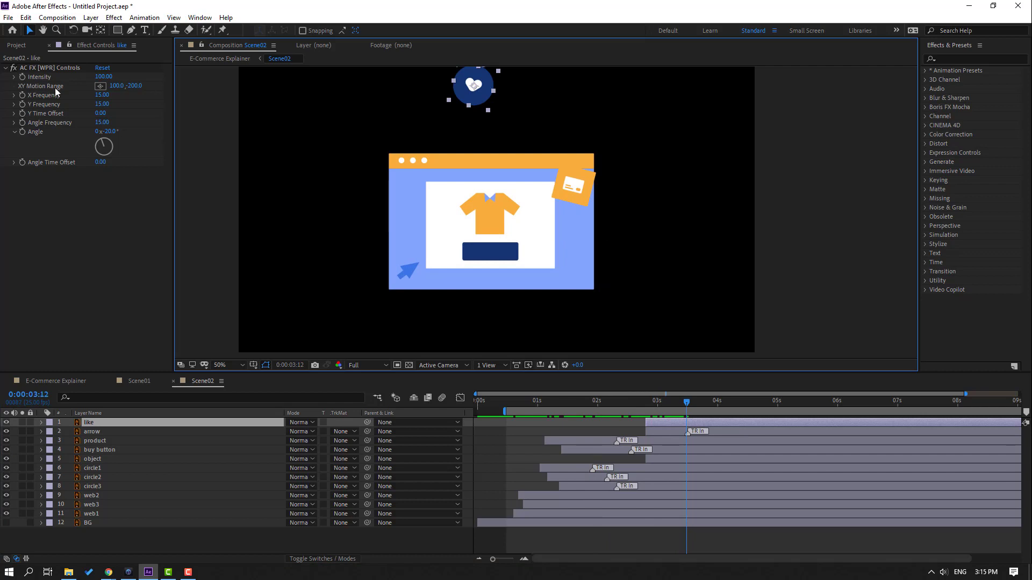
left_click(102, 77)
type("10")
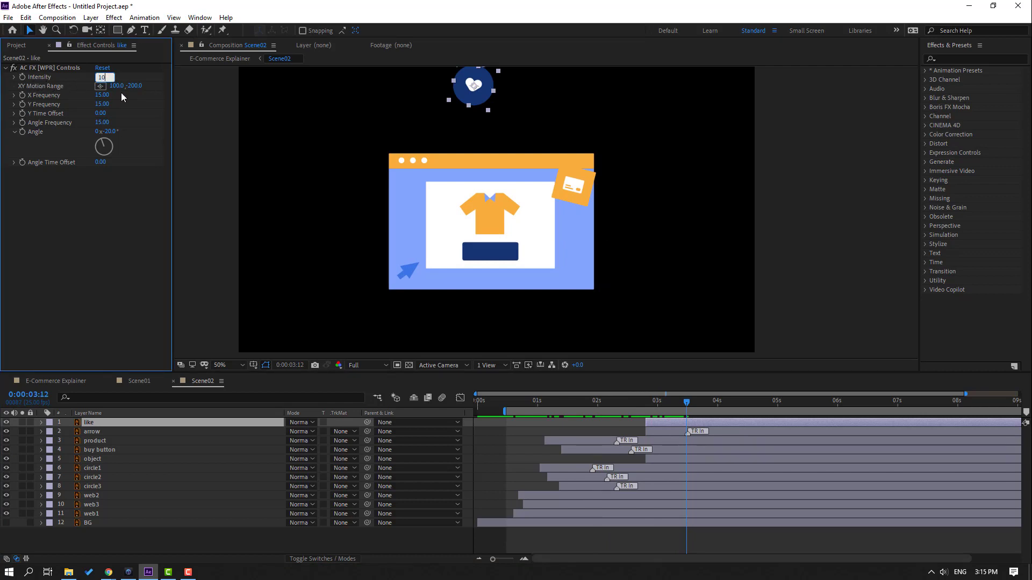
key("Return")
key("space")
left_click_drag(649, 404, 637, 401)
key("space")
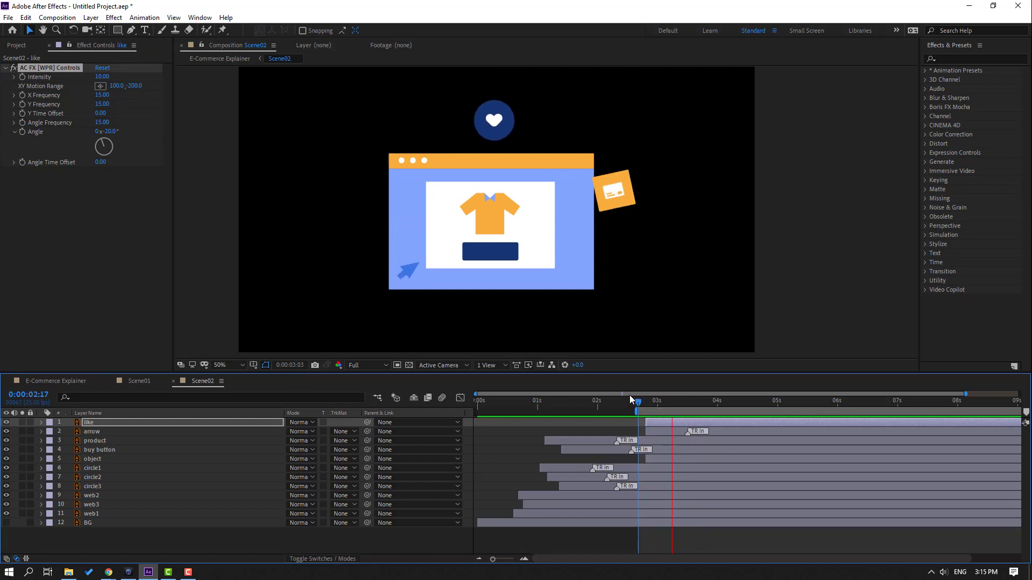
Set the card object layer's effect intensity to 10 and turn its Angle to about 110°, previewing the motion
left_click(580, 177)
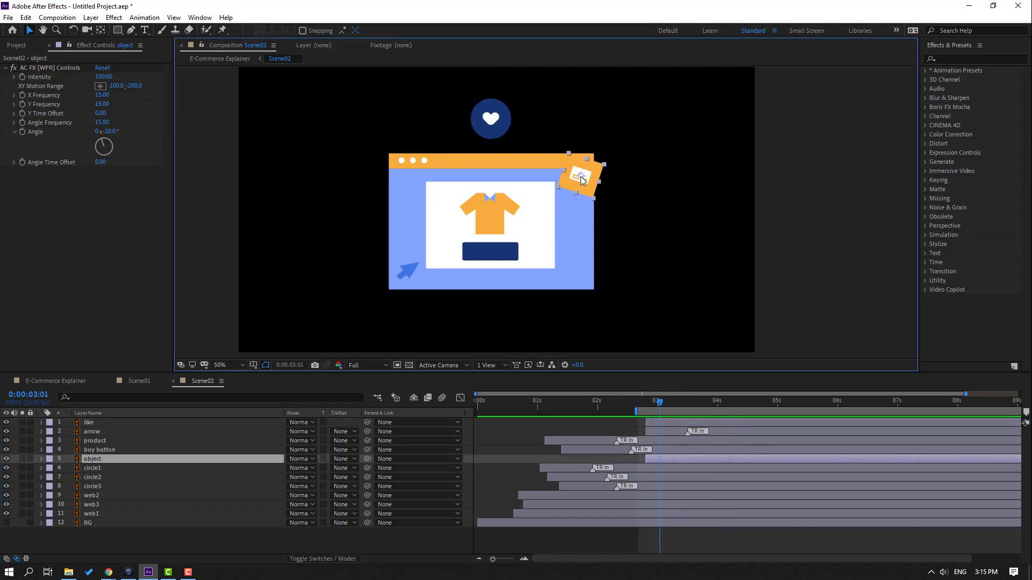
left_click(107, 77)
type("10")
key("Return")
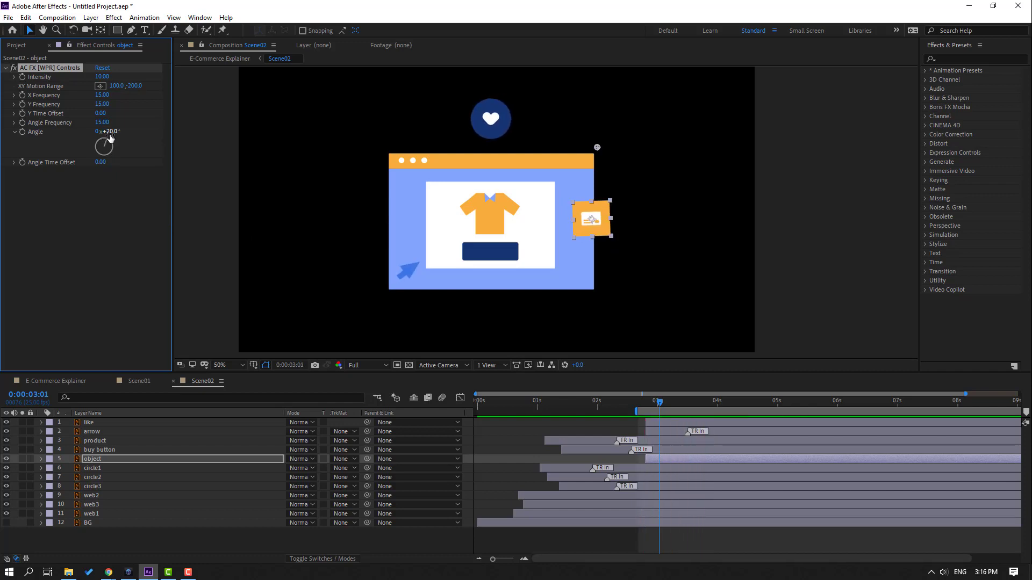
left_click_drag(110, 139, 90, 148)
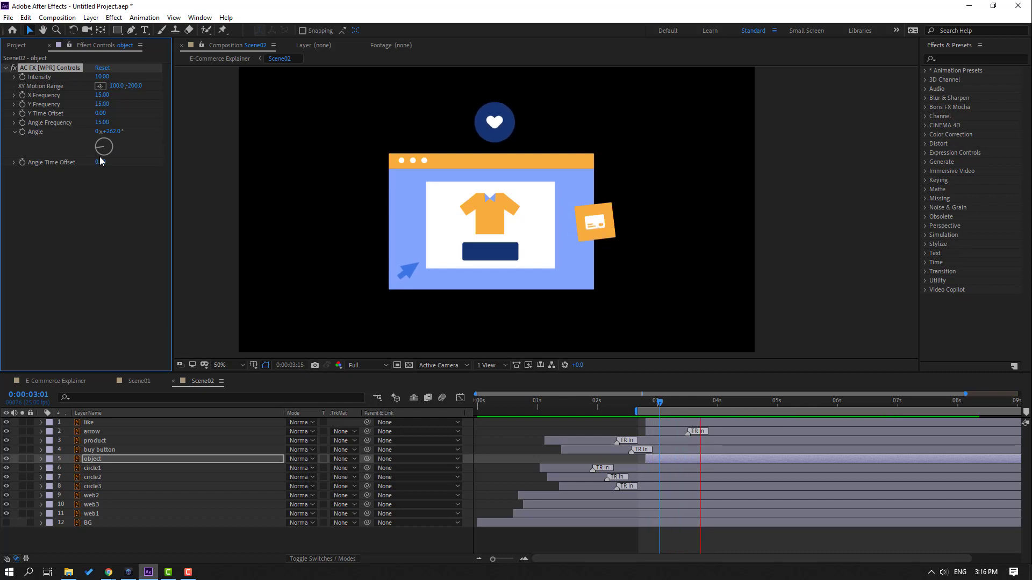
left_click_drag(99, 153, 104, 158)
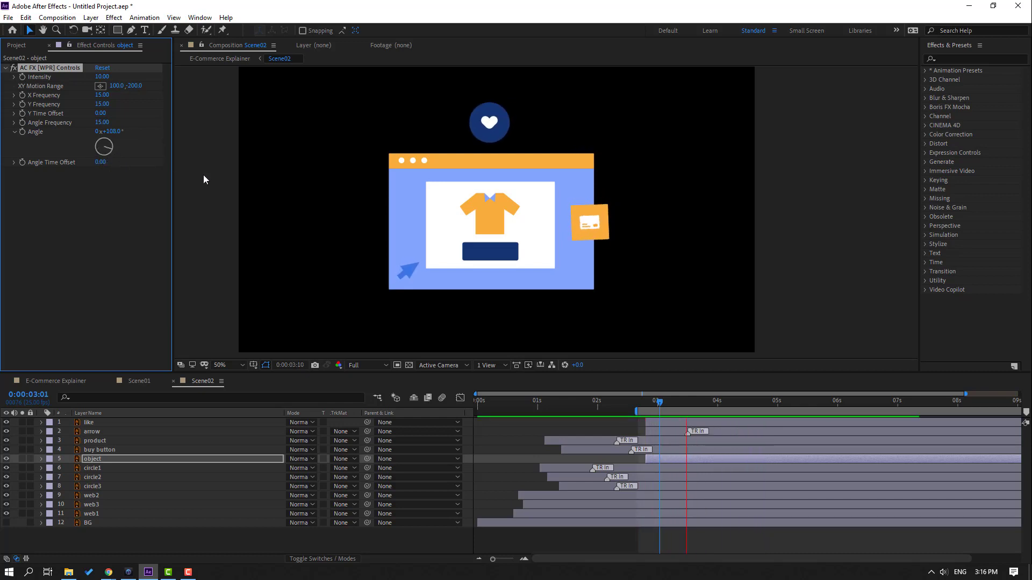
Set the like layer's effect Angle to -100° and preview its floating motion against the card icon
key("space")
key("space")
key("space")
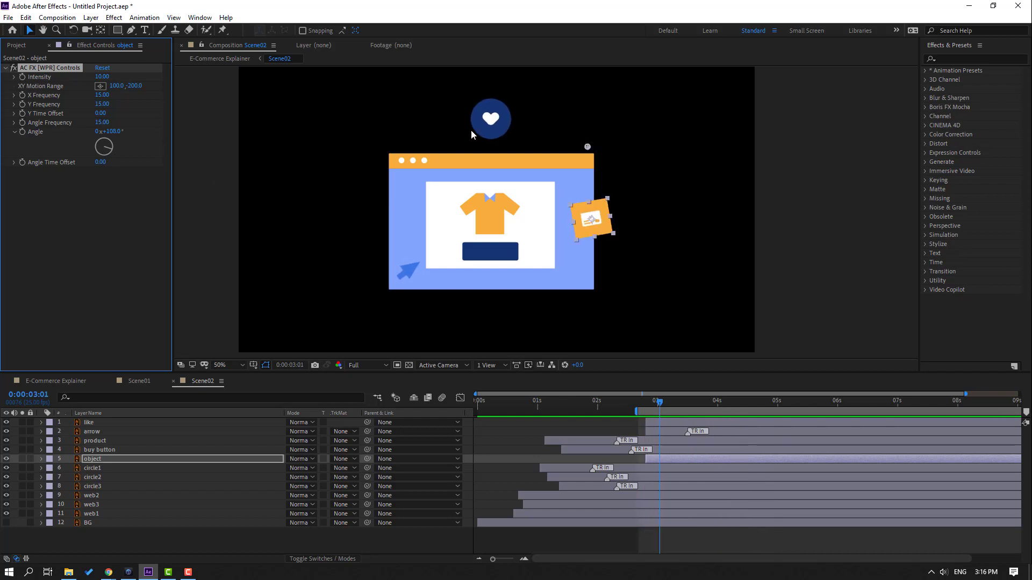
left_click(493, 123)
left_click_drag(116, 148, 121, 149)
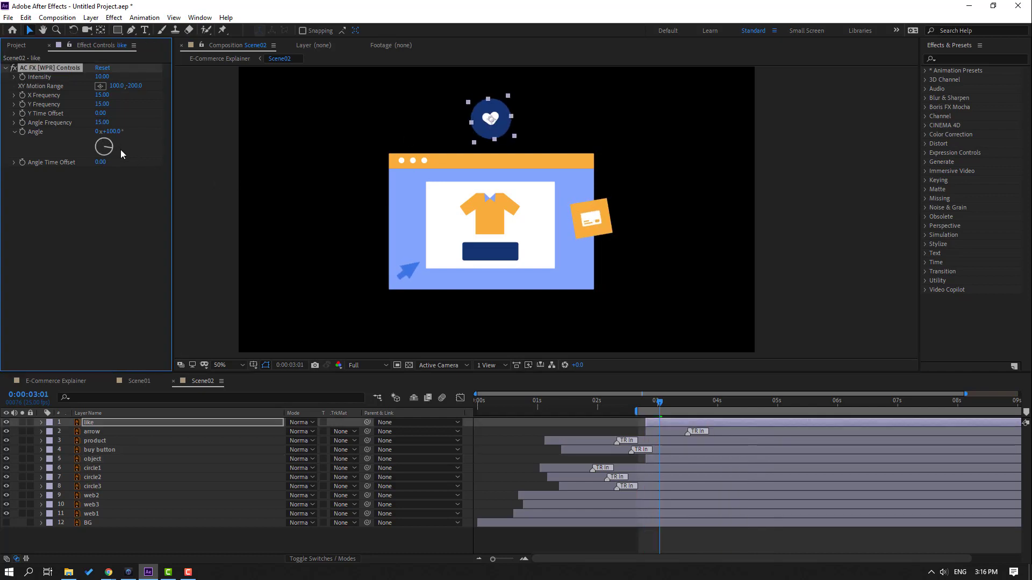
key("space")
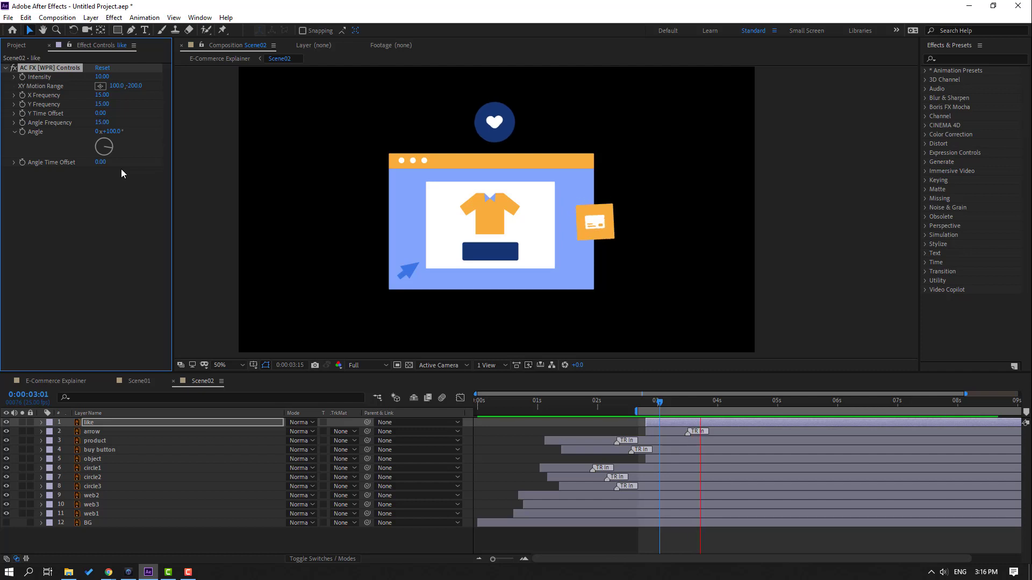
key("space")
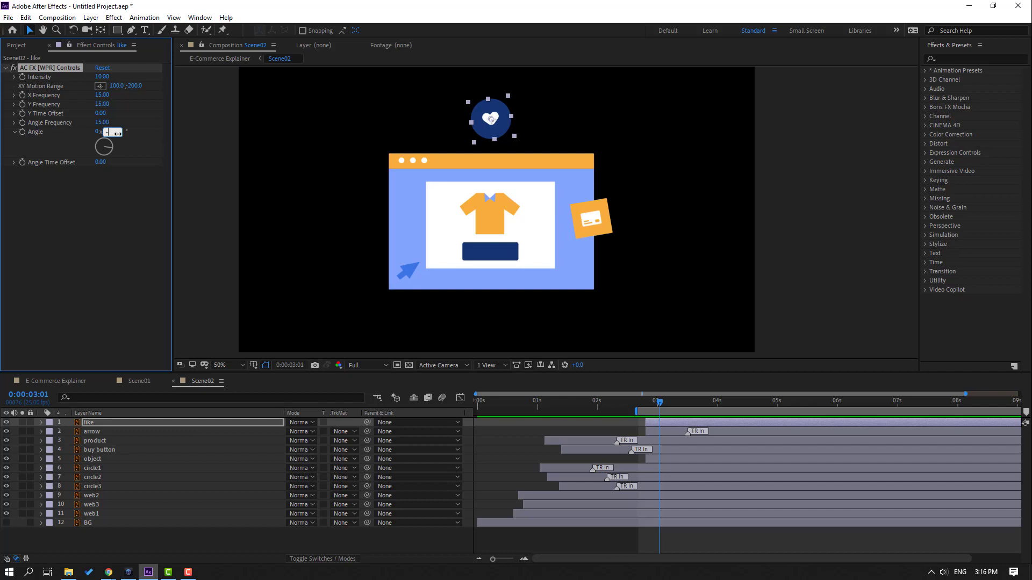
key("Return")
key("space")
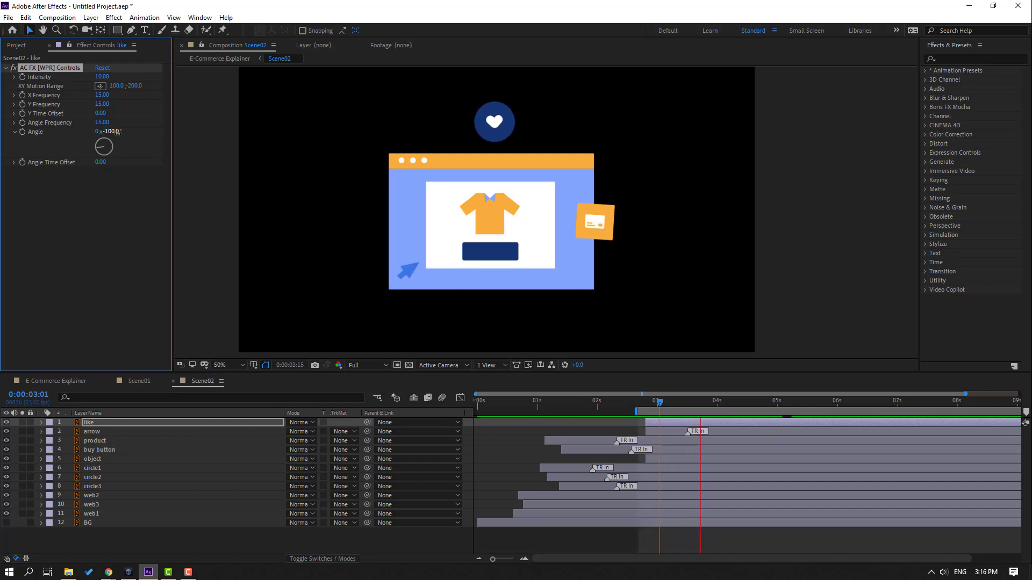
key("space")
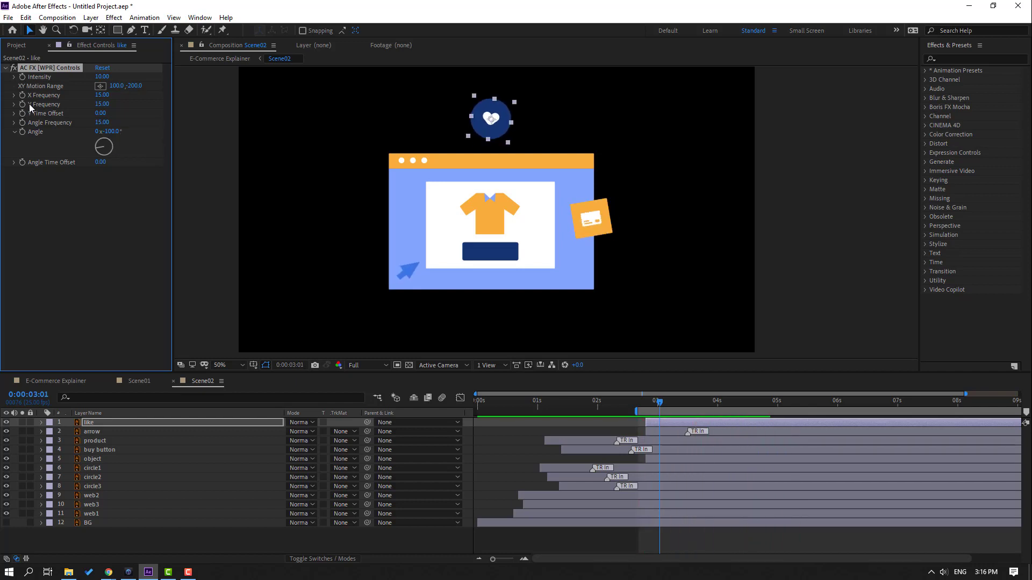
Set the like layer's X Frequency to -15 and preview the motion
left_click(99, 96)
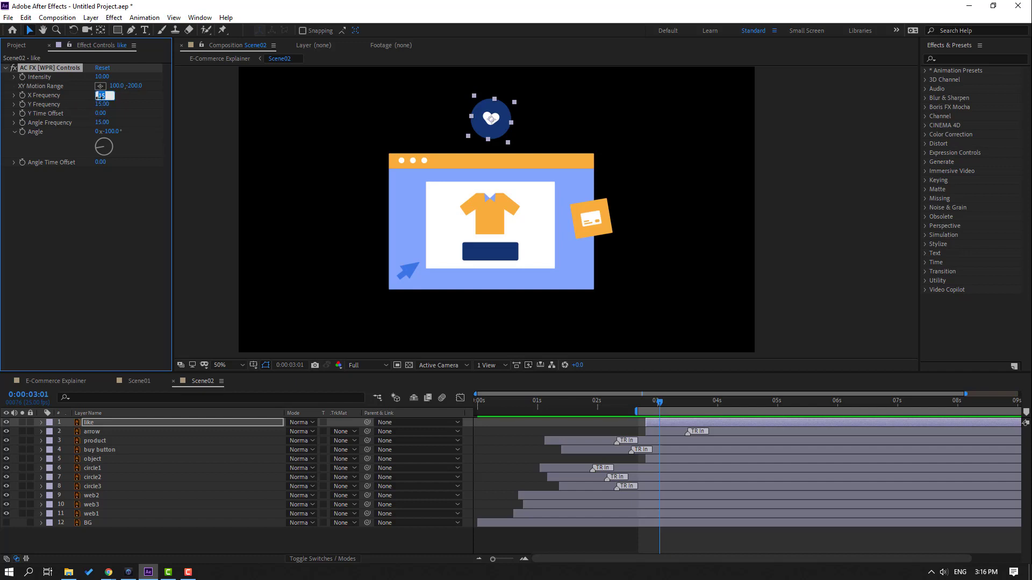
key("space")
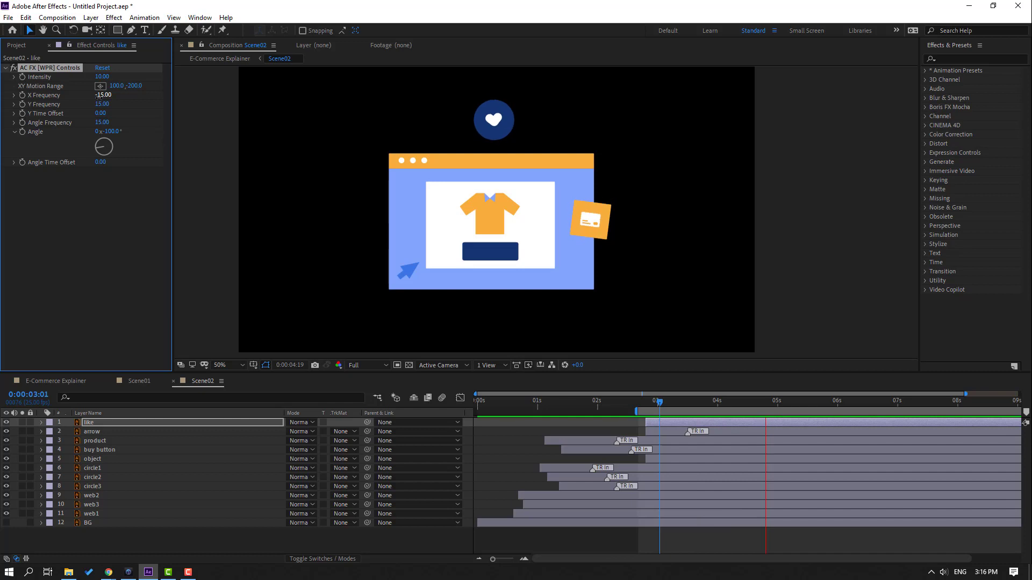
left_click(643, 404)
left_click_drag(644, 404, 647, 404)
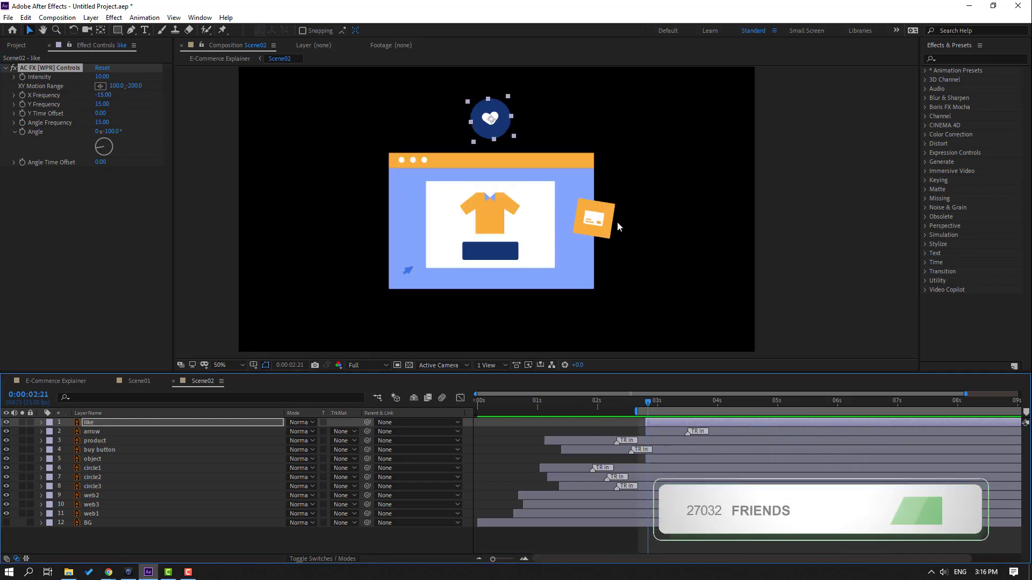
Add Position keyframes to both the like and card object layers at 0:00:03:15
left_click(593, 219)
left_click(495, 122, "shift")
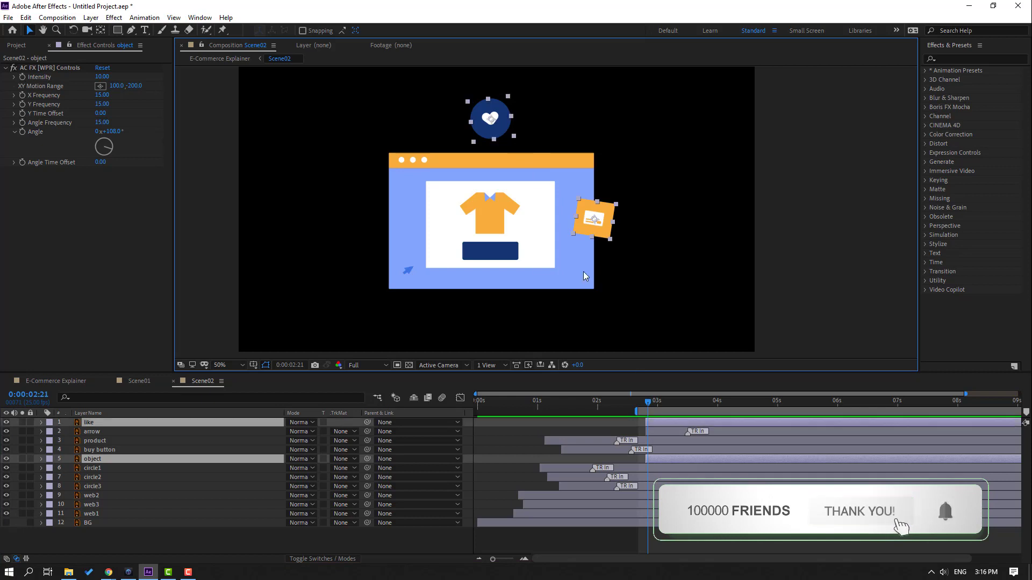
key("p")
key("space")
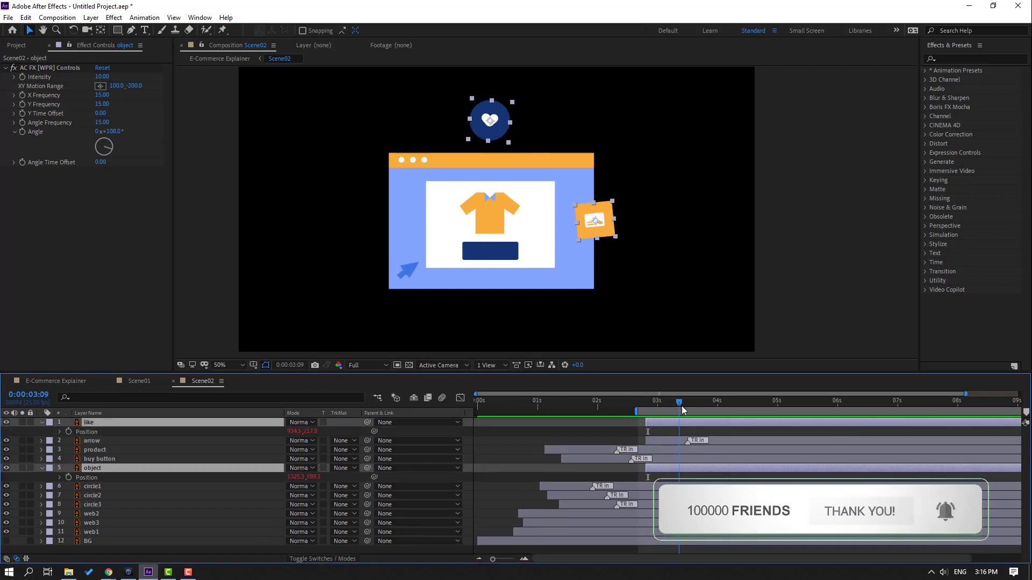
left_click(69, 432)
left_click(69, 477)
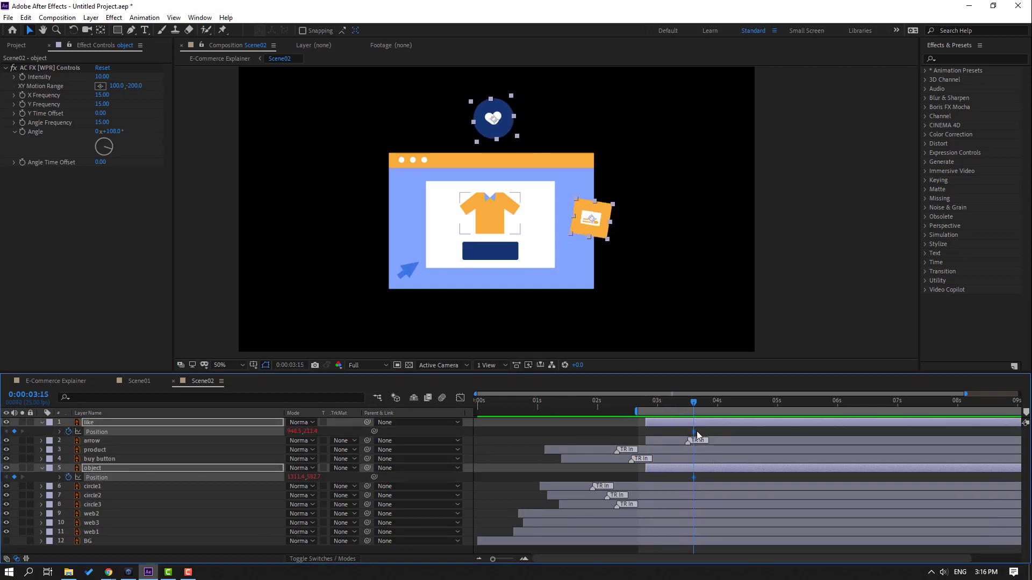
At 0:00:02:21, move the like icon above the frame and the card icon beyond the frame's right edge as starting positions
left_click_drag(663, 407, 647, 407)
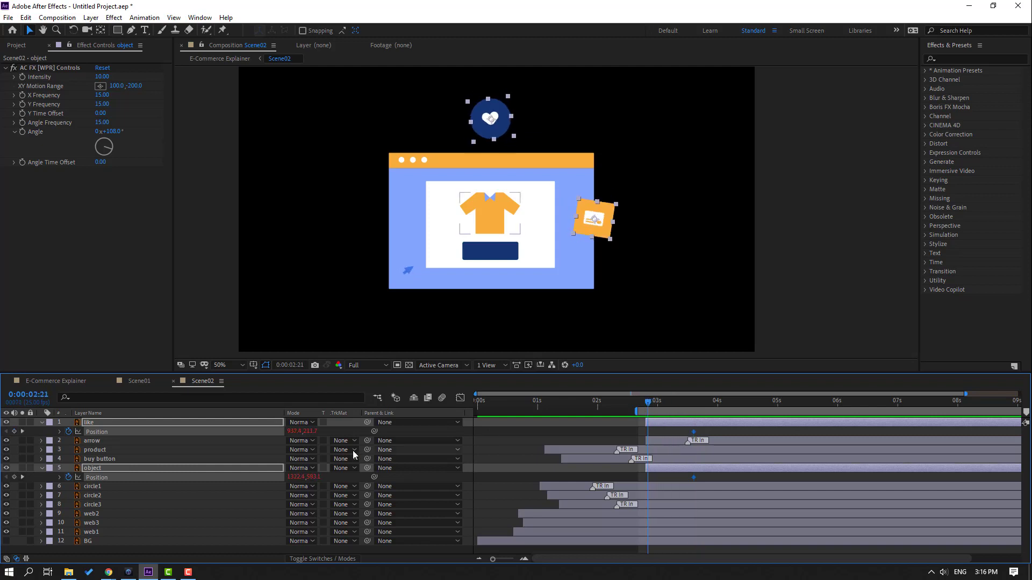
left_click(399, 433)
left_click_drag(311, 432, 133, 450)
left_click_drag(289, 477, 669, 477)
Apply Easy Ease to the Position keyframes of the like and card object layers
left_click_drag(657, 397, 644, 479)
right_click(647, 477)
mouse_move(685, 470)
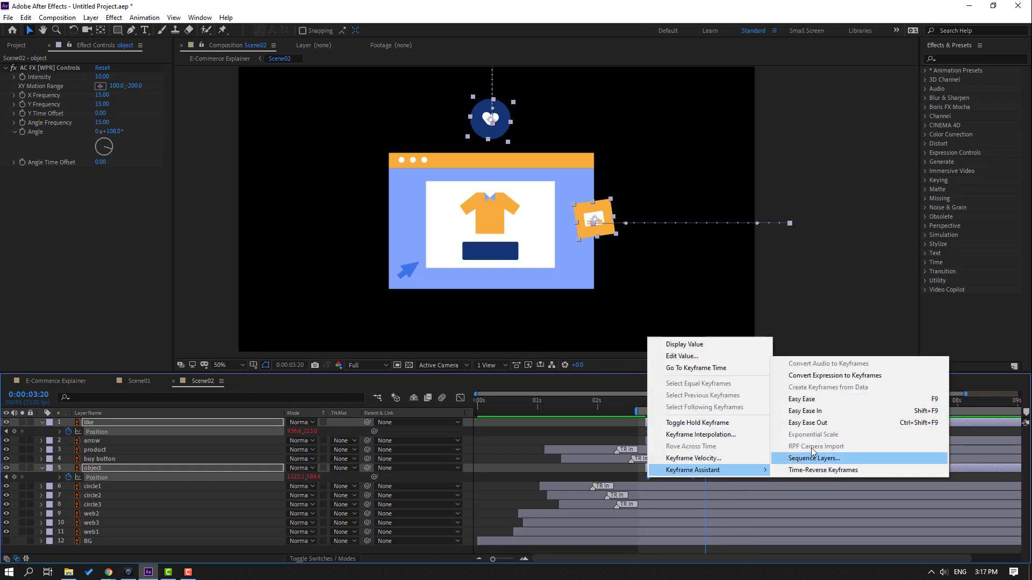
left_click(800, 398)
Shift the like, card object and arrow layers earlier, starting like at about 0.9 seconds and the other two at about 1.4 seconds
left_click_drag(667, 423, 652, 427)
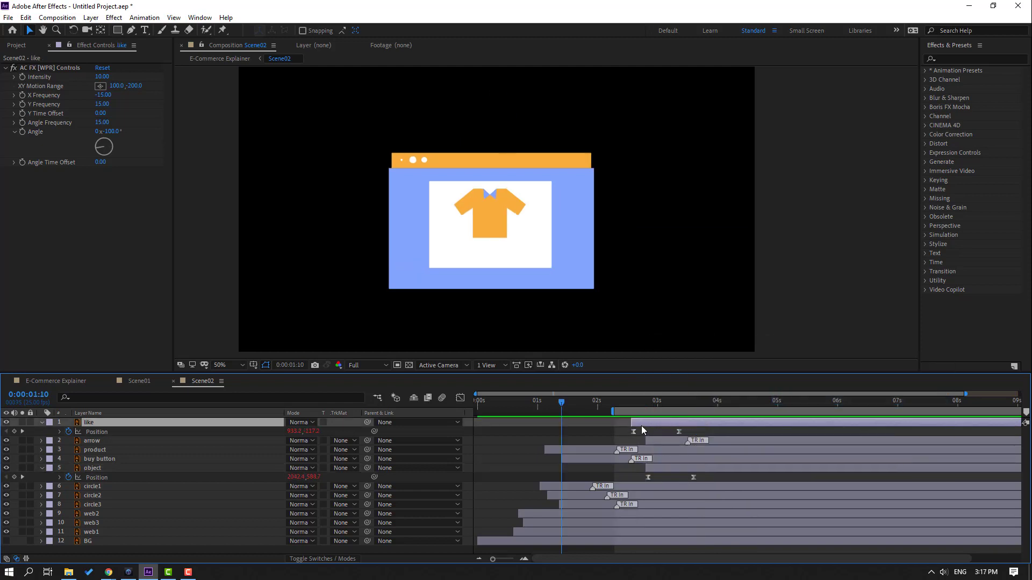
left_click_drag(643, 428, 571, 427)
left_click_drag(662, 472, 573, 473)
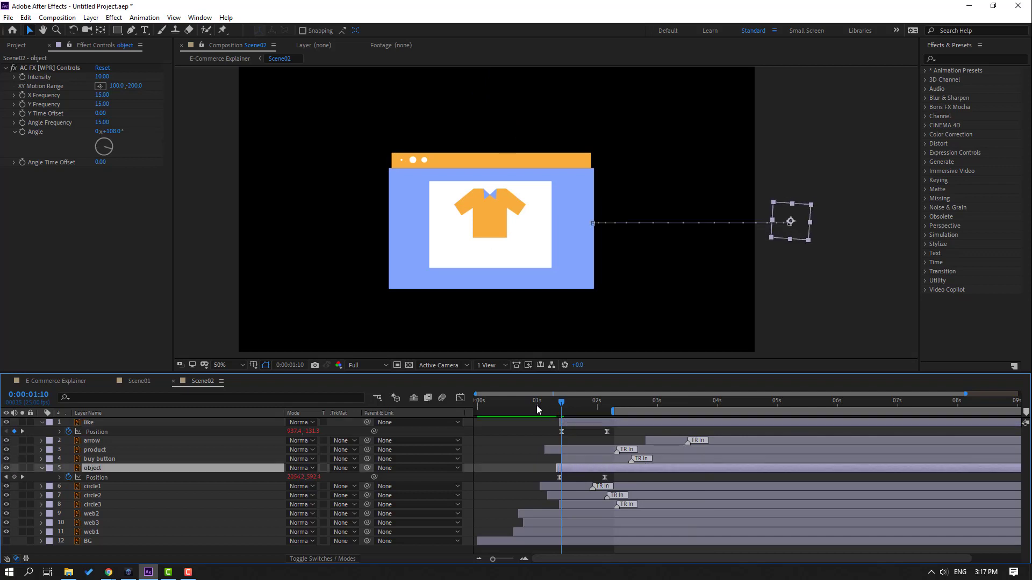
left_click_drag(575, 425, 692, 408)
left_click_drag(671, 442, 591, 443)
left_click(554, 403)
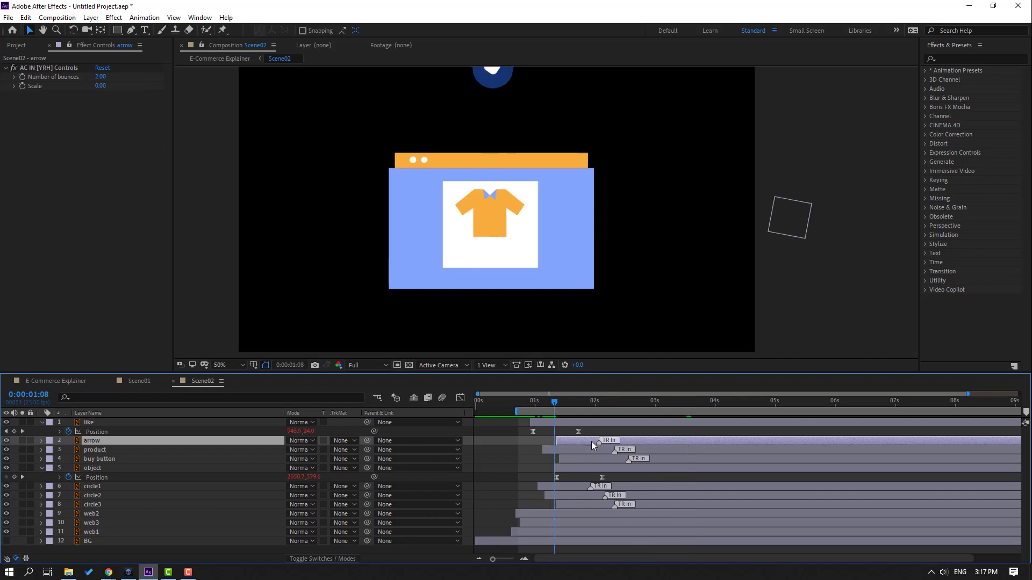
Keyframe the arrow's Position at 0:00:02:05, and at 0:00:03:03 move it onto the T-shirt
left_click_drag(558, 408, 609, 407)
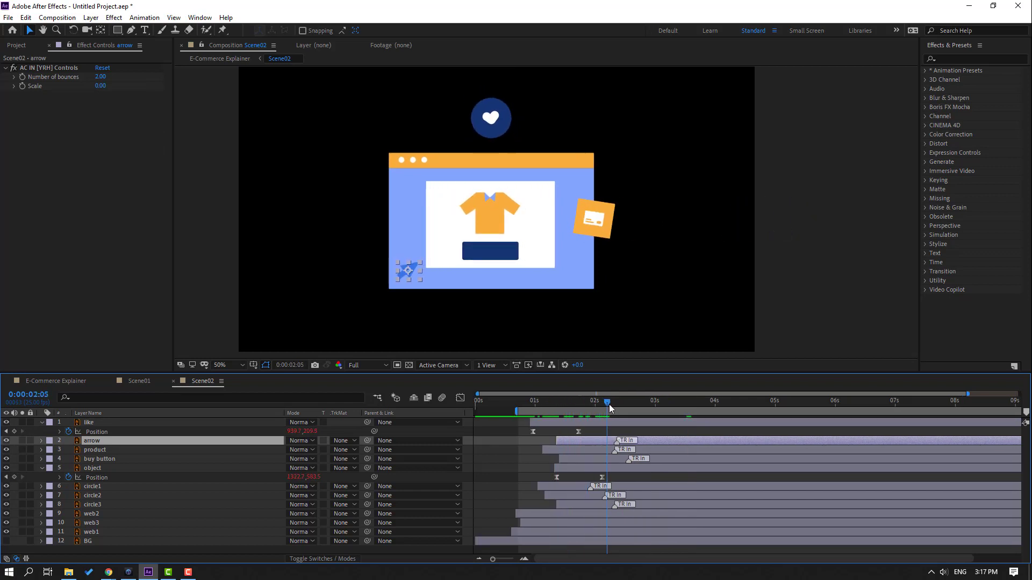
key("p")
left_click(69, 451)
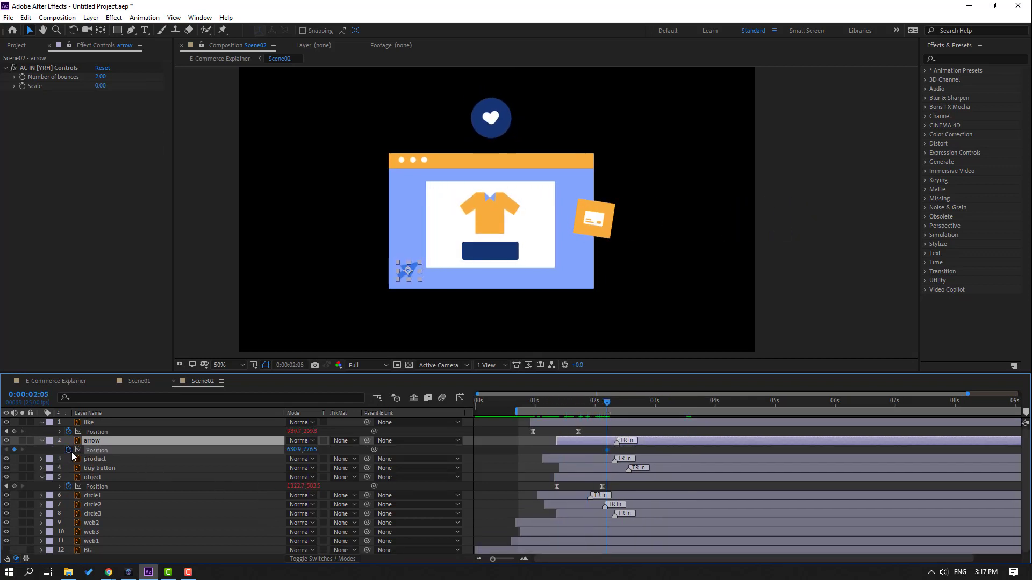
left_click_drag(624, 404, 662, 403)
key("period")
left_click_drag(276, 329, 423, 230)
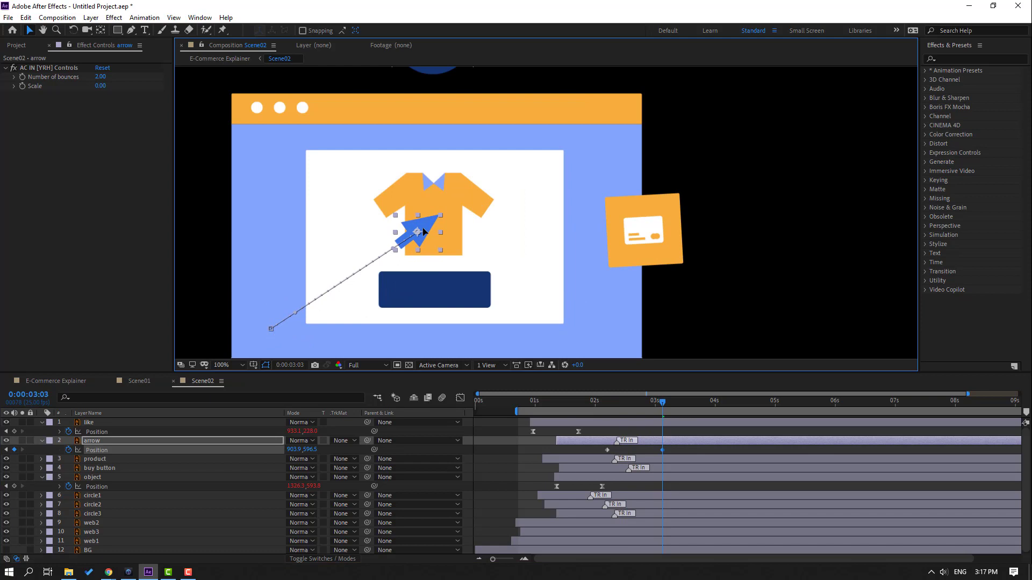
Apply Easy Ease to both of the arrow's Position keyframes
left_click_drag(599, 407, 643, 405)
left_click(608, 450)
right_click(607, 451)
mouse_move(698, 444)
left_click(761, 479)
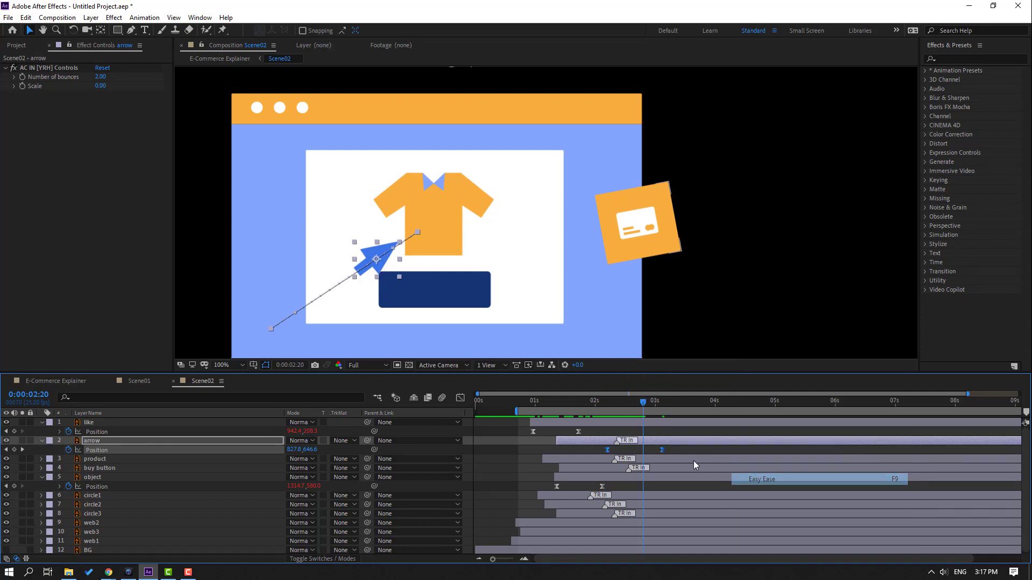
Shape the arrow's Position speed graph into a sharp peak with long eases at both ends, previewing from about 1.7 seconds
left_click(460, 397)
left_click_drag(651, 529, 637, 530)
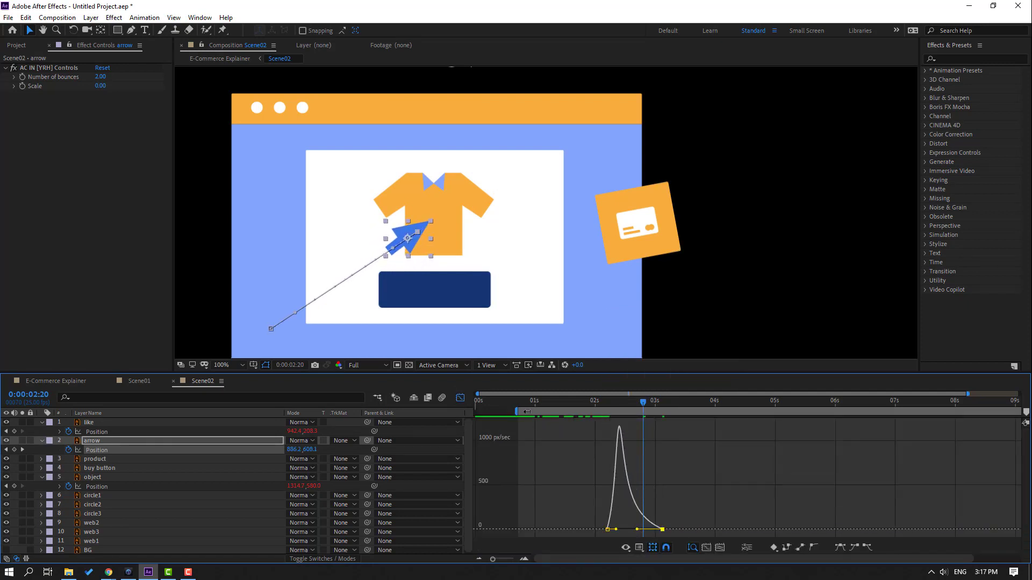
left_click_drag(526, 411, 577, 412)
key("space")
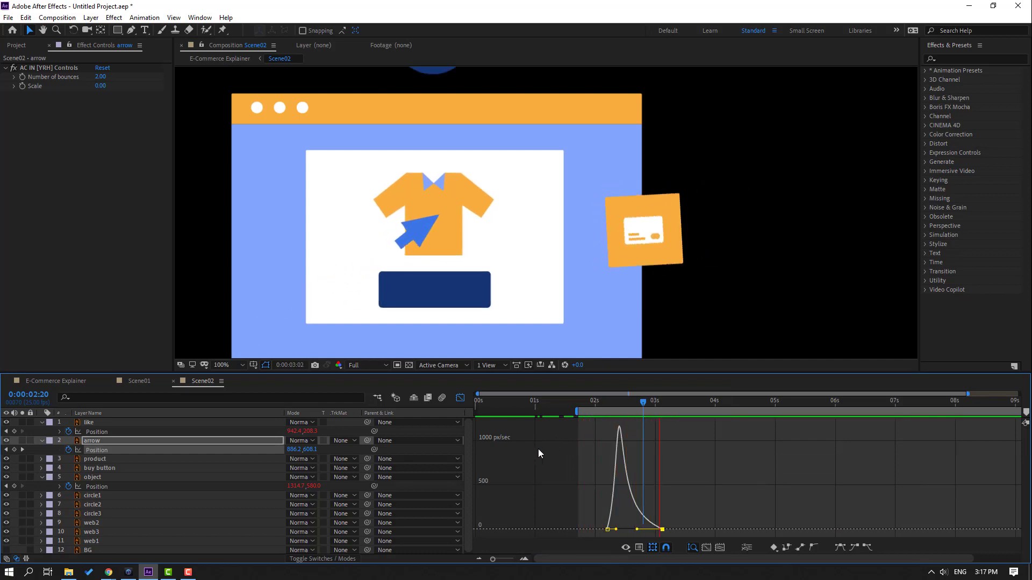
key("space")
left_click_drag(616, 529, 624, 529)
key("space")
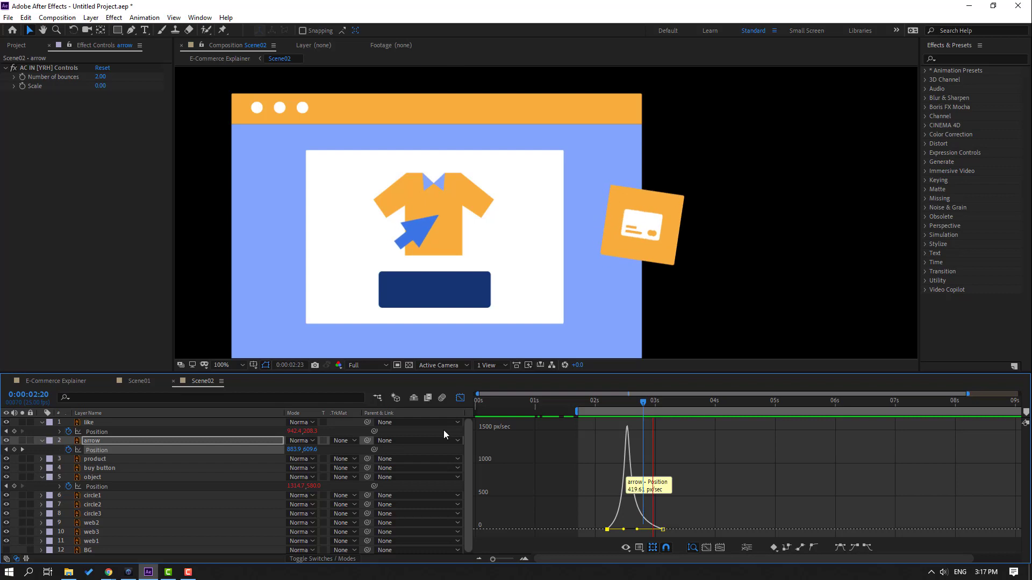
key("space")
Close the graph view, delay the arrow's last Position keyframe to 0:00:03:18, and preview the slower move
key("shift+F3")
left_click_drag(662, 450, 698, 450)
key("space")
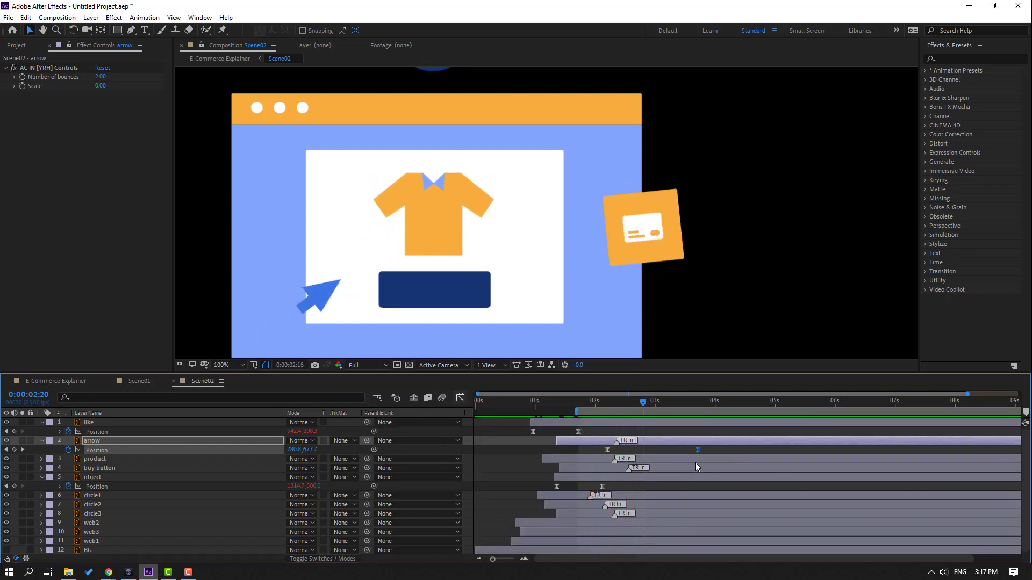
Keyframe the product layer's Scale at 100% at 0:00:03:18, 90% at 0:00:04:01 and 100% at 0:00:04:08
left_click(635, 402)
left_click_drag(635, 402, 696, 402)
left_click(91, 460)
key("s")
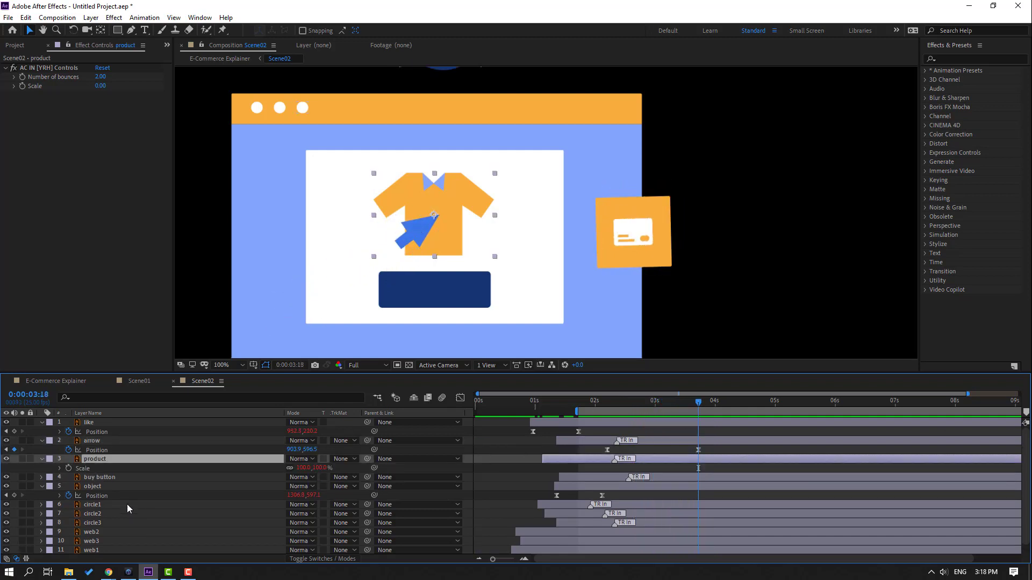
left_click(68, 468)
left_click_drag(711, 408, 718, 405)
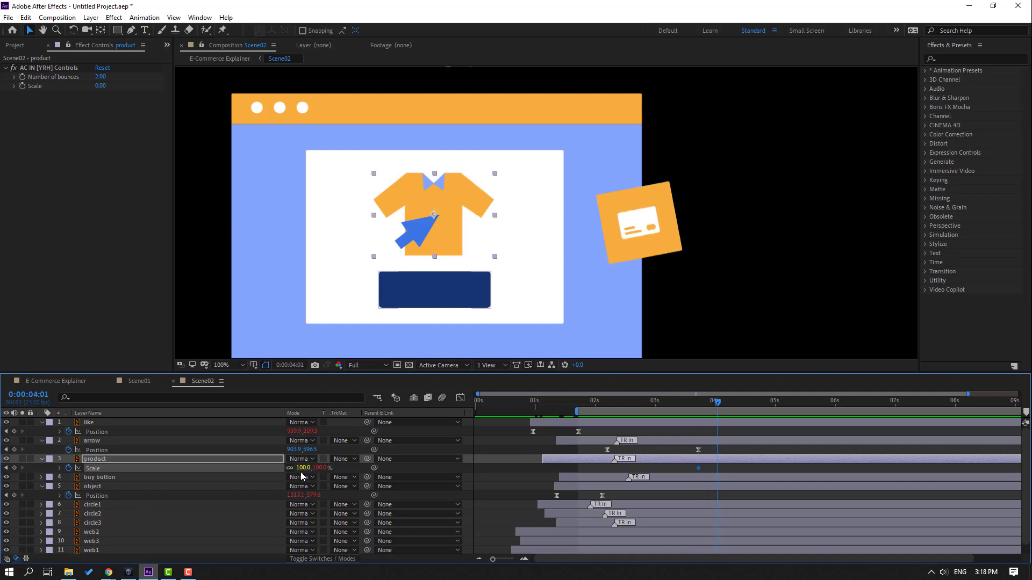
key("Return")
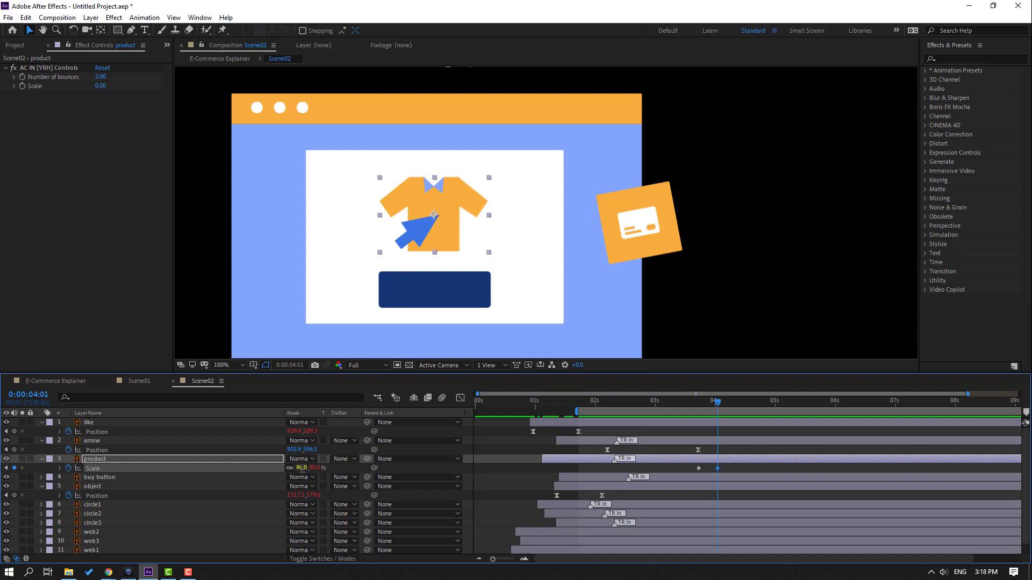
left_click_drag(724, 409, 736, 409)
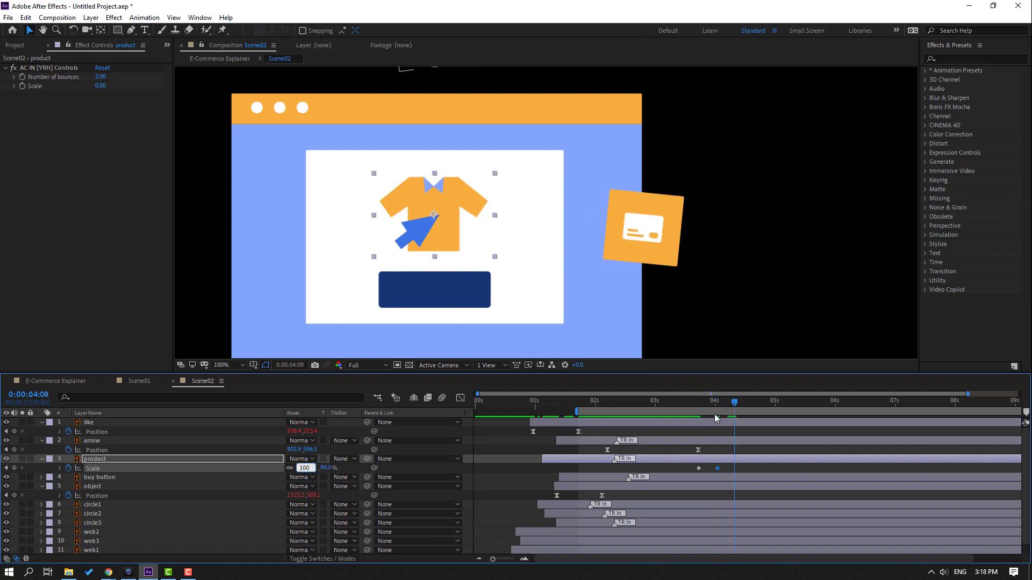
key("Return")
left_click_drag(675, 407, 744, 406)
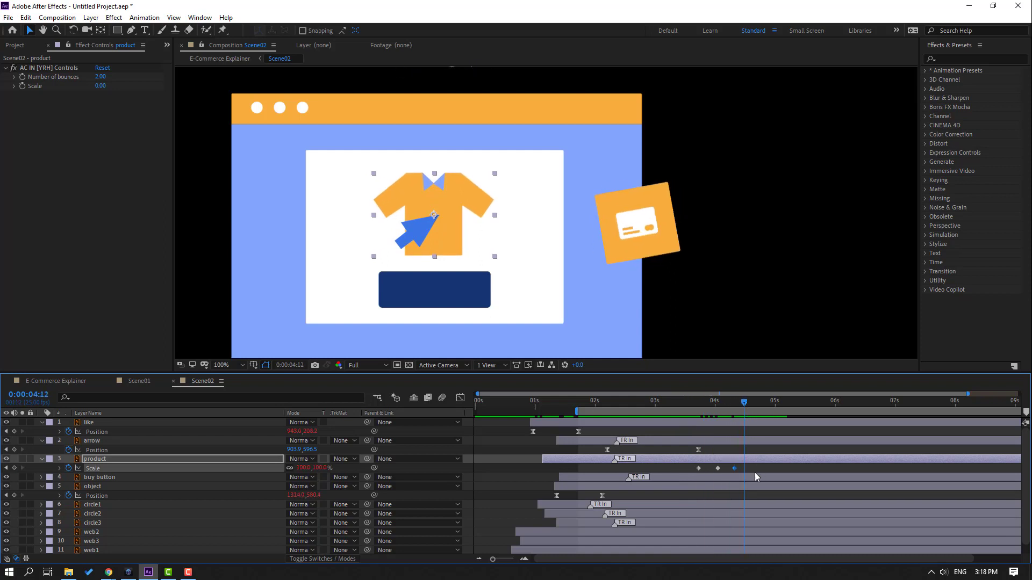
Apply Easy Ease to the product's three Scale keyframes and preview the click reaction
right_click(699, 473)
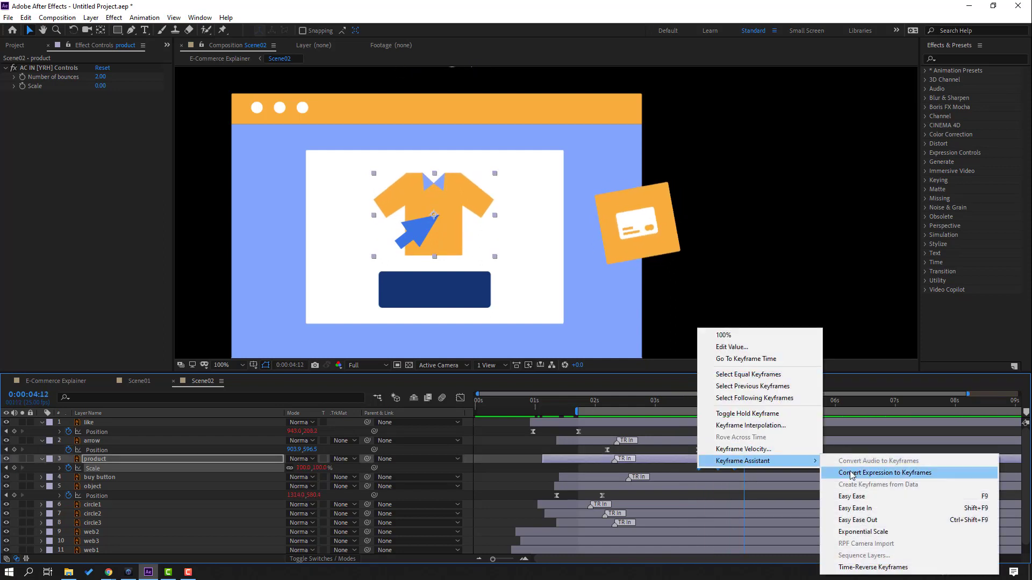
left_click(843, 487)
key("space")
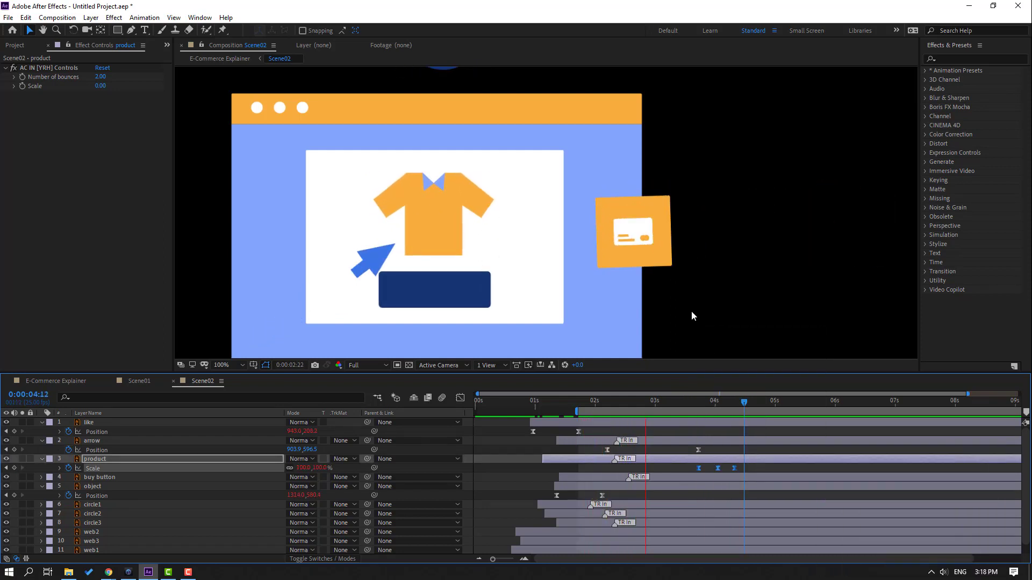
Keyframe the arrow's Scale at 100% at 0:00:03:18, 95% at 0:00:04:01 and 100% at 0:00:04:09
left_click_drag(695, 403, 698, 402)
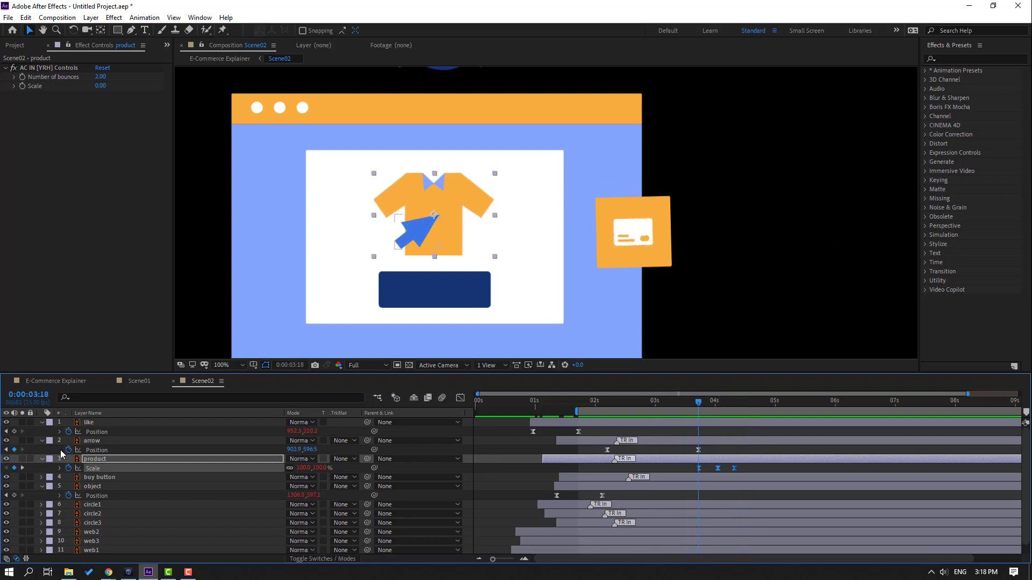
left_click(91, 441)
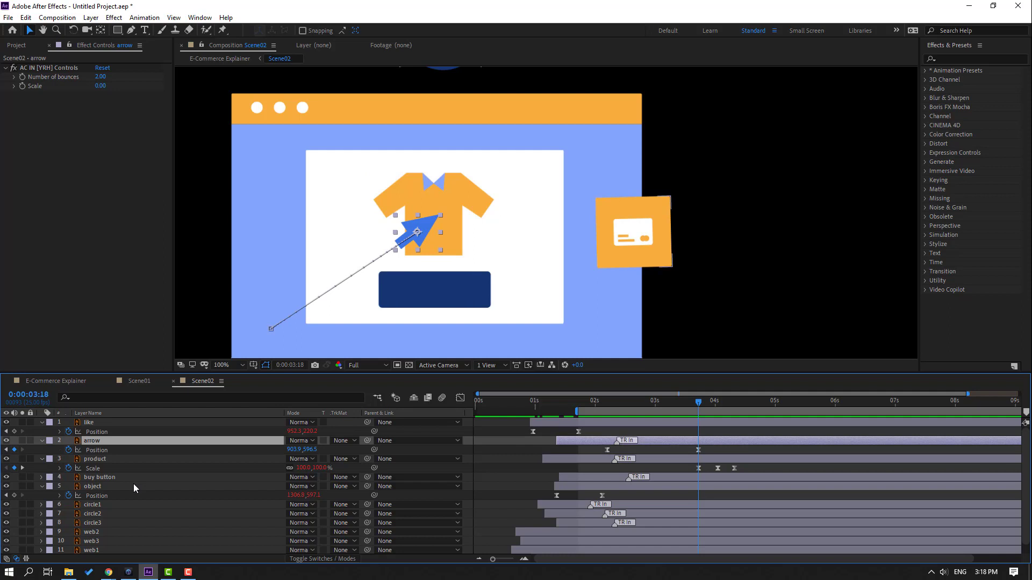
key("shift+s")
left_click(69, 460)
left_click_drag(699, 403, 717, 406)
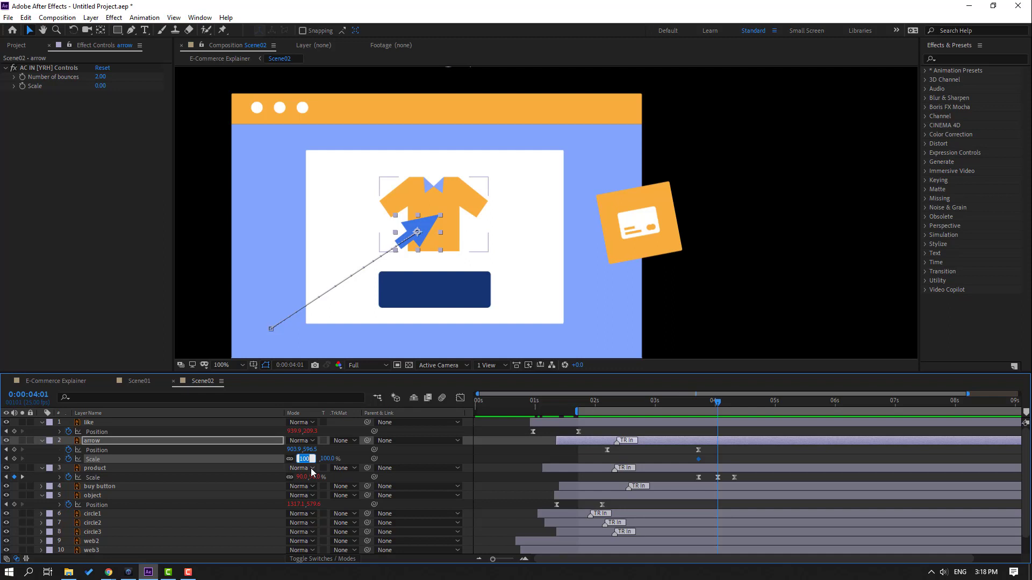
type("95")
key("Return")
left_click_drag(721, 401, 734, 403)
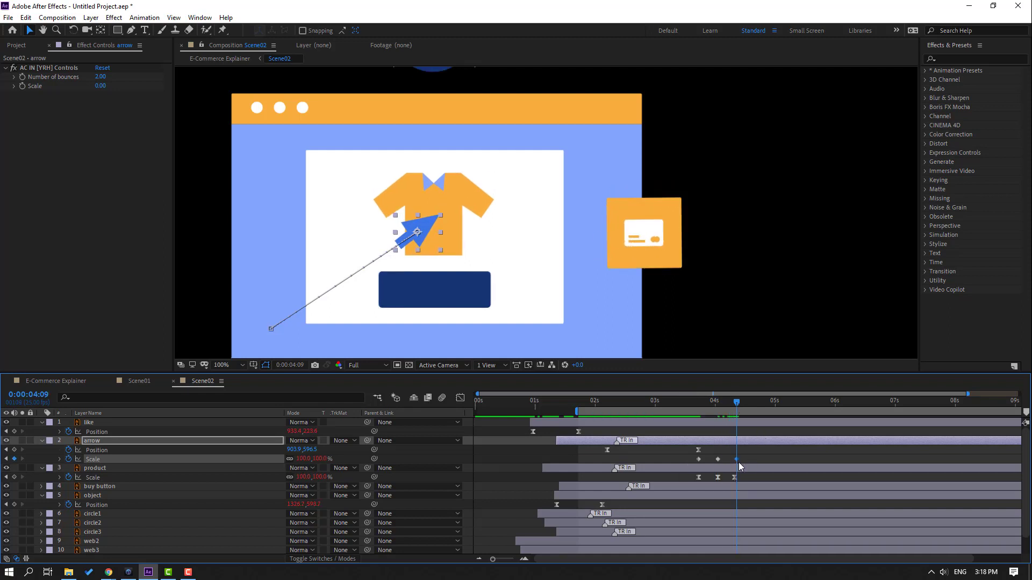
Apply Easy Ease to the arrow's three Scale keyframes and preview the arrow's click reaction
right_click(699, 460)
mouse_move(737, 455)
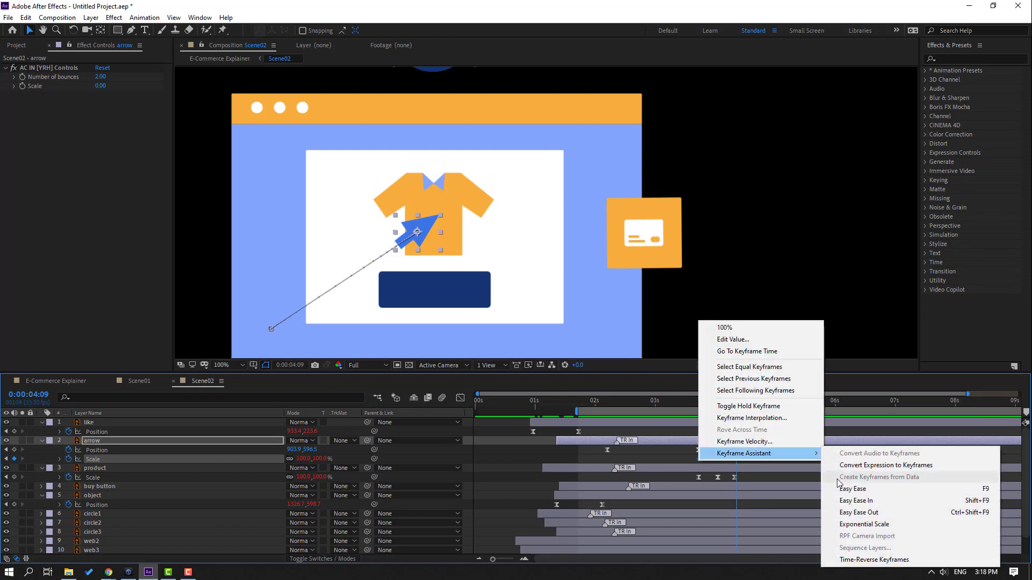
left_click(854, 484)
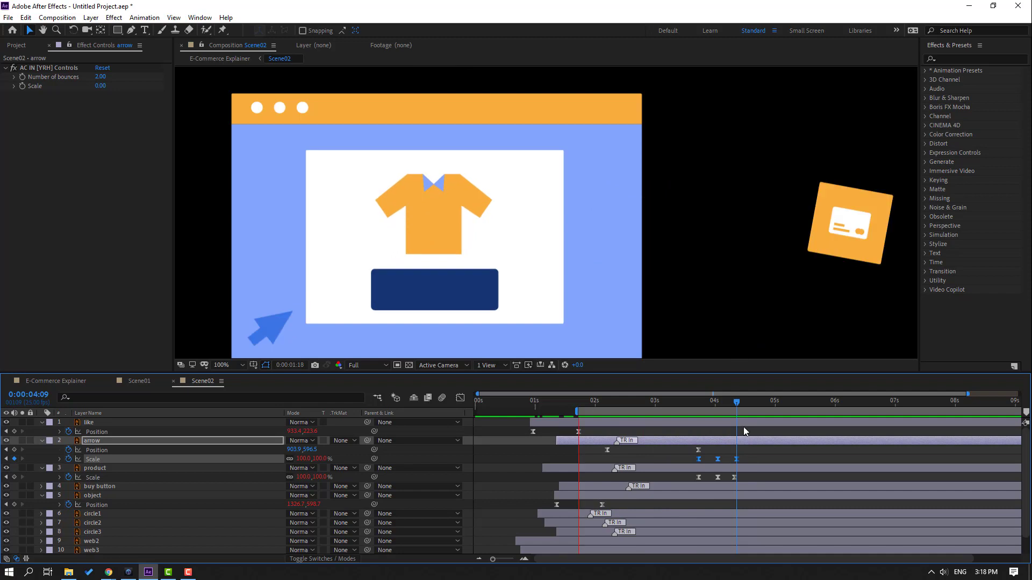
key("space")
Tighten the spacing of the arrow and product Scale keyframes, shift the arrow's a few frames ahead, and preview from 0:00:03:12
mouse_move(711, 472)
left_mouse_down()
mouse_move(759, 478)
mouse_move(693, 480)
mouse_move(722, 479)
mouse_move(735, 458)
mouse_move(693, 462)
mouse_move(718, 461)
left_mouse_up()
left_click_drag(693, 404, 682, 404)
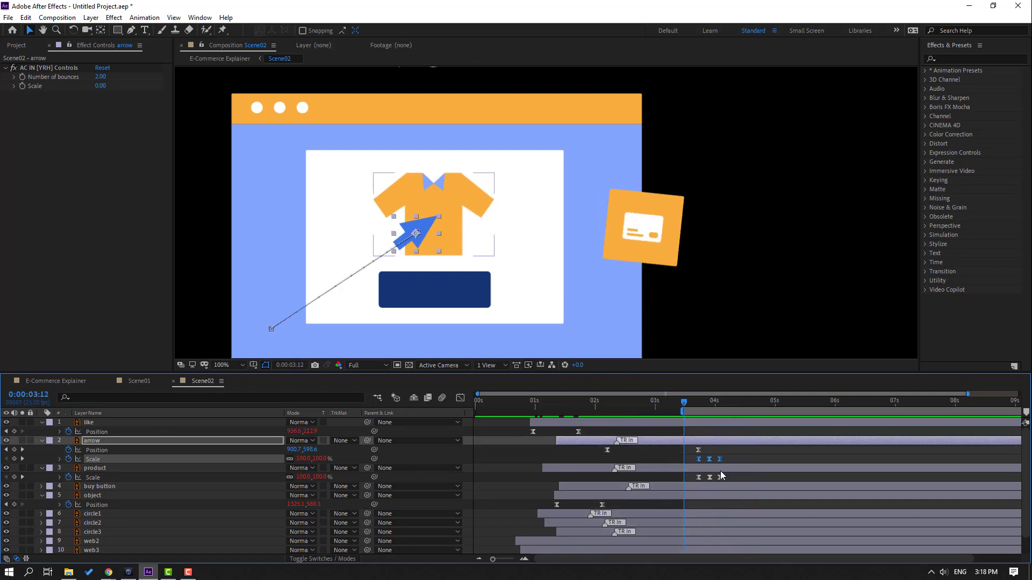
left_click_drag(720, 460, 712, 461)
key("space")
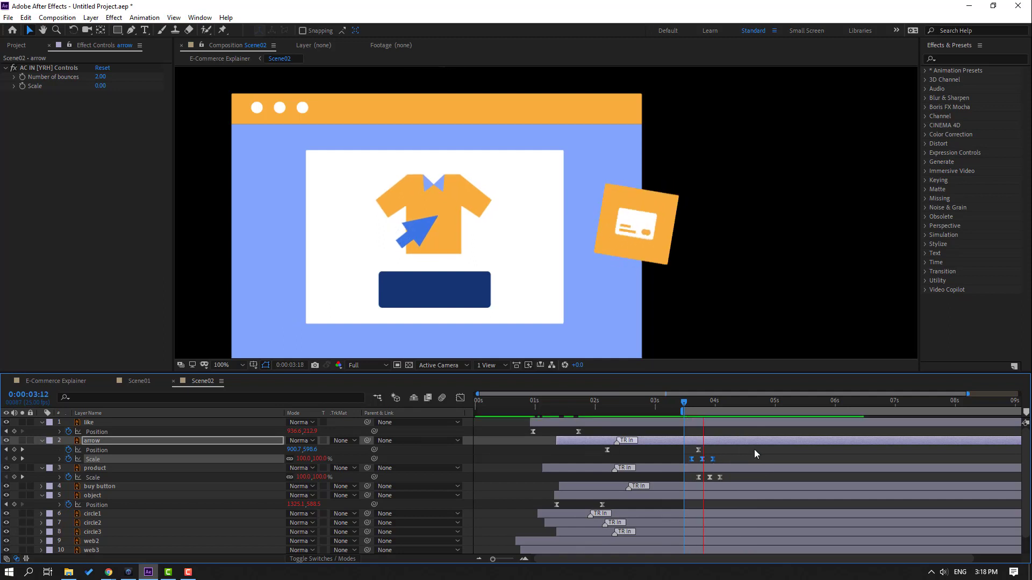
Start the work area at about 3 seconds and preview the arrow's click on the product in the full frame
key("space")
left_click_drag(678, 412, 652, 412)
key("space")
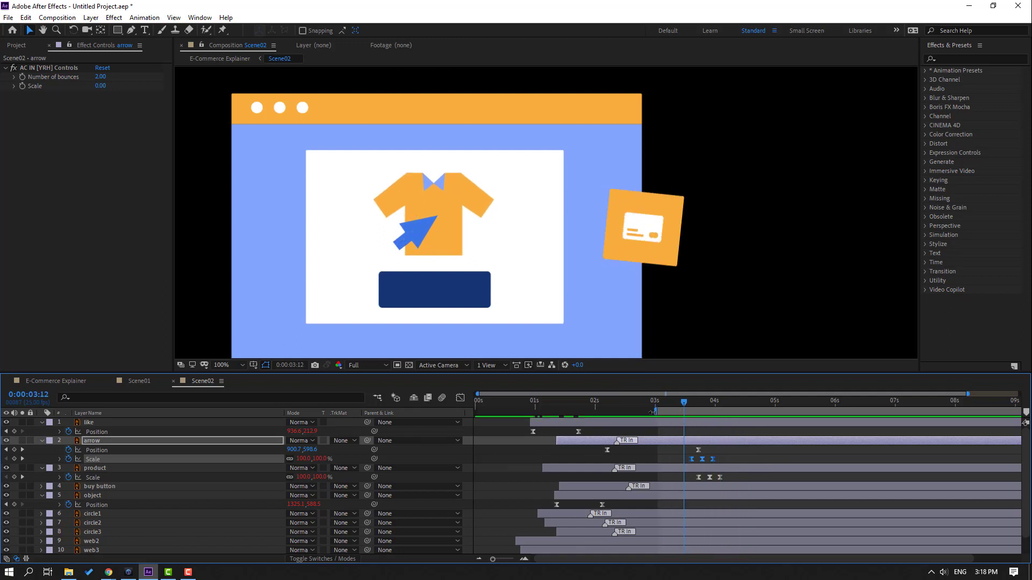
key("space")
scroll(505, 290, "down", 1)
key("space")
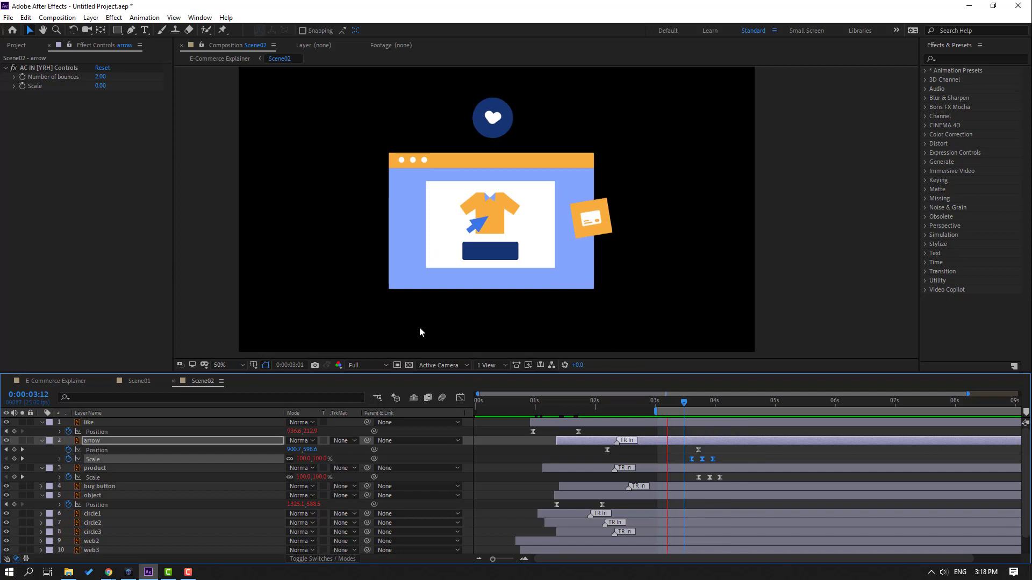
key("space")
Extend the work area back to the start, make the BG layer visible, and preview Scene02
left_click_drag(654, 412, 397, 414)
key("comma")
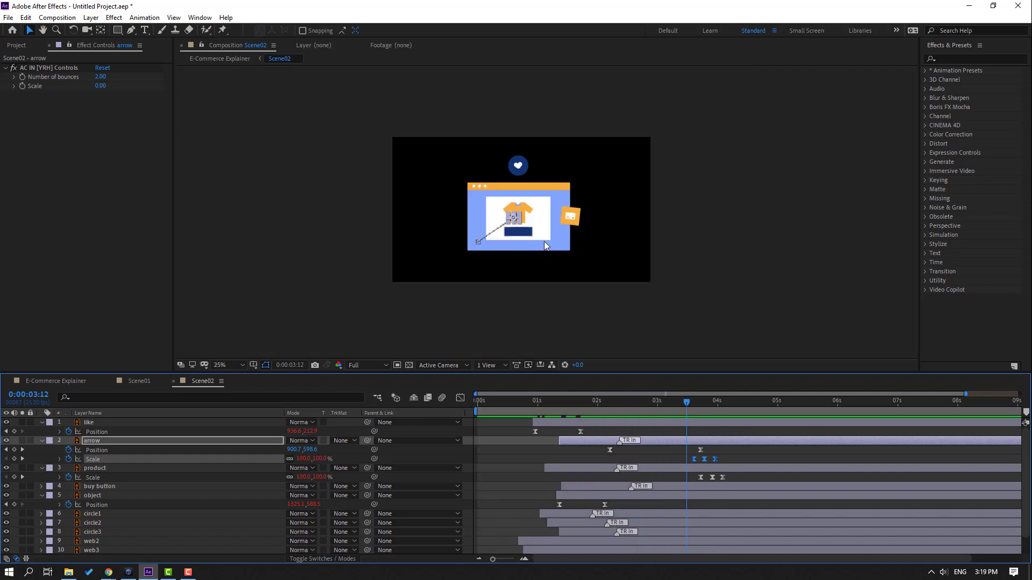
key("space")
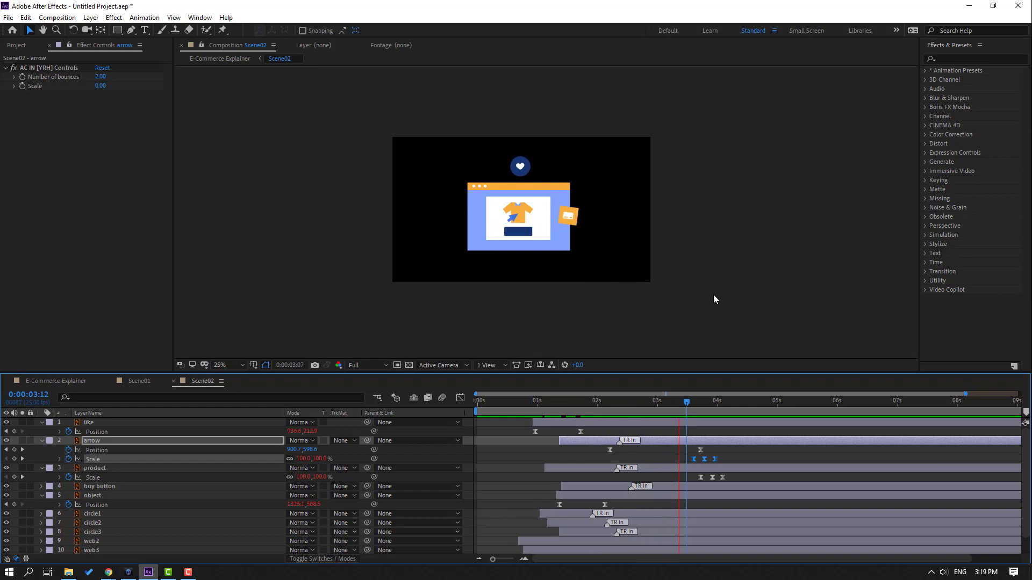
scroll(557, 479, "down", 1)
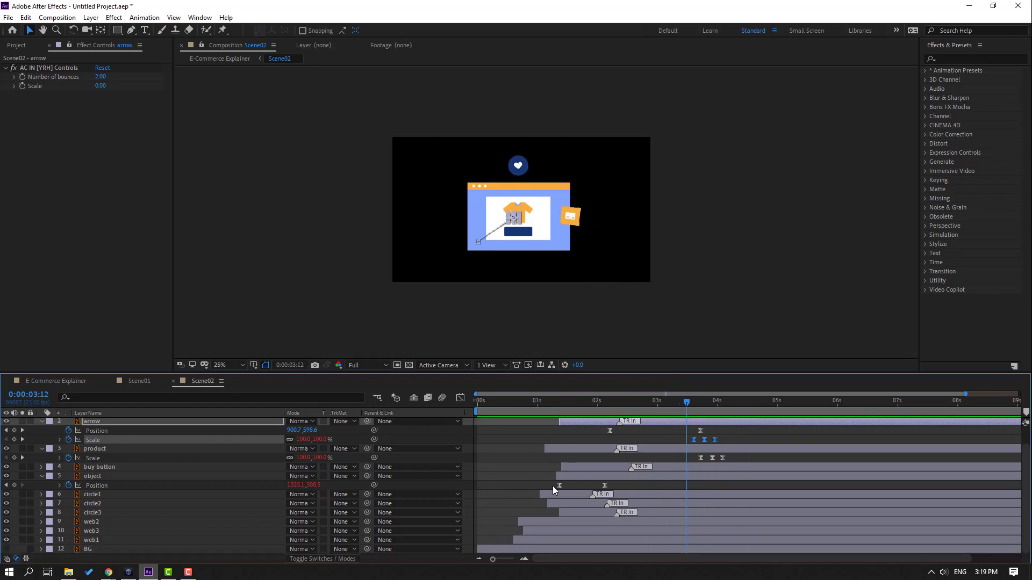
key("space")
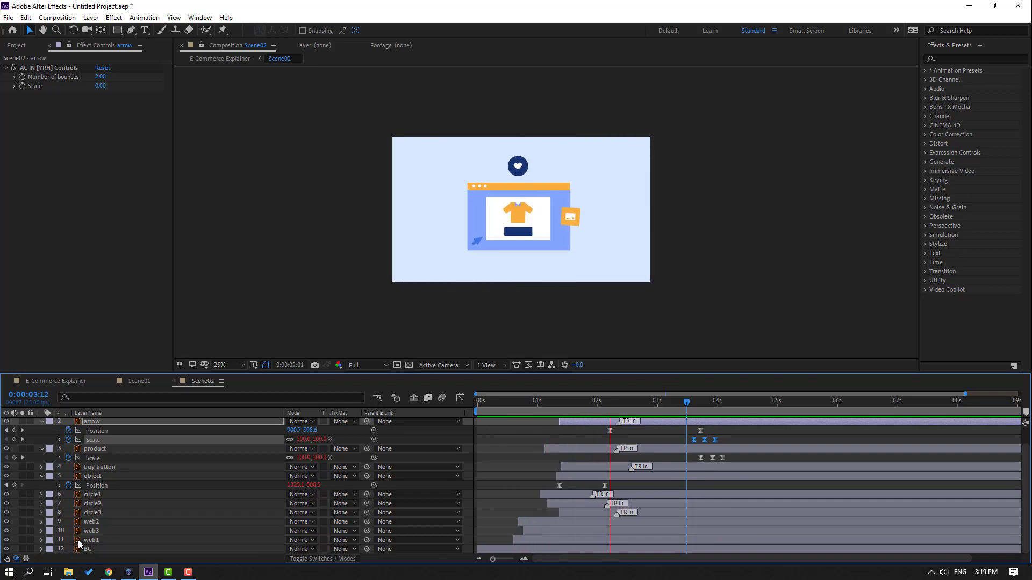
scroll(434, 328, "up", 2)
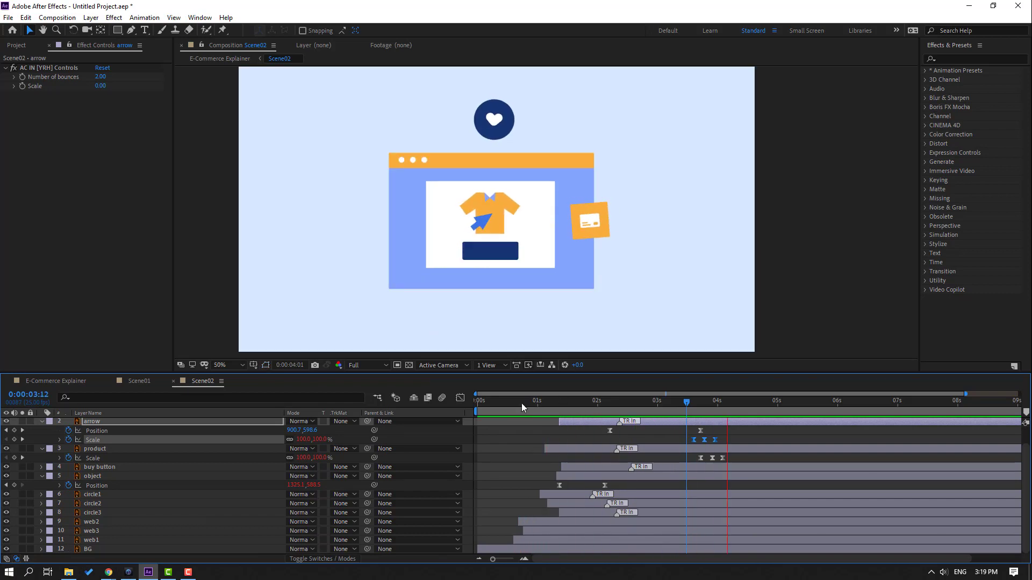
key("space")
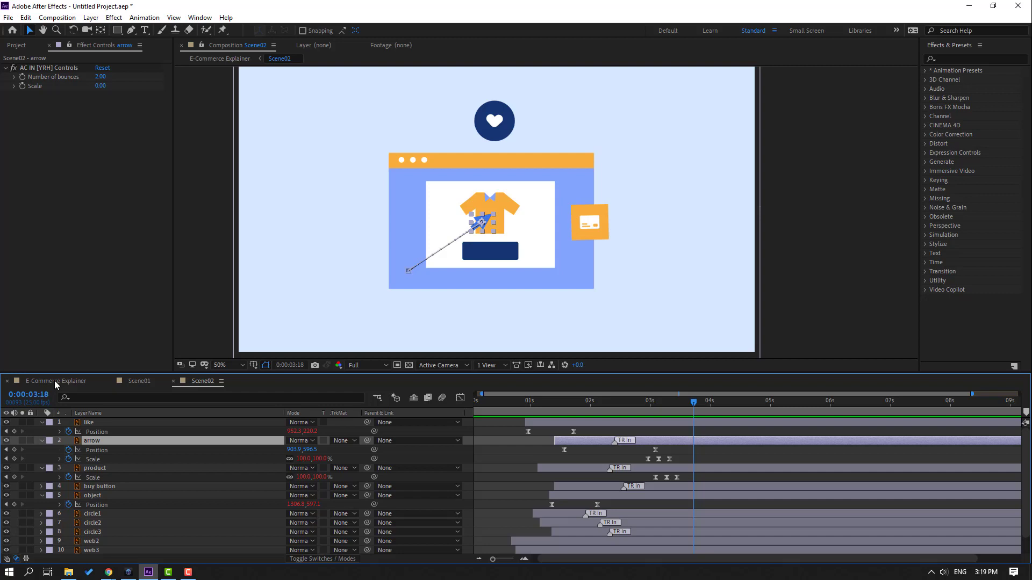
Switch to the E-Commerce Explainer composition and create a near-white 1920 x 1080 px solid named BG
left_click(54, 381)
mouse_move(540, 400)
left_mouse_down()
mouse_move(488, 400)
mouse_move(649, 402)
mouse_move(591, 401)
mouse_move(144, 490)
mouse_move(526, 403)
left_mouse_up()
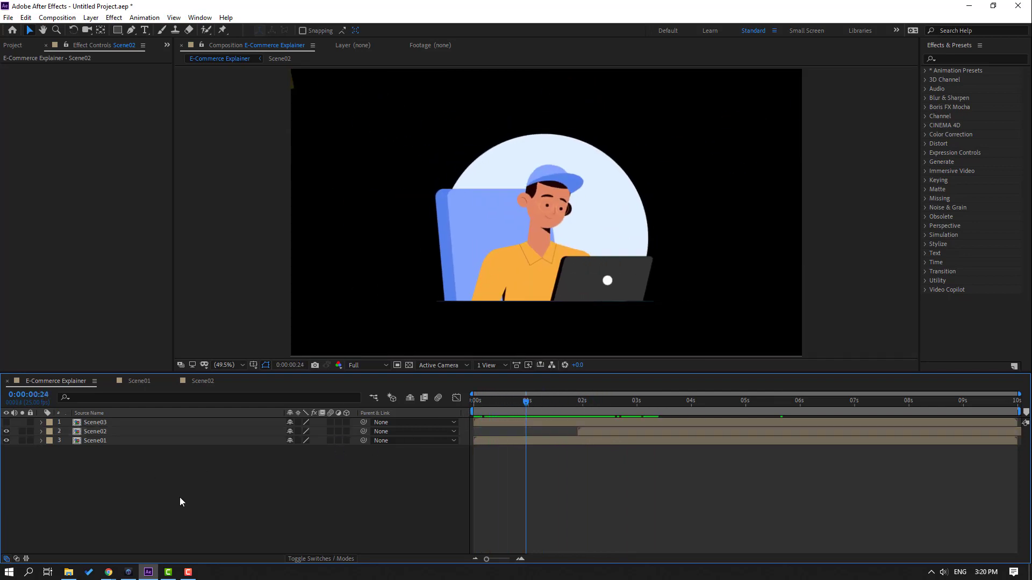
right_click(118, 487)
mouse_move(242, 369)
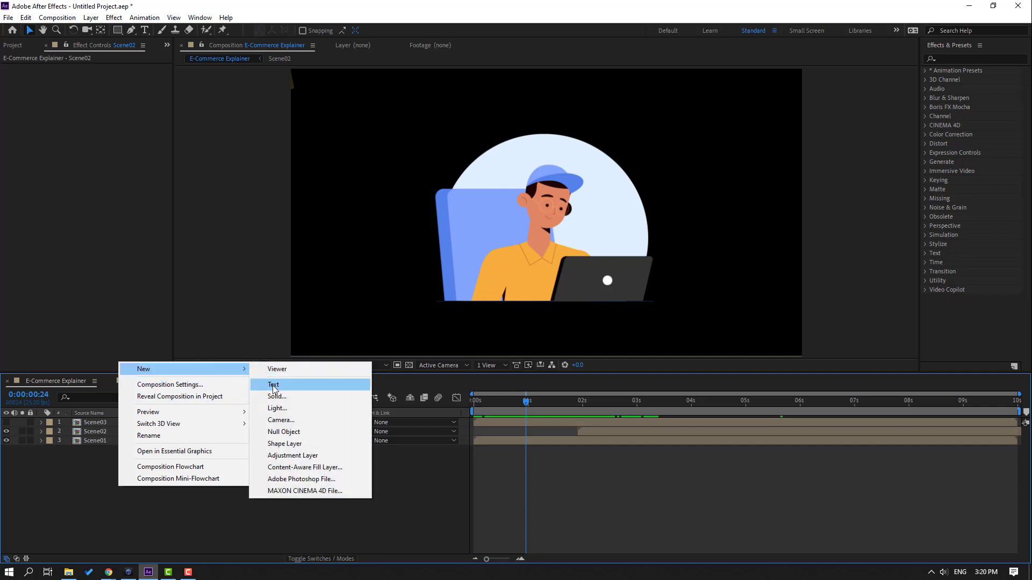
left_click(270, 396)
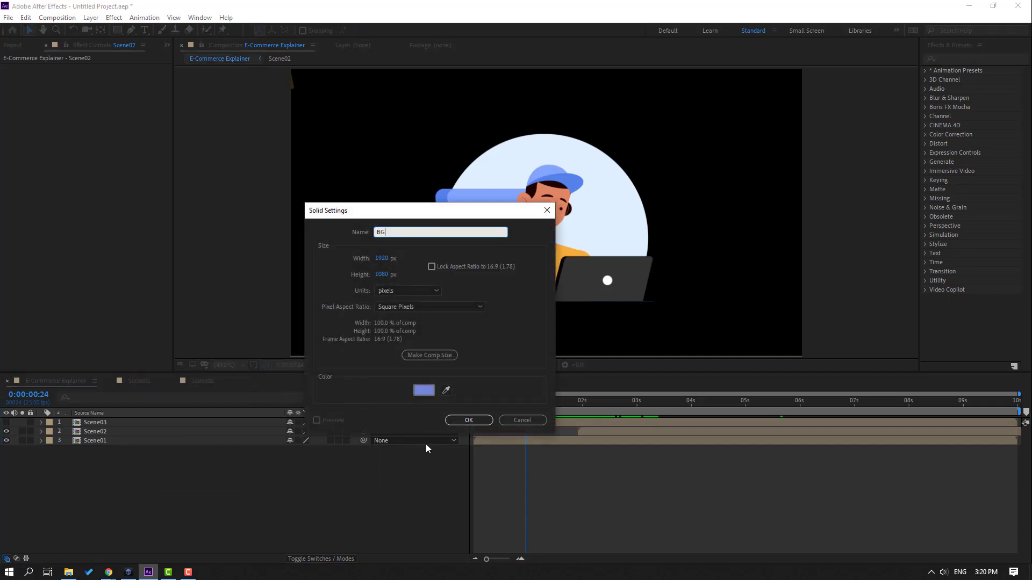
left_click(421, 397)
left_click(583, 398)
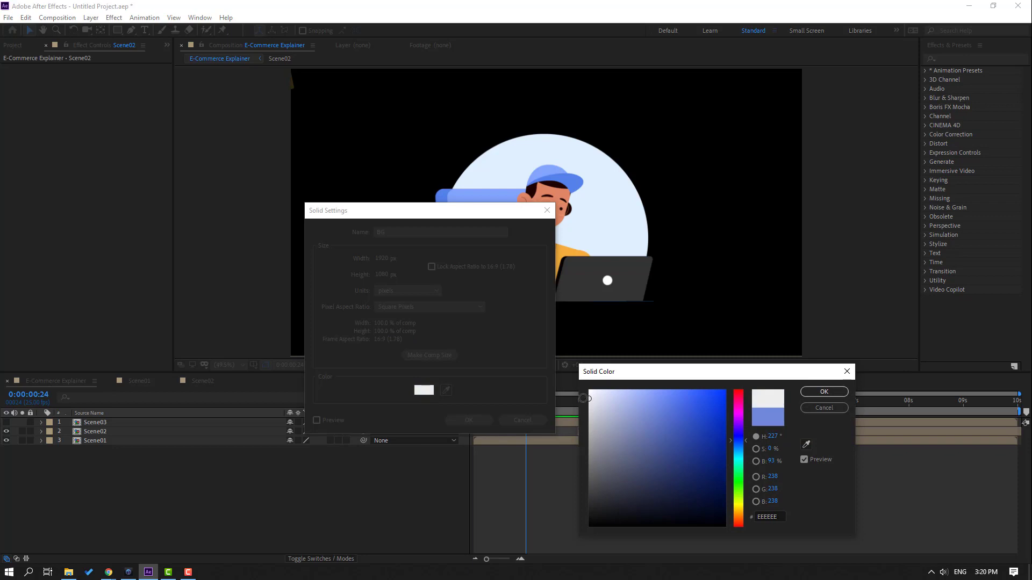
left_click(824, 393)
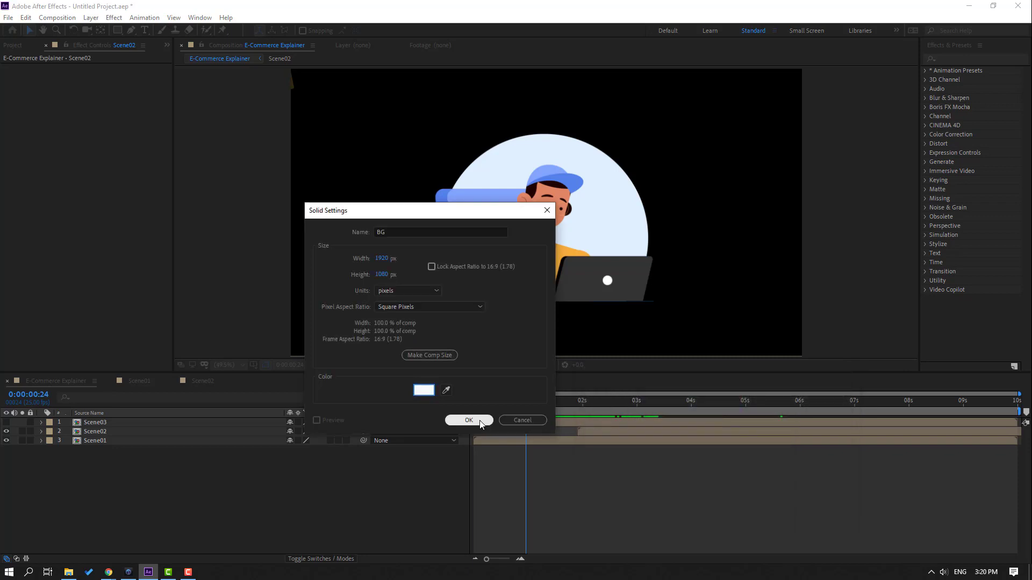
left_click(480, 421)
Move the BG solid below the Scene01 layer and preview the composition from the start
left_click_drag(106, 427, 226, 486)
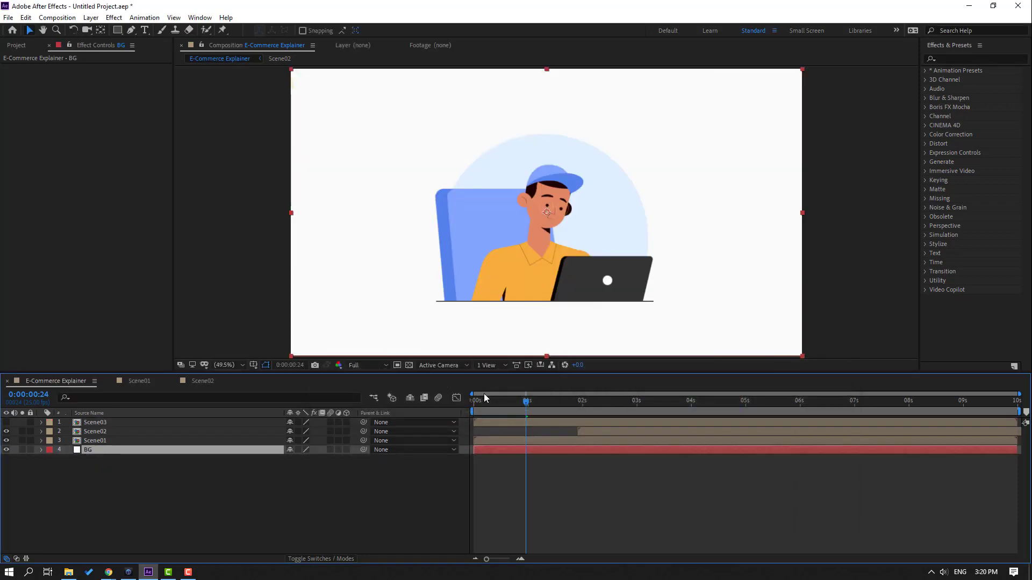
left_click(475, 401)
key("space")
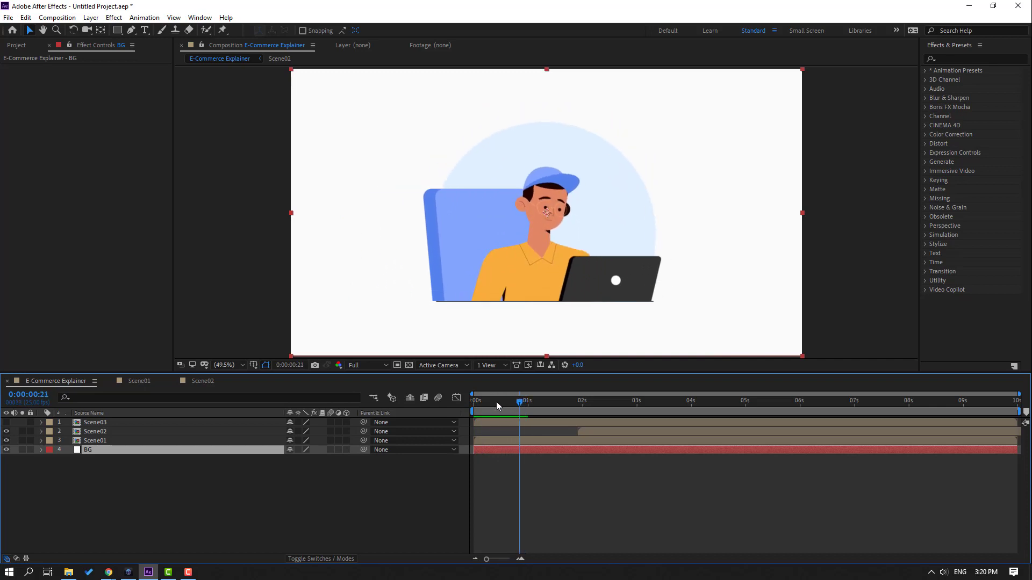